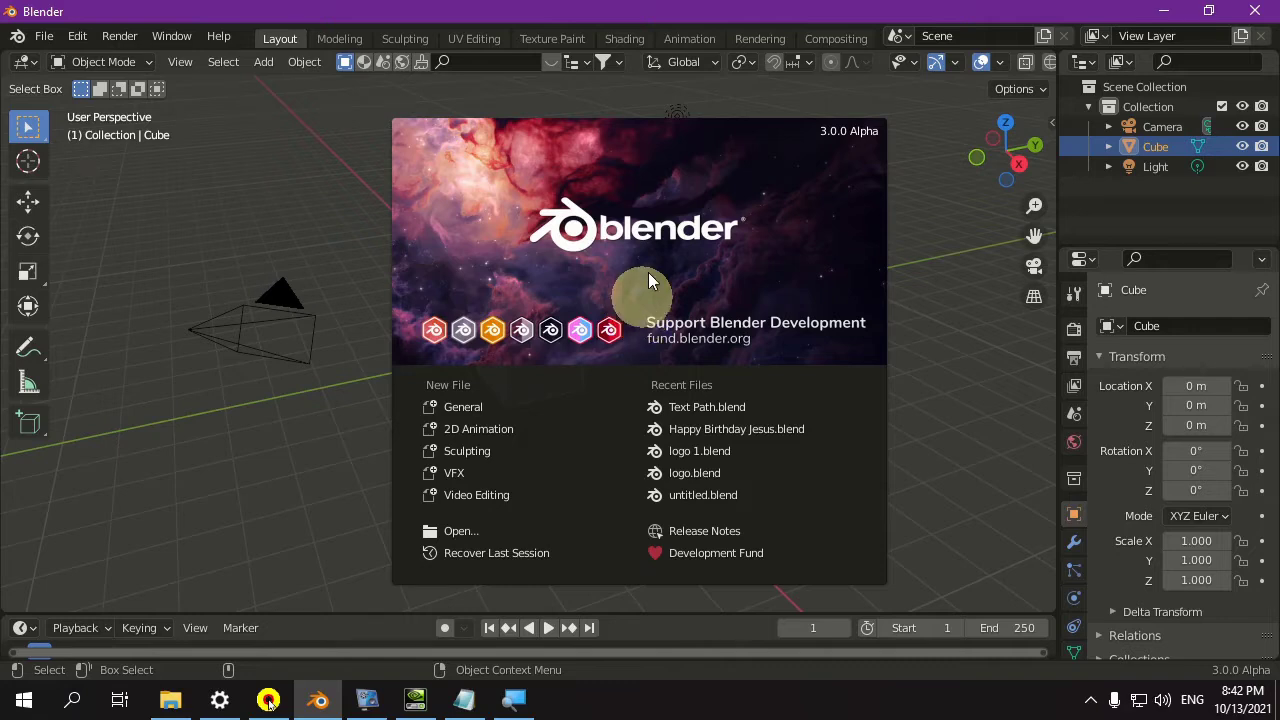
Step: Apply the Quick Liquid effect to the default cube and play the simulation to preview it
{"action": "left_click", "coordinate": [869, 142]}
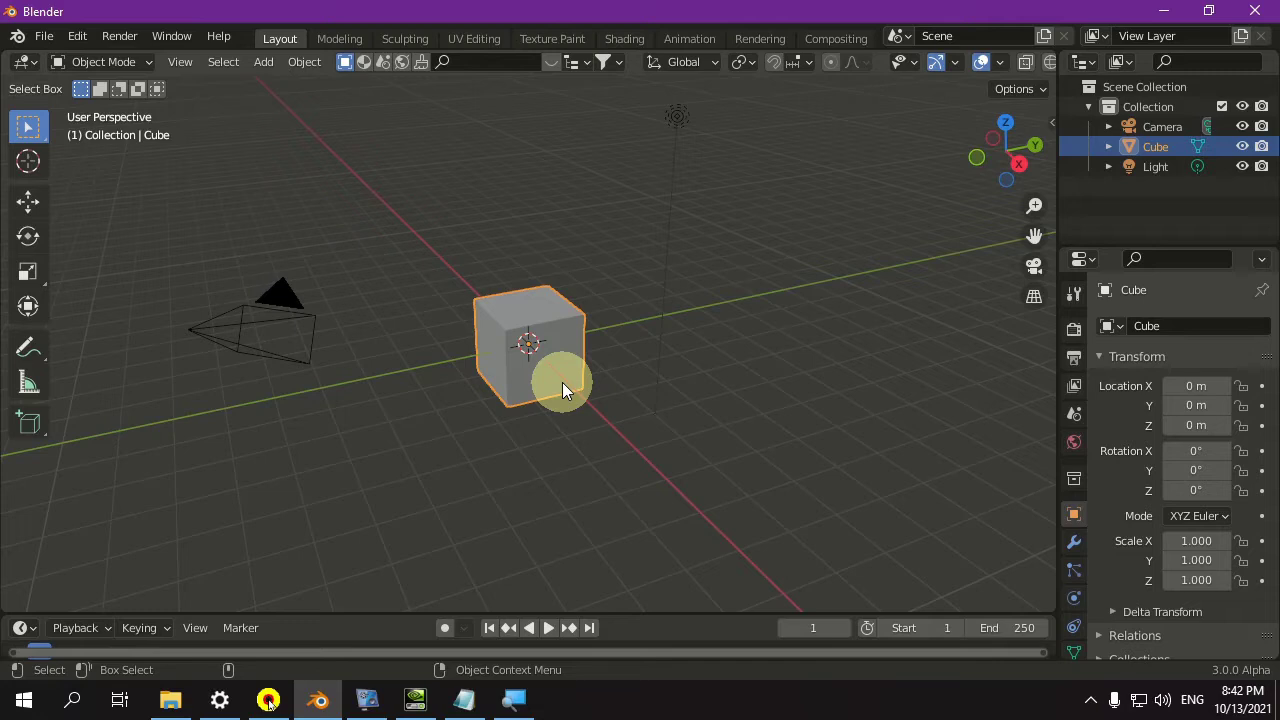
{"action": "left_click", "coordinate": [305, 62]}
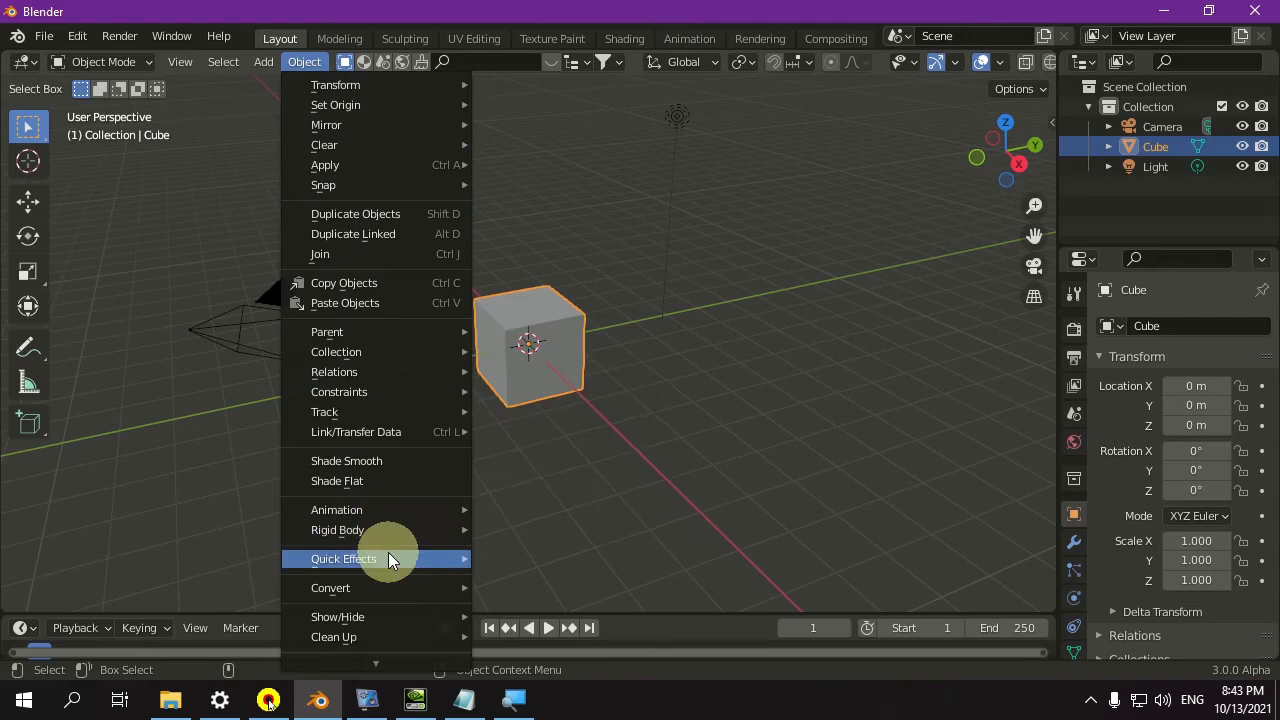
{"action": "mouse_move", "coordinate": [420, 558]}
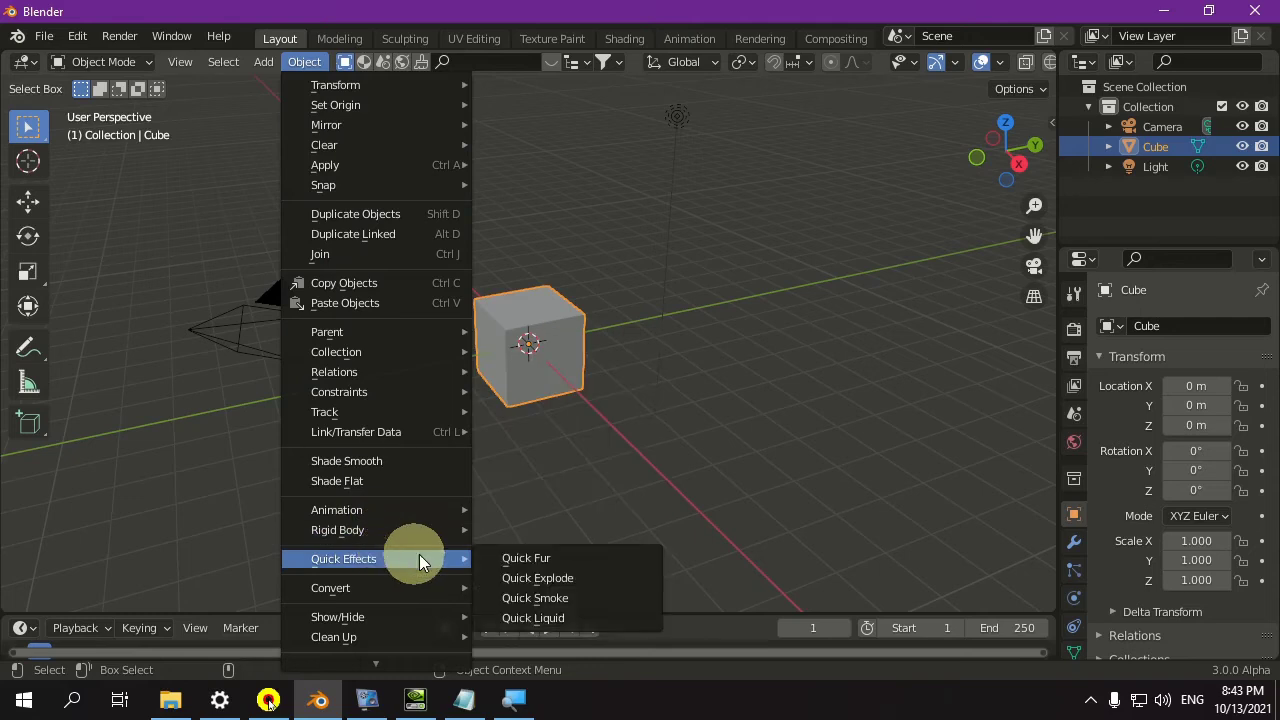
{"action": "left_click", "coordinate": [599, 617]}
{"action": "middle_click_drag", "start_coordinate": [711, 428], "coordinate": [736, 355]}
{"action": "key", "text": "space"}
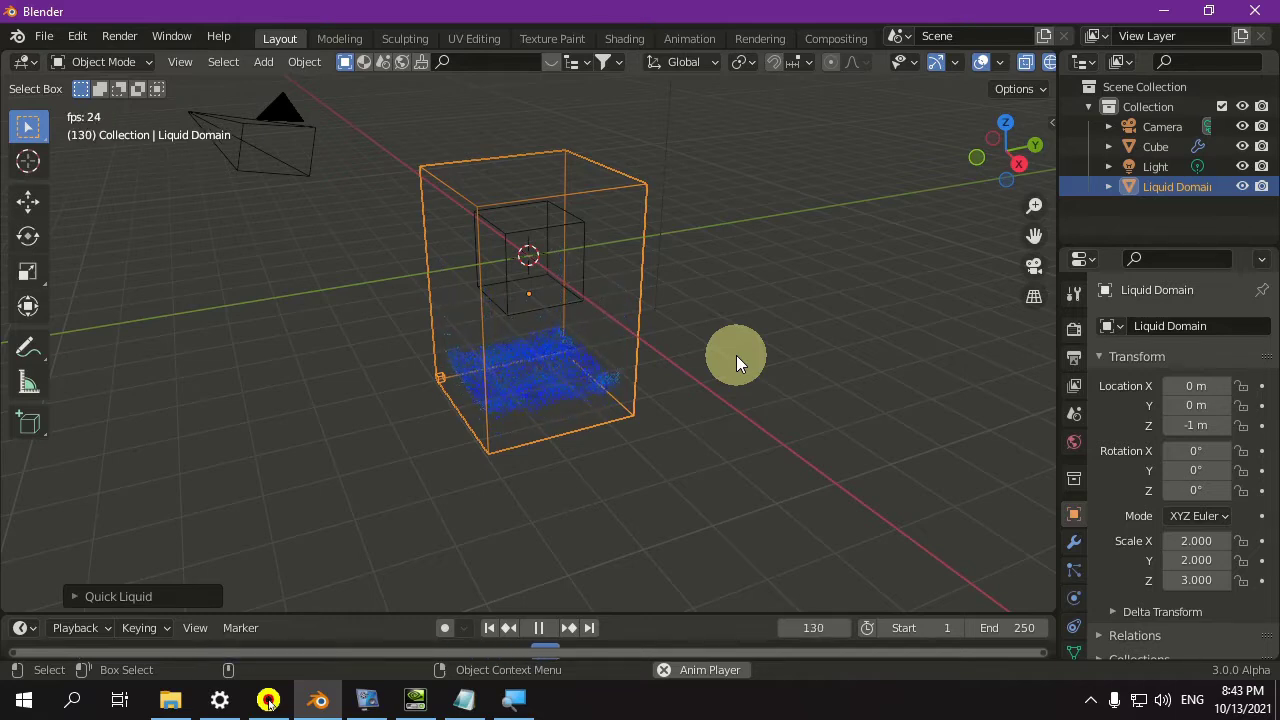
{"action": "key", "text": "space"}
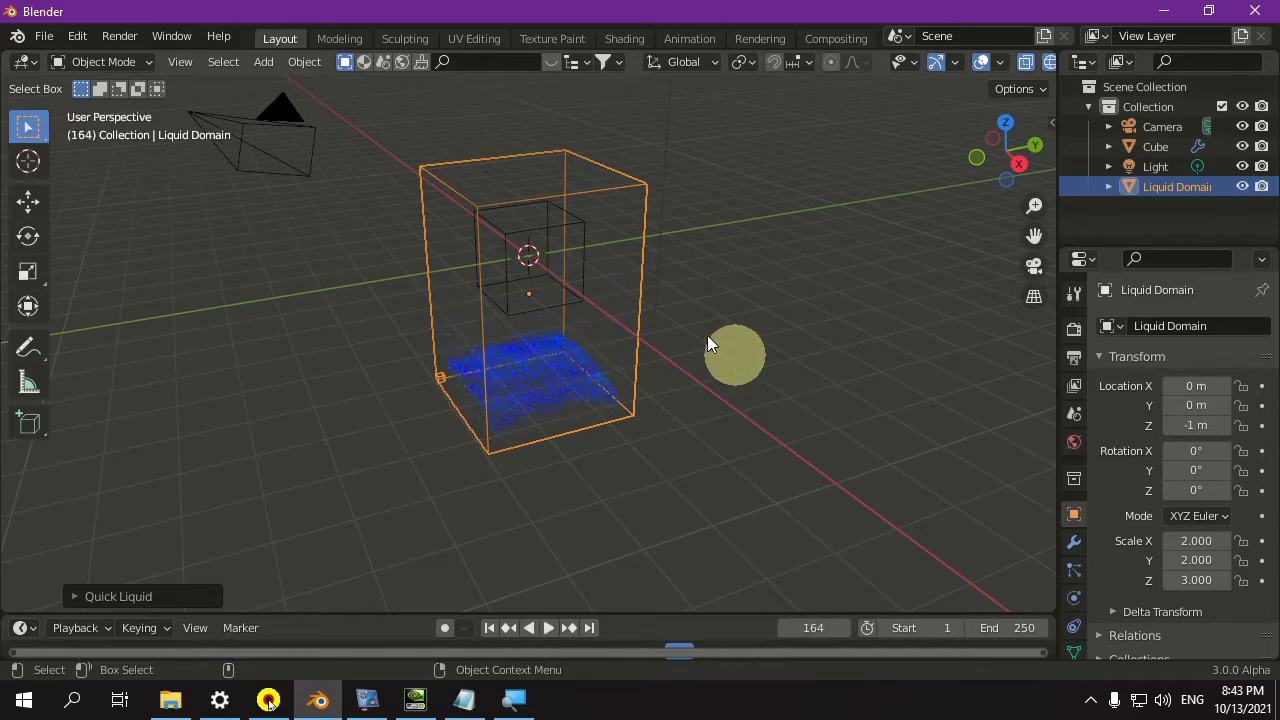
Step: Delete the cube, light and liquid domain, and return the timeline to the first frame
{"action": "left_click_drag", "start_coordinate": [716, 160], "coordinate": [473, 458]}
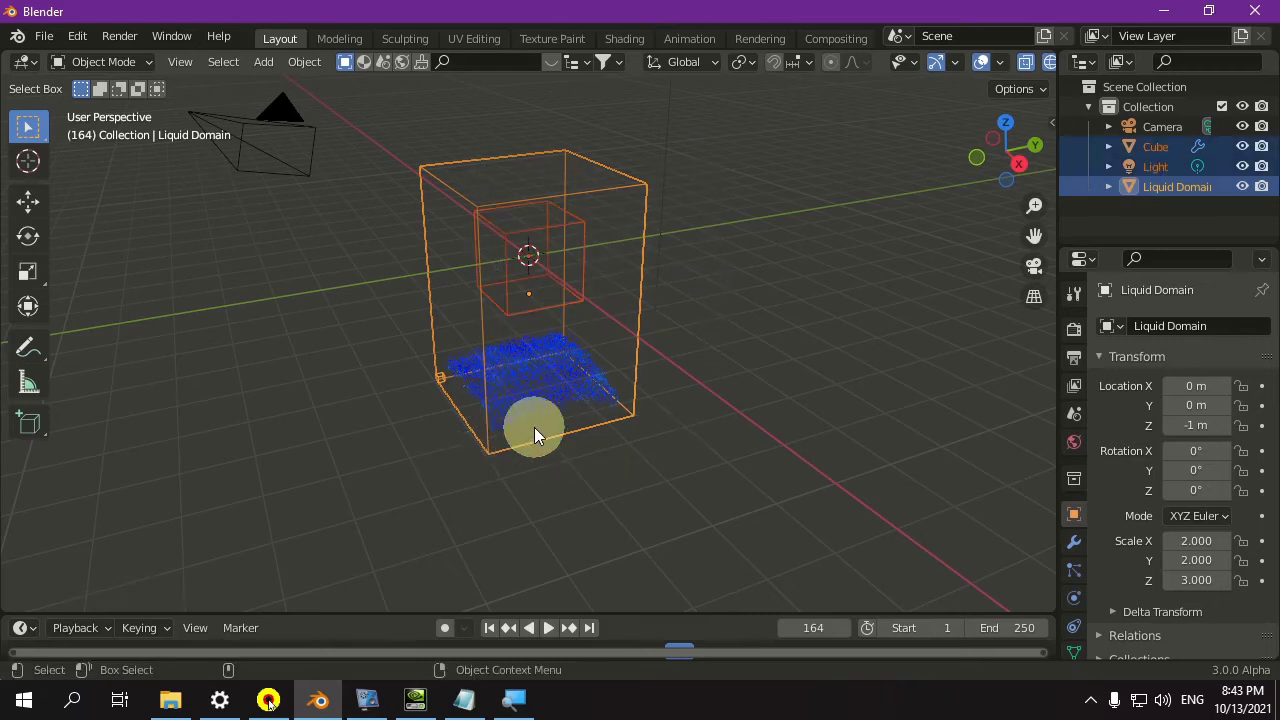
{"action": "key", "text": "Delete"}
{"action": "left_click", "coordinate": [489, 628]}
Step: Add a UV sphere at the world origin with 3 segments and 3 rings
{"action": "key", "text": "shift+a"}
{"action": "mouse_move", "coordinate": [471, 290]}
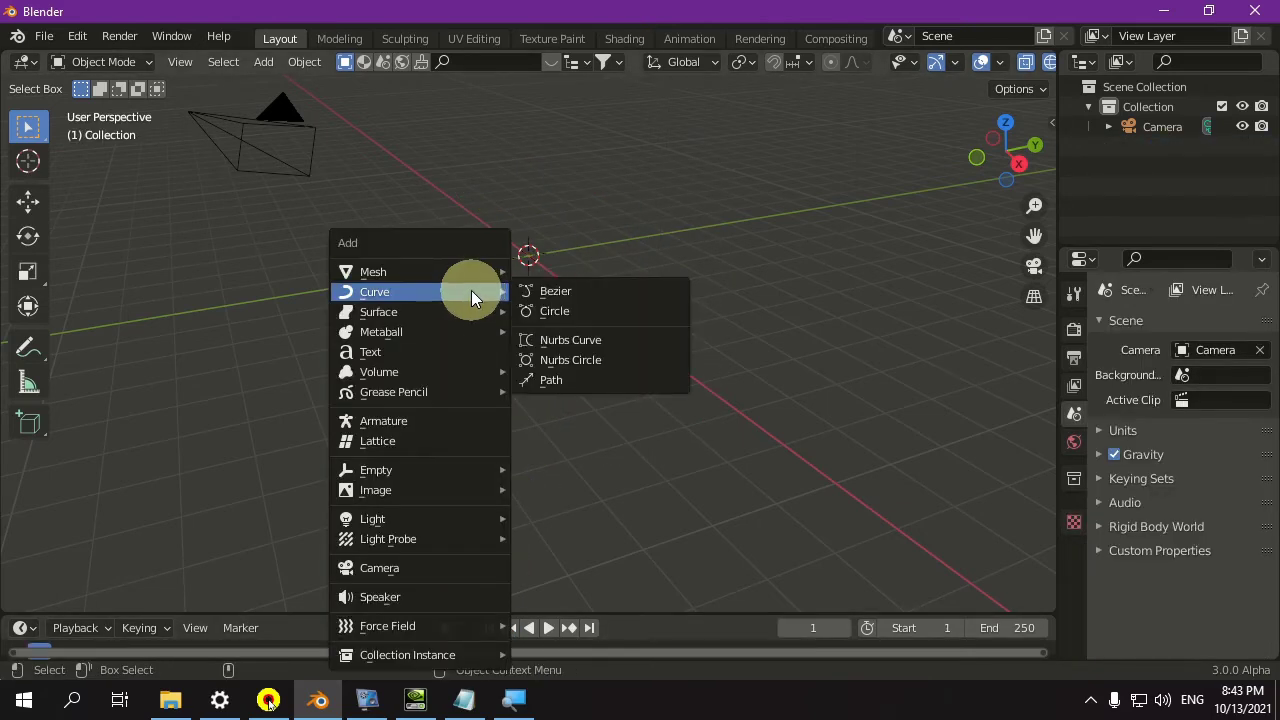
{"action": "left_click", "coordinate": [605, 338]}
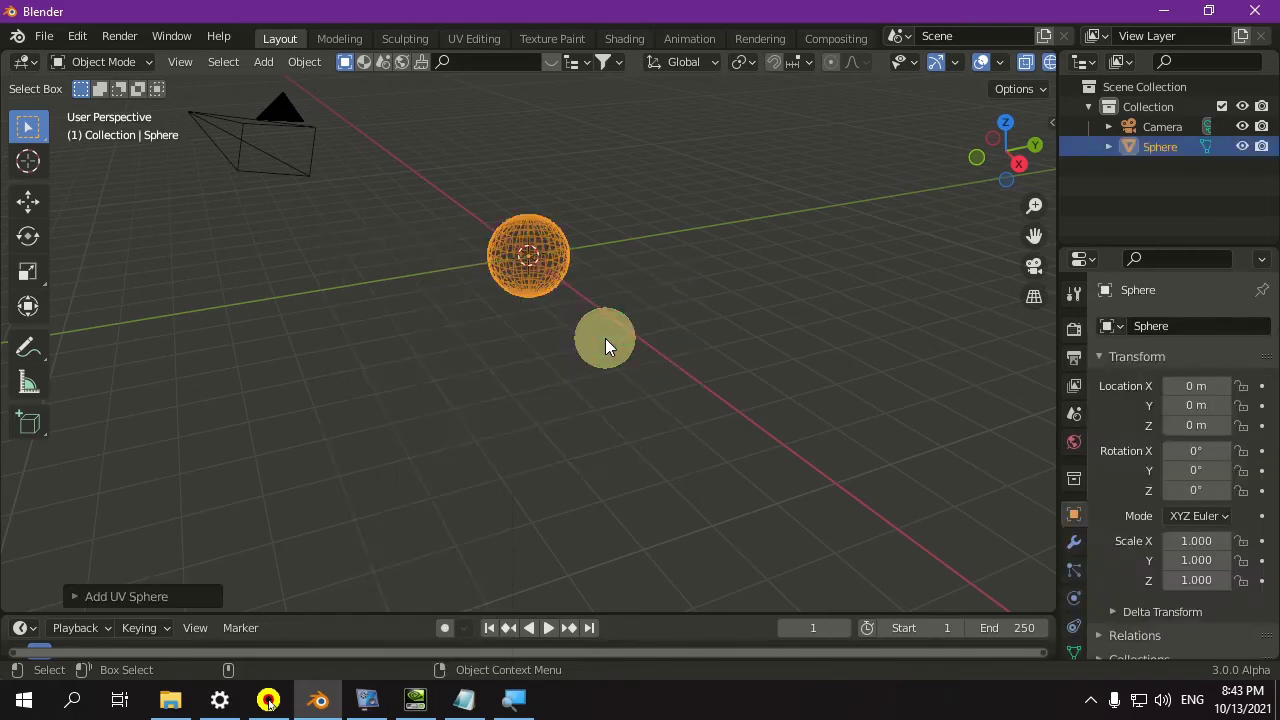
{"action": "scroll", "coordinate": [513, 305], "scroll_direction": "up", "scroll_amount": 4}
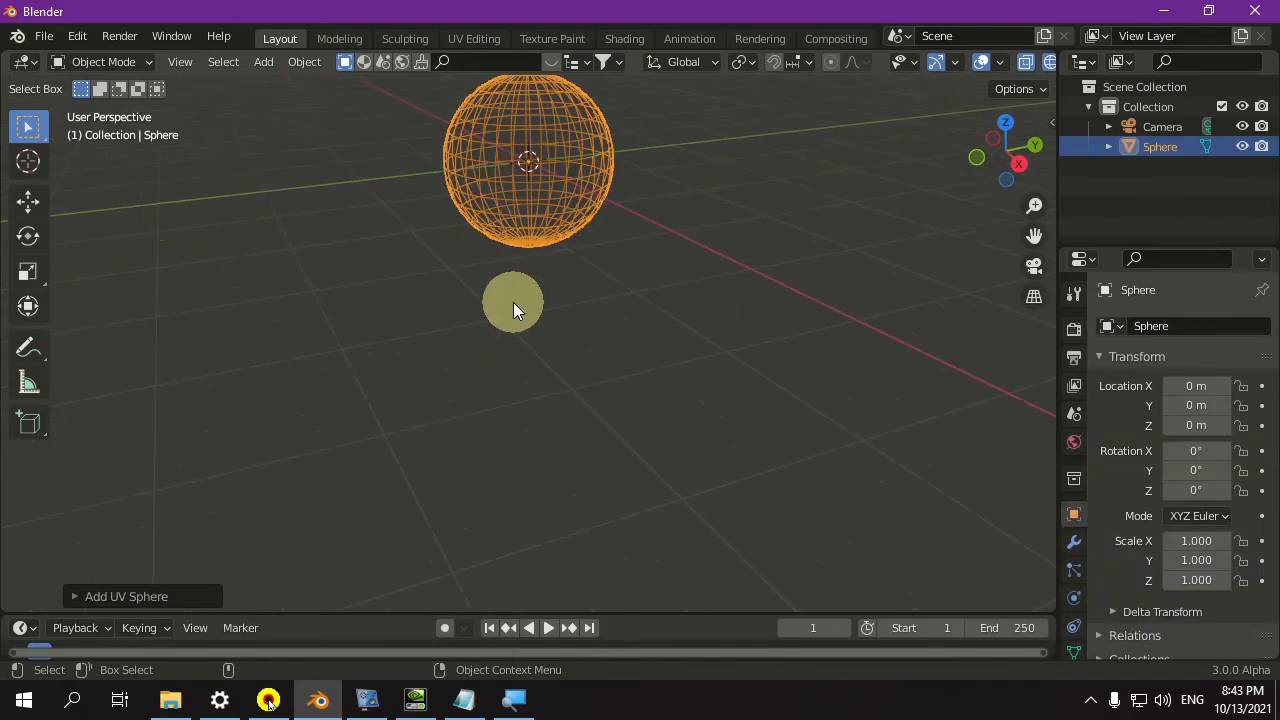
{"action": "left_click", "coordinate": [189, 596]}
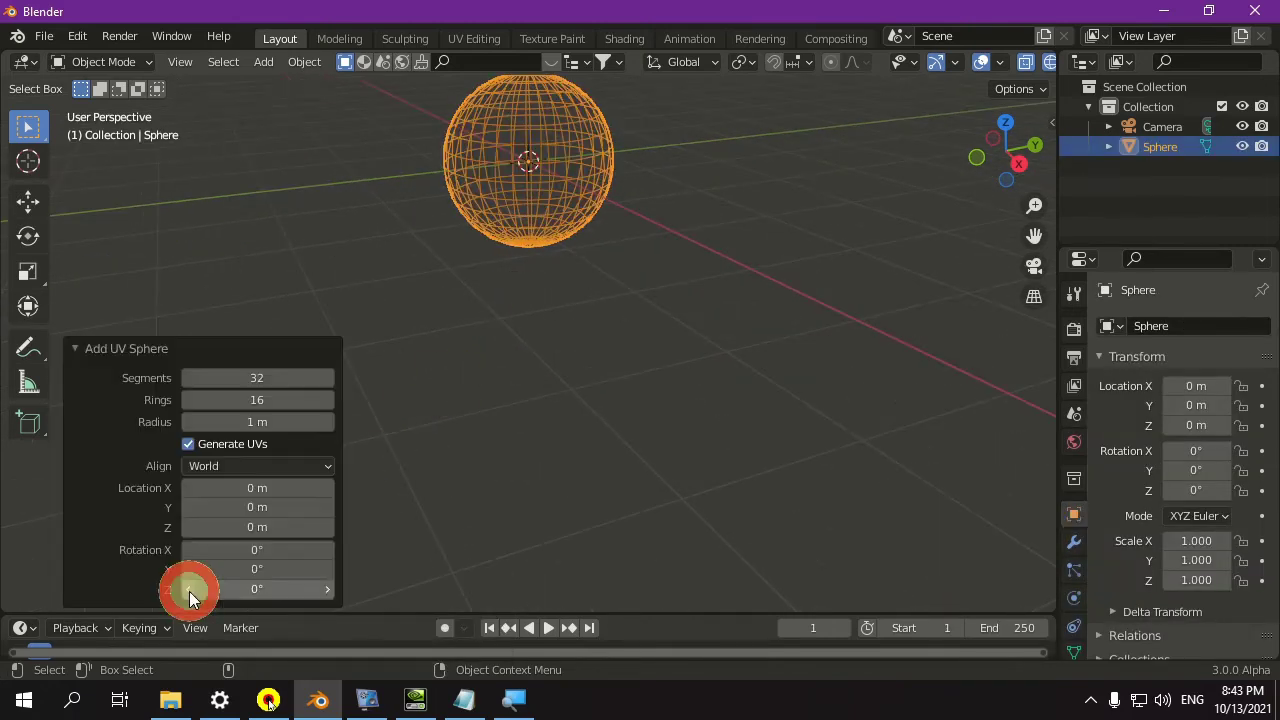
{"action": "left_click", "coordinate": [250, 382]}
{"action": "type", "text": "3"}
{"action": "key", "text": "Tab"}
{"action": "type", "text": "3"}
{"action": "key", "text": "Tab"}
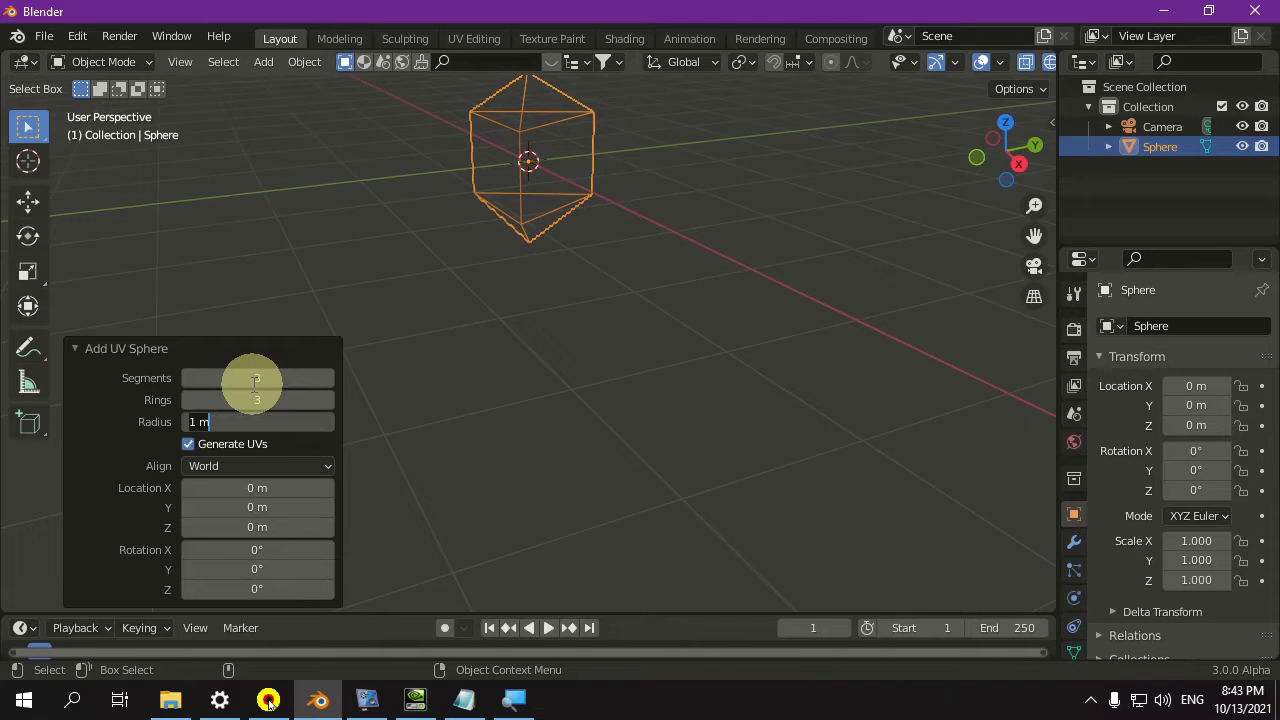
Step: Set the radius of the new UV sphere to 0.1 m and frame it in the view
{"action": "key", "text": "BackSpace"}
{"action": "key", "text": "BackSpace"}
{"action": "key", "text": "BackSpace"}
{"action": "type", "text": ".1"}
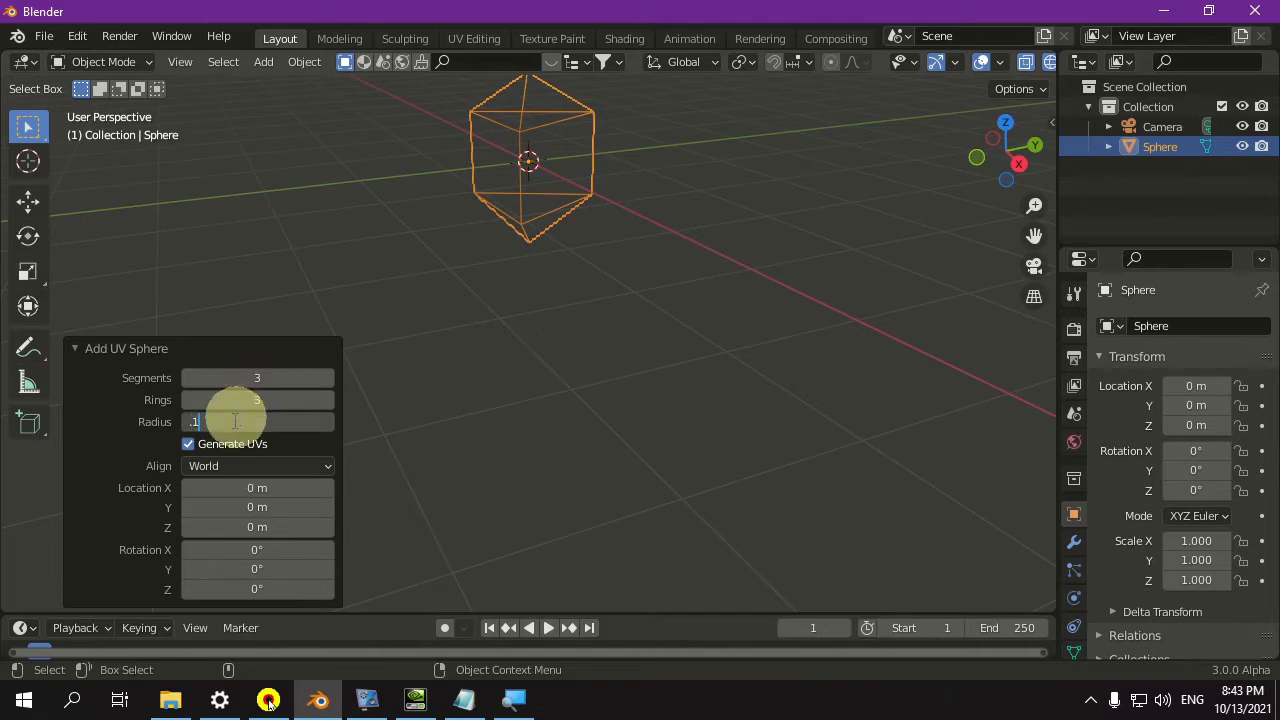
{"action": "key", "text": "Return"}
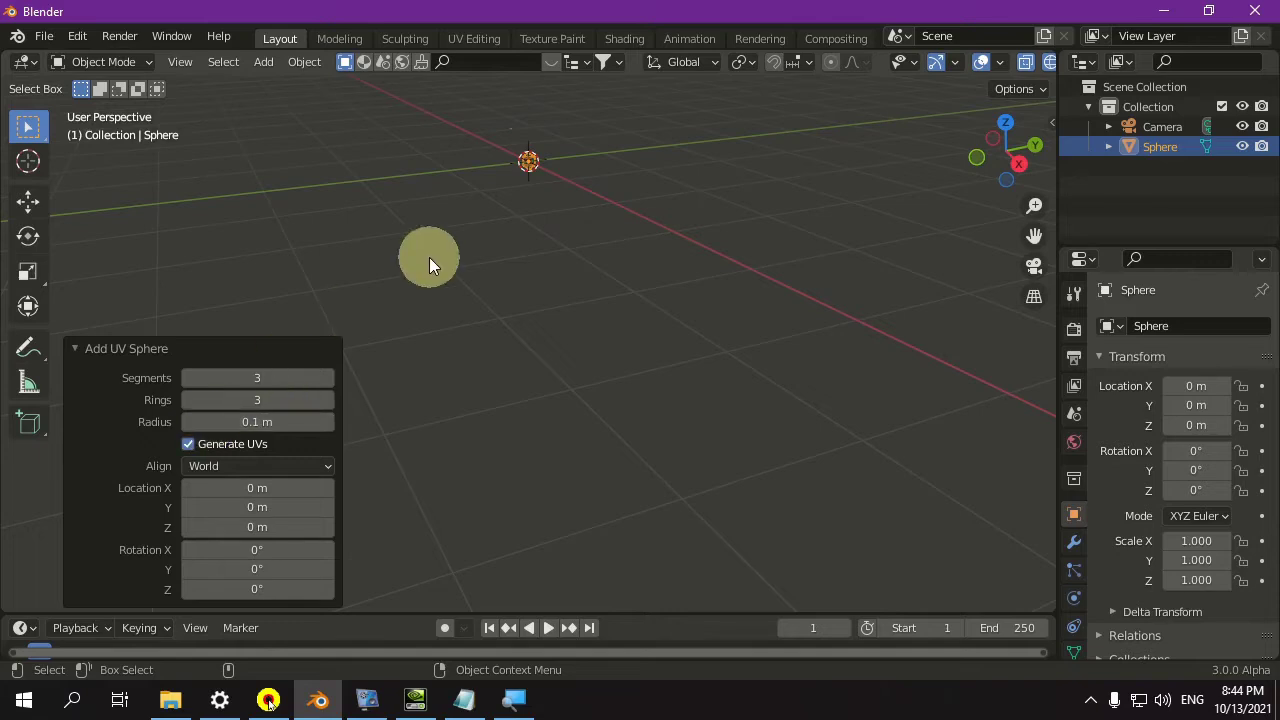
{"action": "key", "text": "KP_Decimal"}
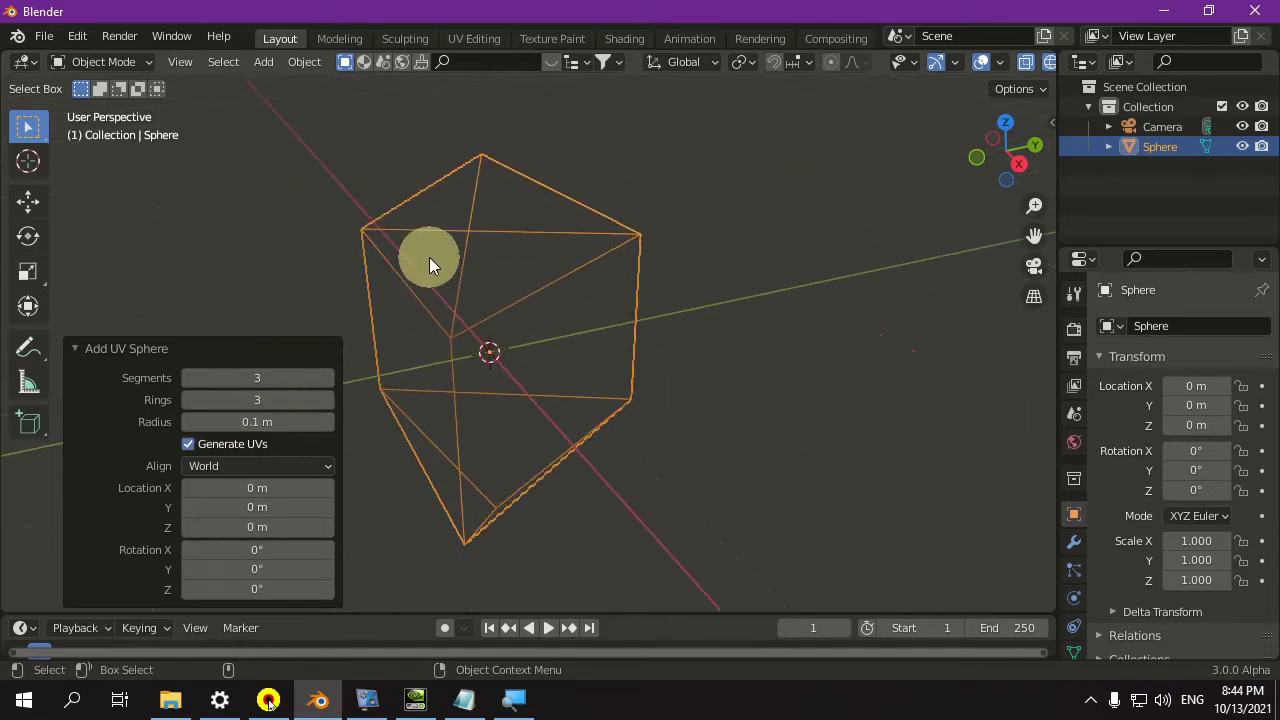
{"action": "left_click", "coordinate": [181, 350]}
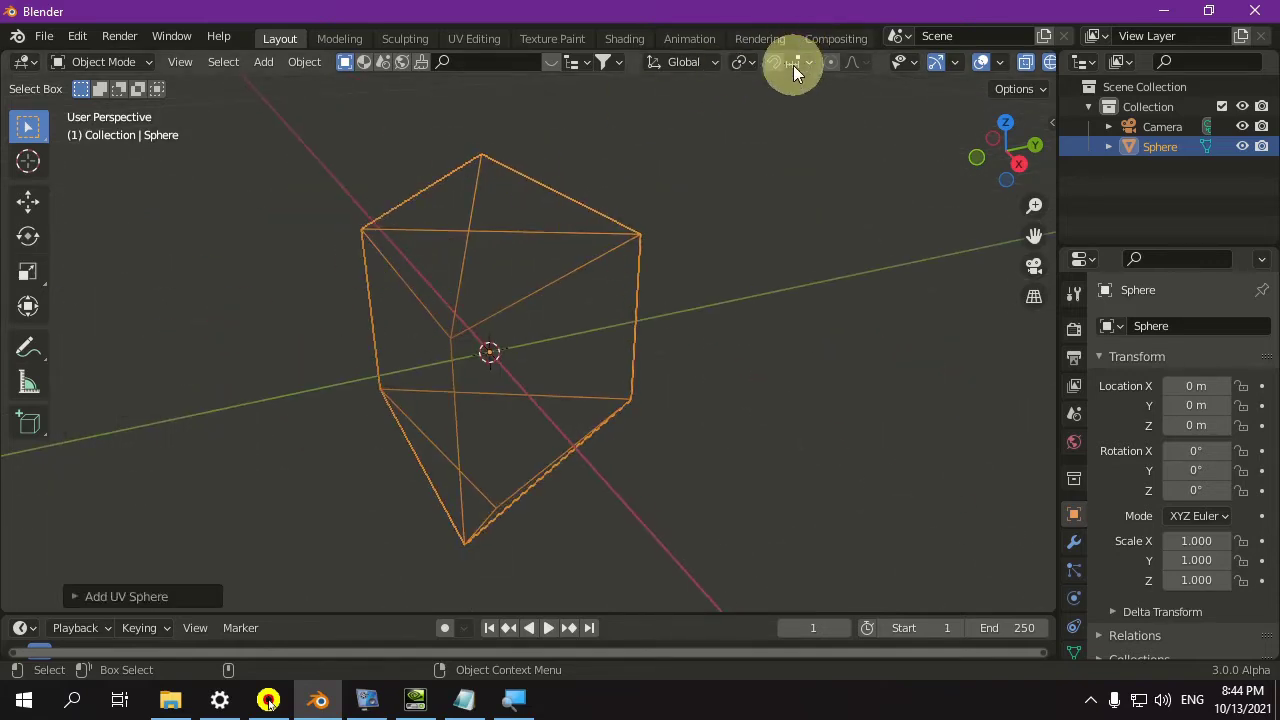
Step: Switch the viewport to solid shading and apply the Quick Liquid effect to the small sphere
{"action": "scroll", "coordinate": [793, 65], "scroll_direction": "down", "scroll_amount": 3}
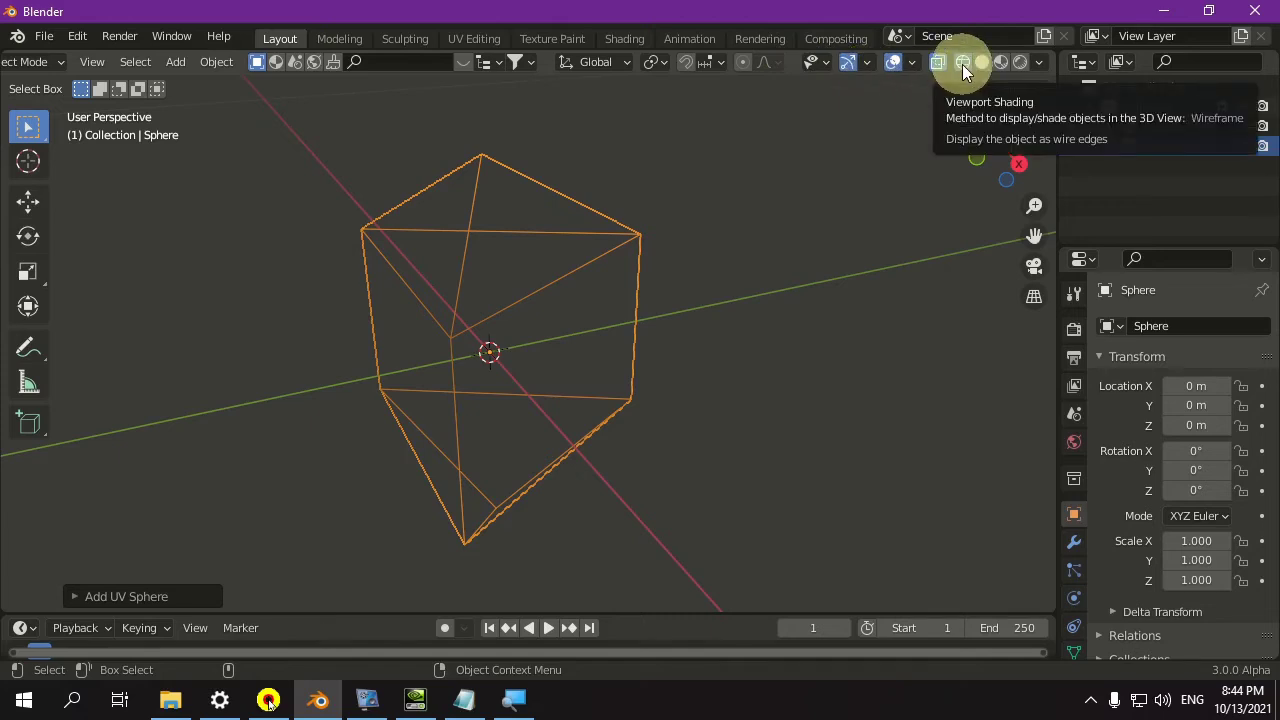
{"action": "left_click", "coordinate": [987, 62]}
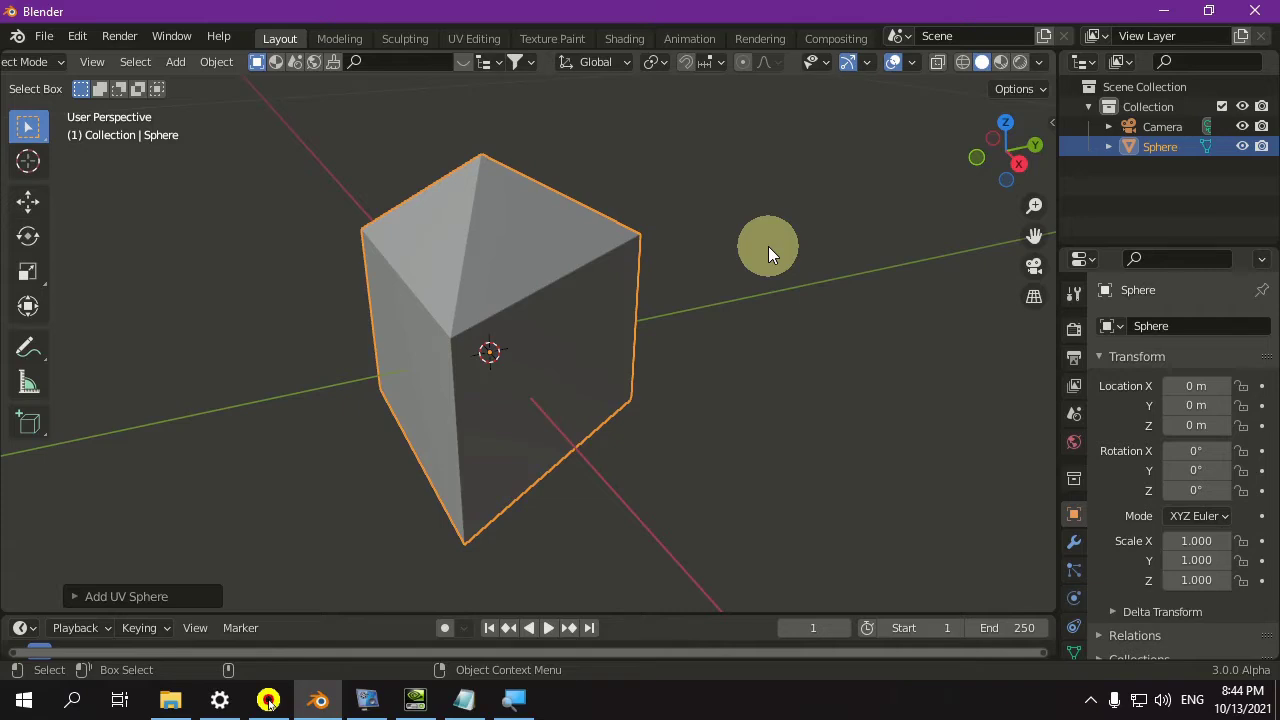
{"action": "scroll", "coordinate": [768, 246], "scroll_direction": "down", "scroll_amount": 6}
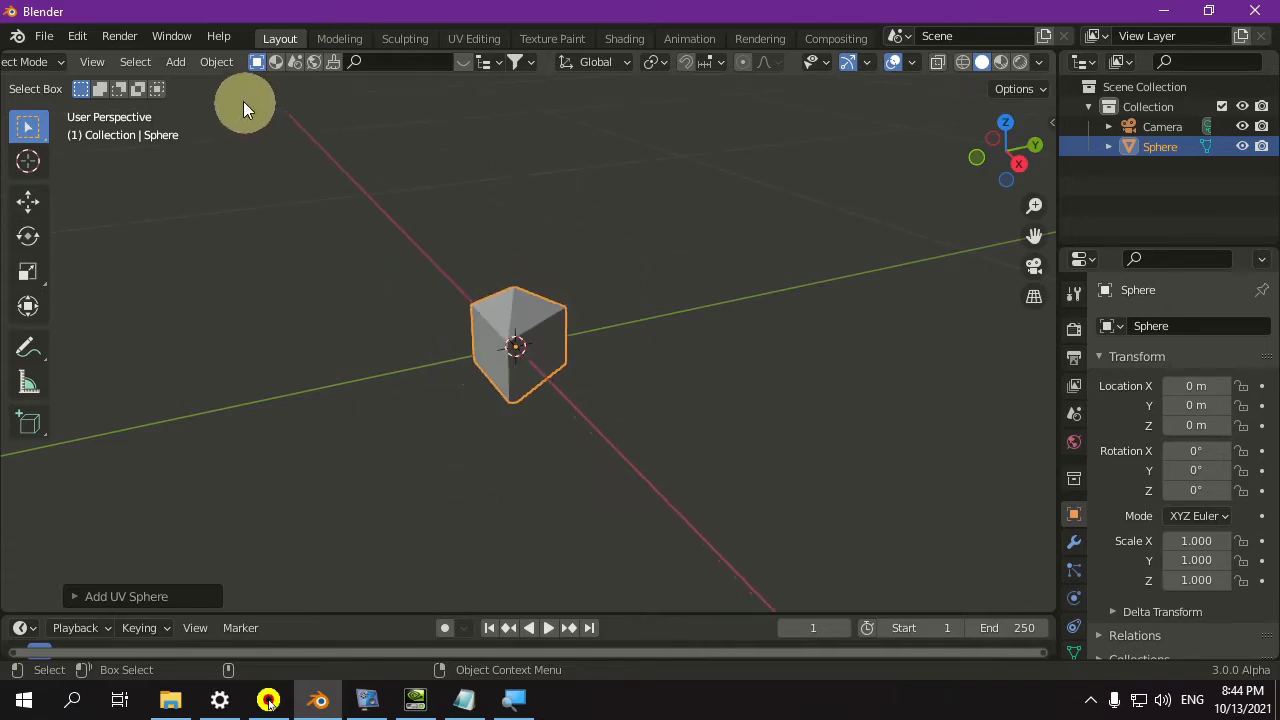
{"action": "left_click", "coordinate": [228, 68]}
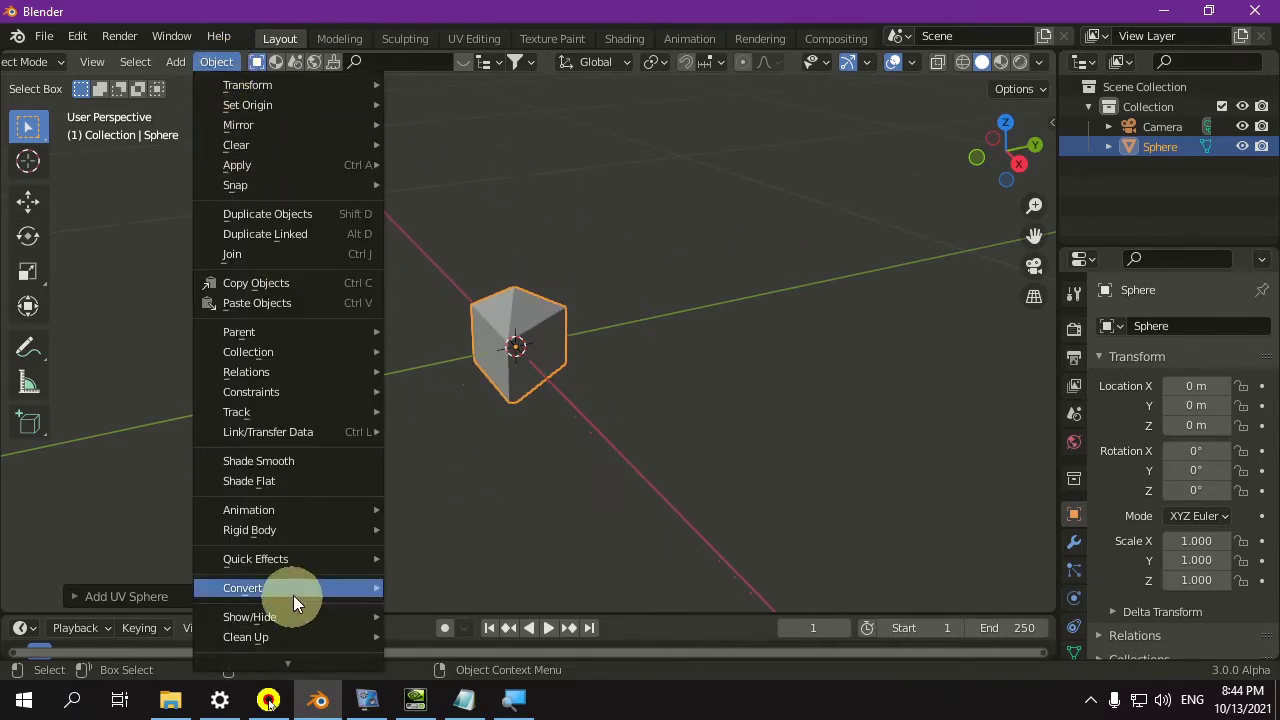
{"action": "mouse_move", "coordinate": [296, 559]}
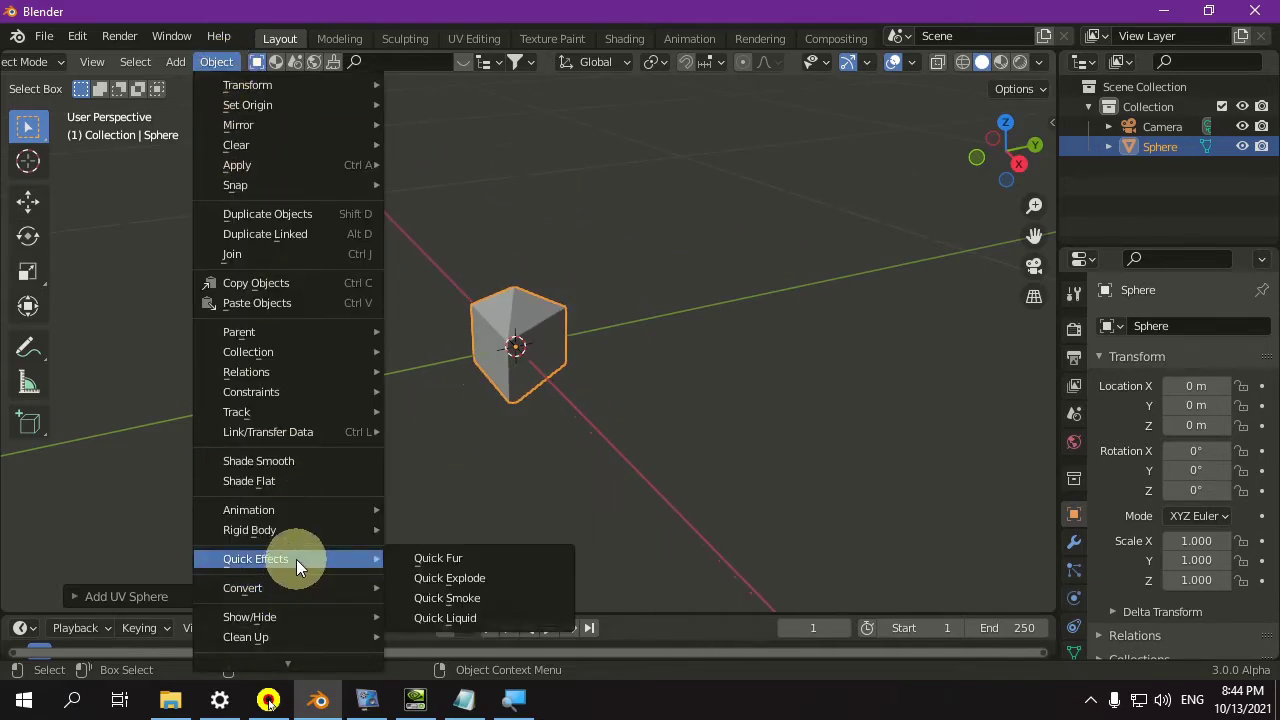
{"action": "left_click", "coordinate": [456, 618]}
Step: Play the animation briefly to check how the sphere's liquid simulation behaves, and stop it
{"action": "scroll", "coordinate": [576, 418], "scroll_direction": "up", "scroll_amount": 5}
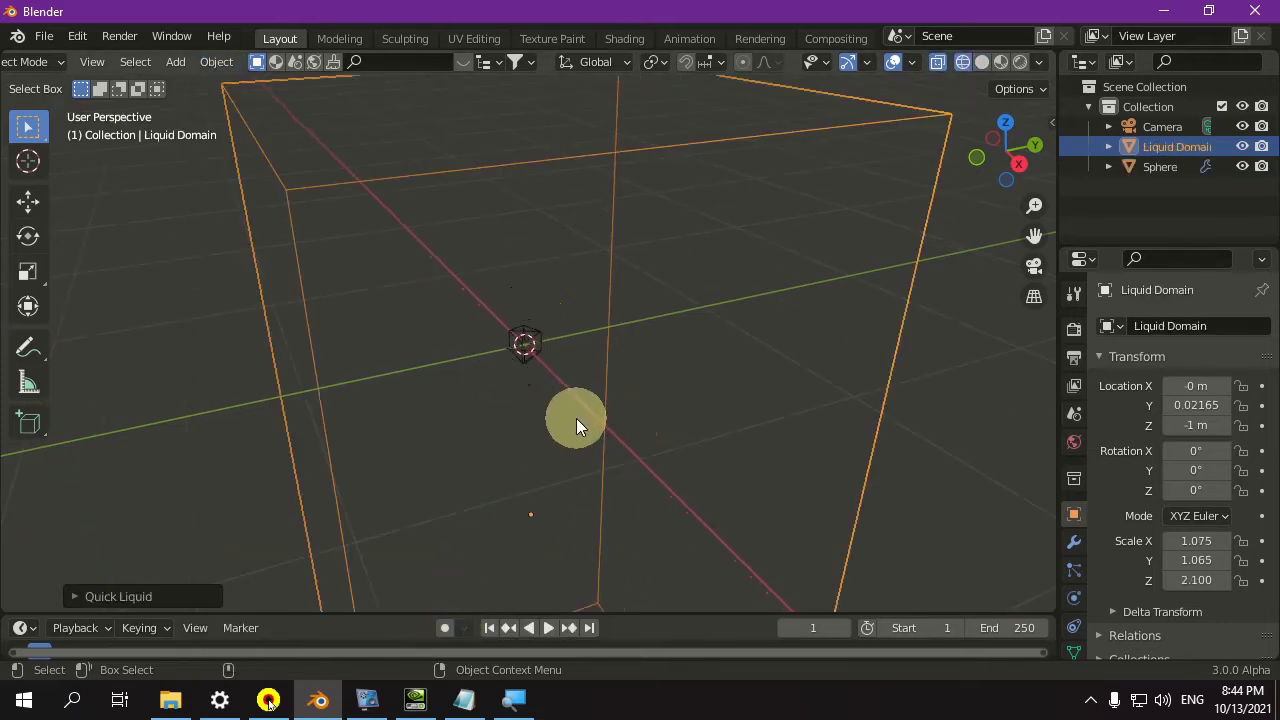
{"action": "scroll", "coordinate": [589, 420], "scroll_direction": "up", "scroll_amount": 5}
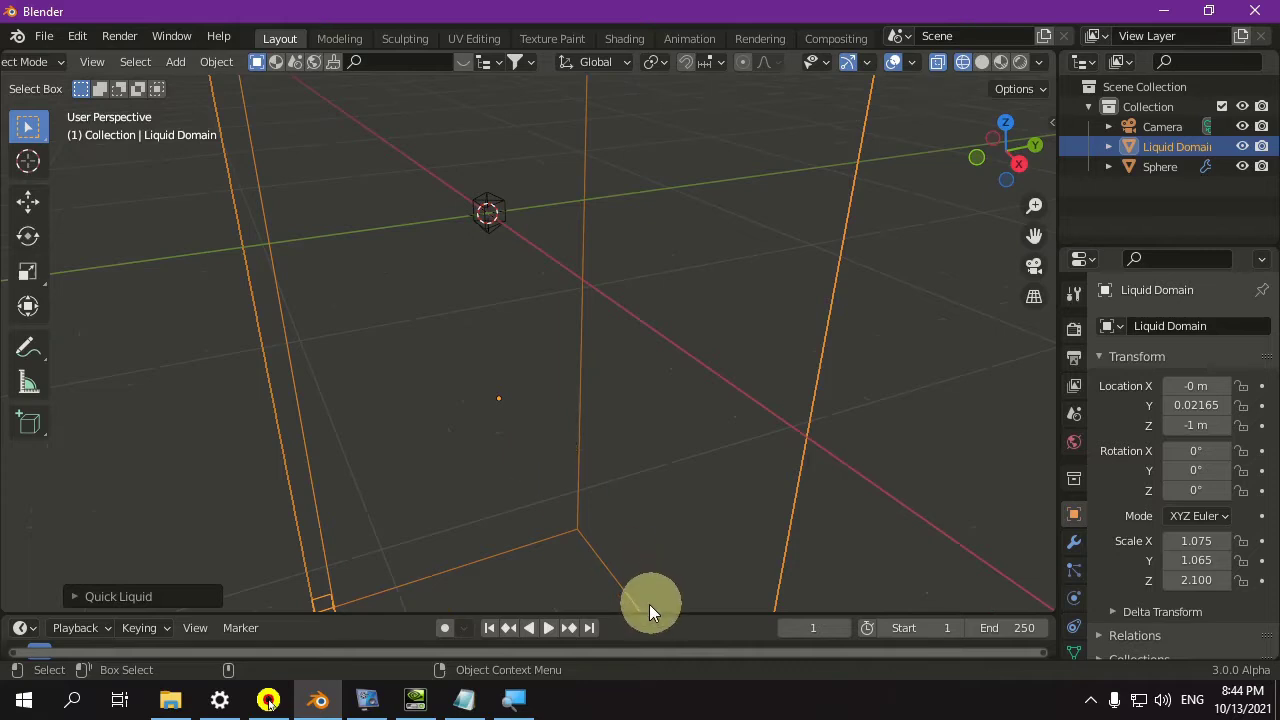
{"action": "left_click", "coordinate": [548, 627]}
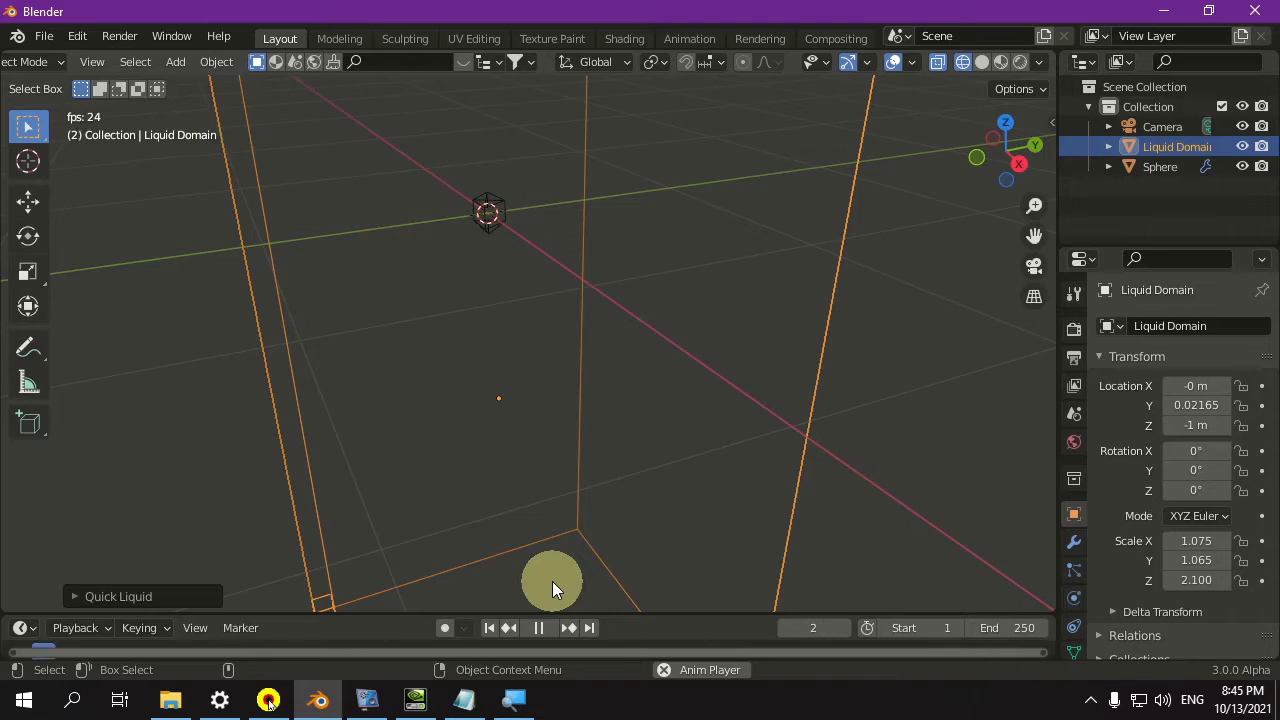
{"action": "left_click", "coordinate": [546, 627]}
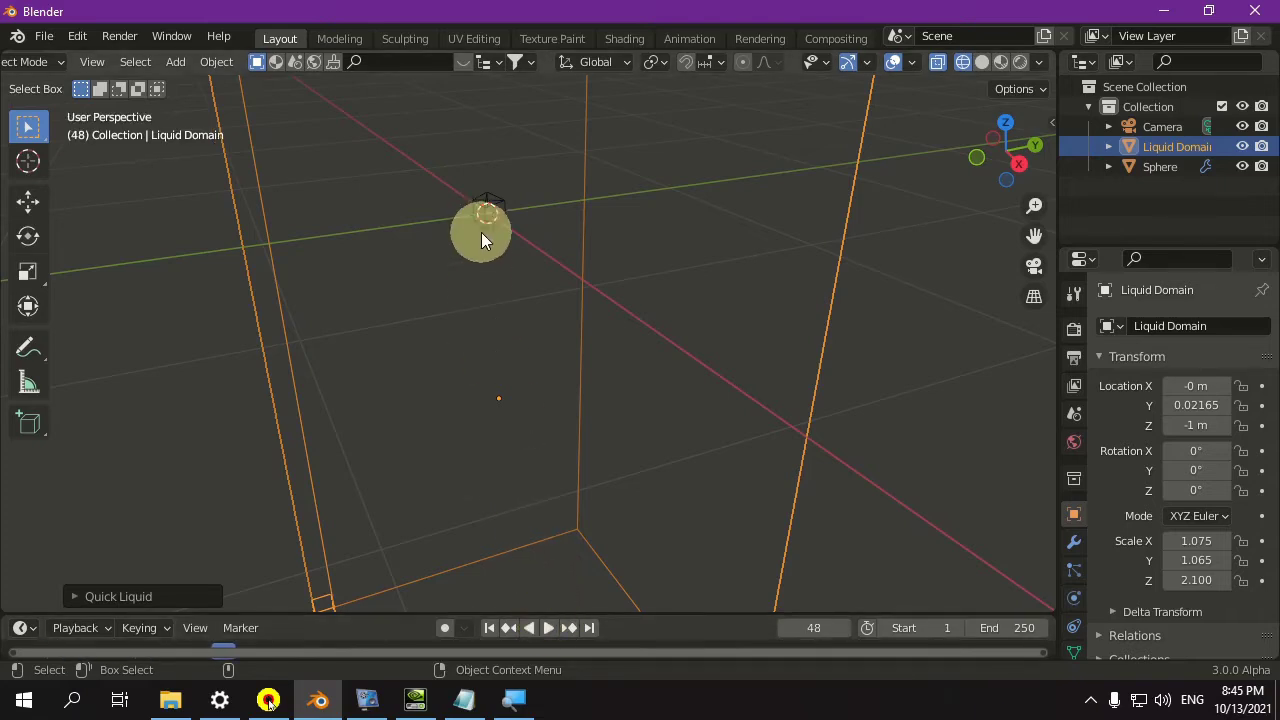
Step: Select the liquid domain, show its physics settings and widen the properties area
{"action": "left_click", "coordinate": [481, 238]}
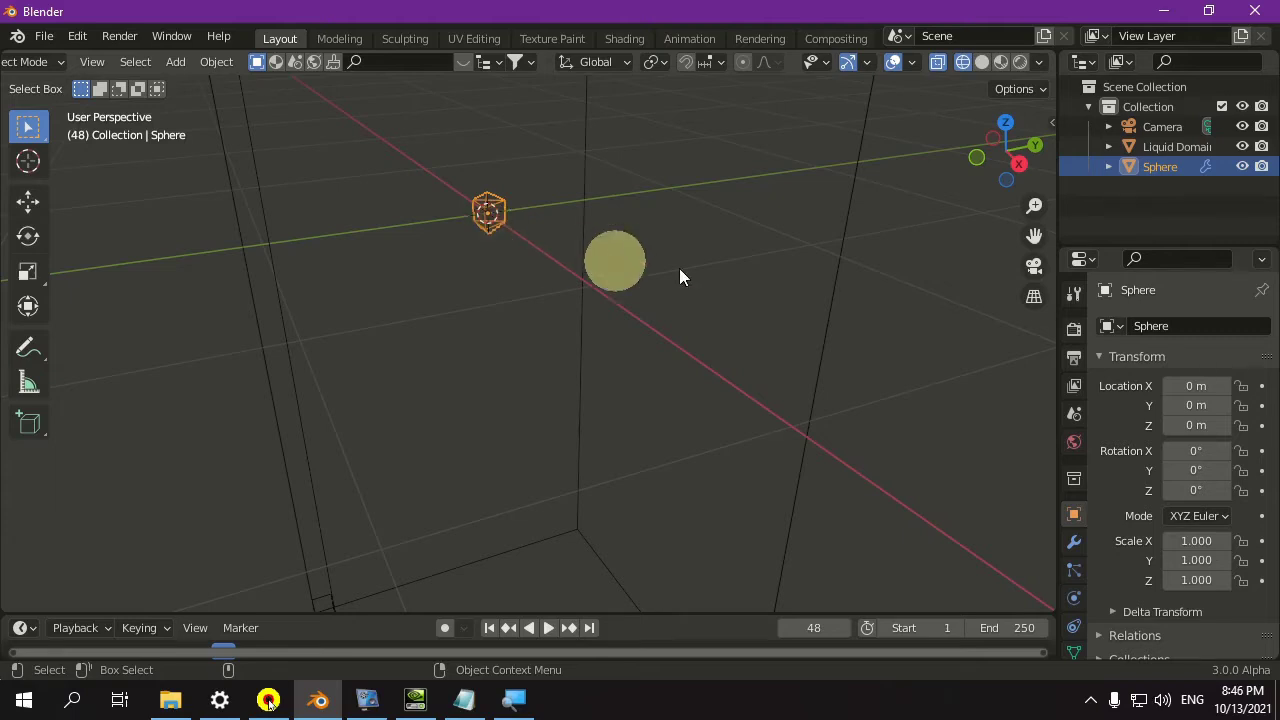
{"action": "left_click", "coordinate": [834, 298]}
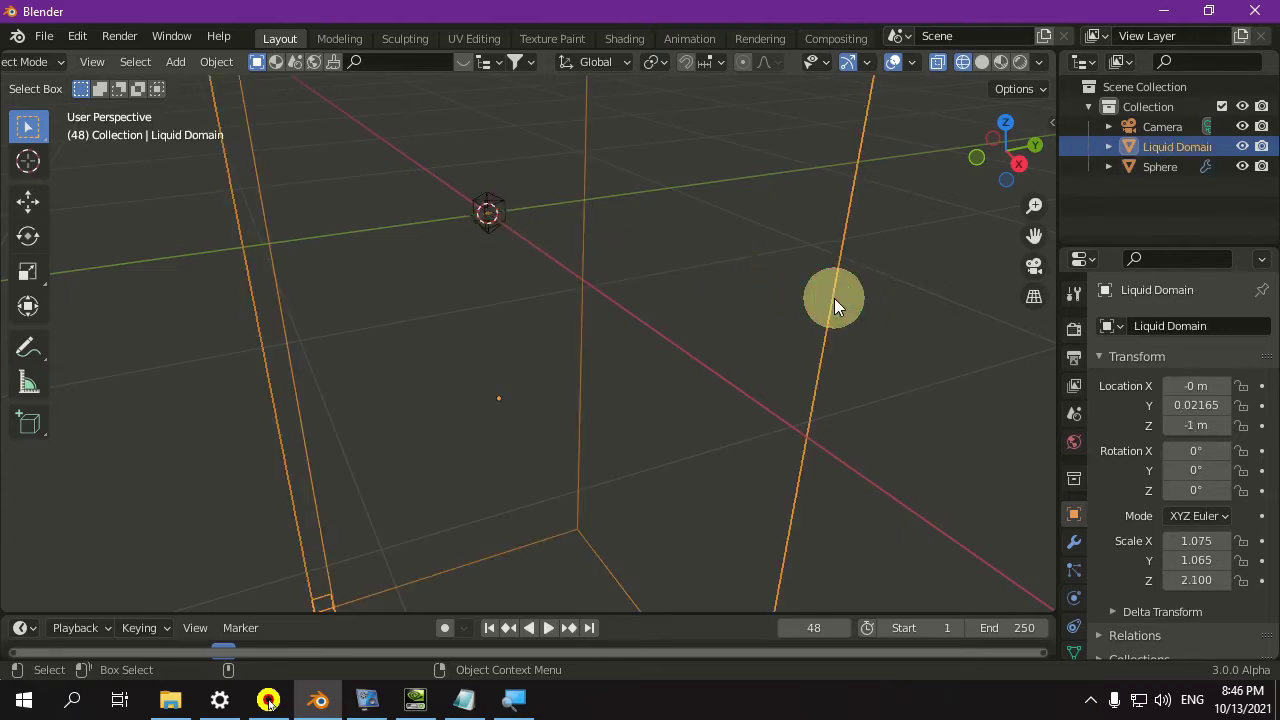
{"action": "scroll", "coordinate": [834, 298], "scroll_direction": "down", "scroll_amount": 3}
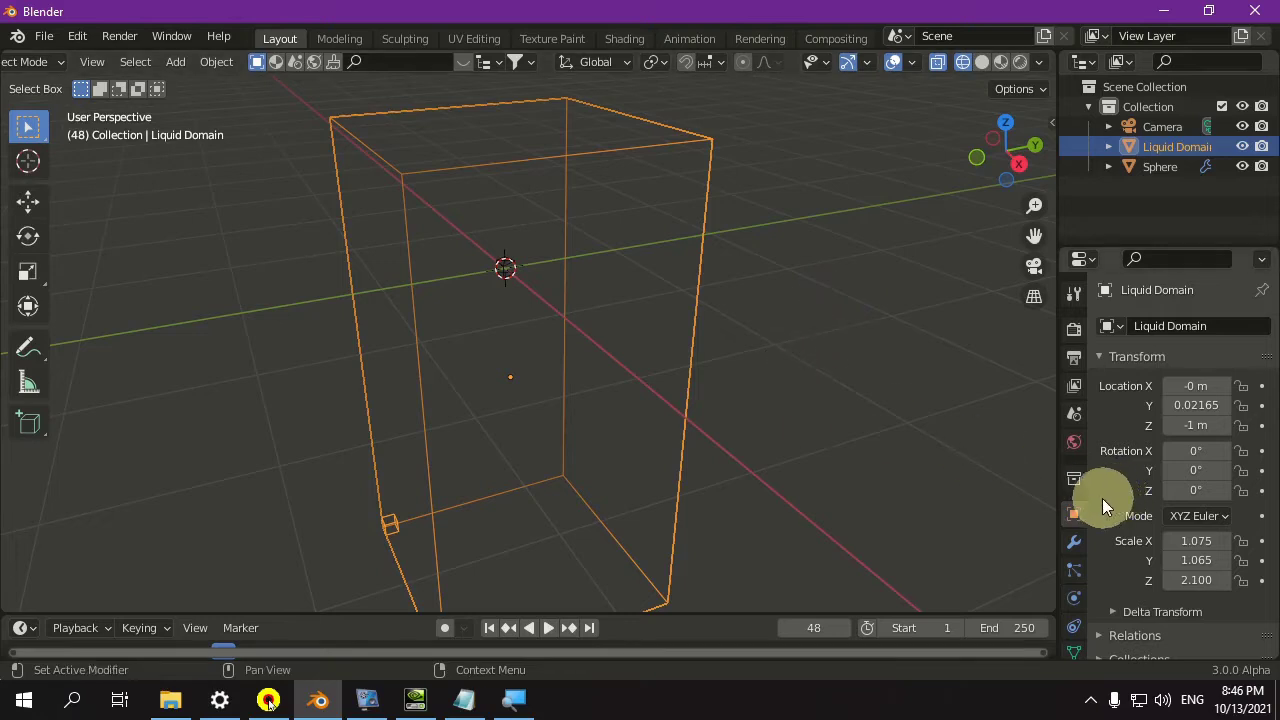
{"action": "left_click", "coordinate": [1073, 605]}
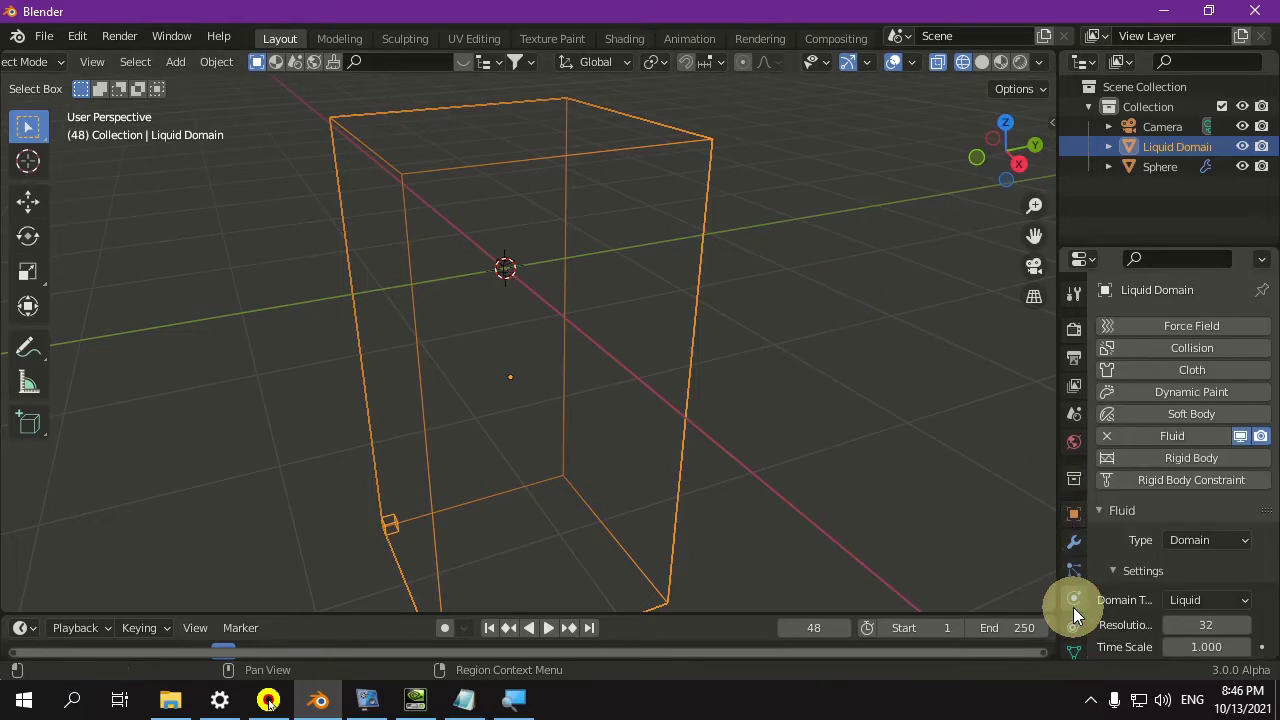
{"action": "left_click_drag", "start_coordinate": [1060, 540], "coordinate": [950, 528]}
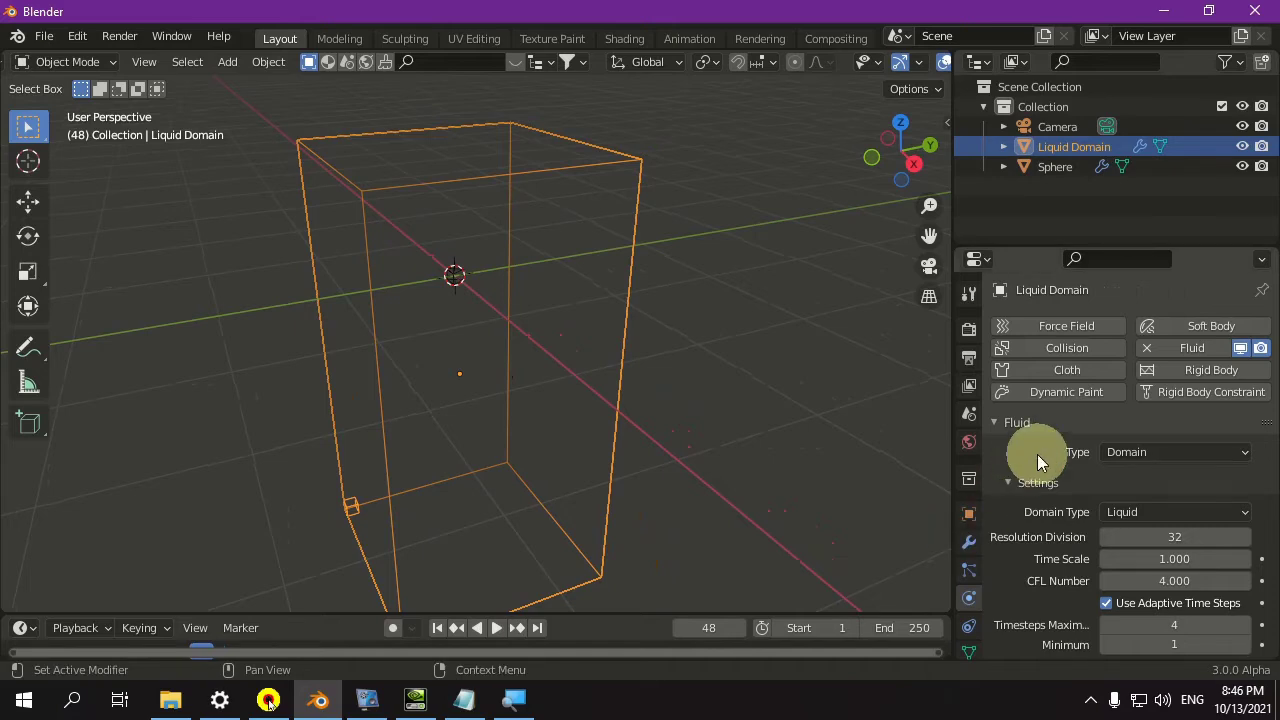
Step: Set the cache type of the liquid domain to All
{"action": "scroll", "coordinate": [1047, 470], "scroll_direction": "down", "scroll_amount": 10}
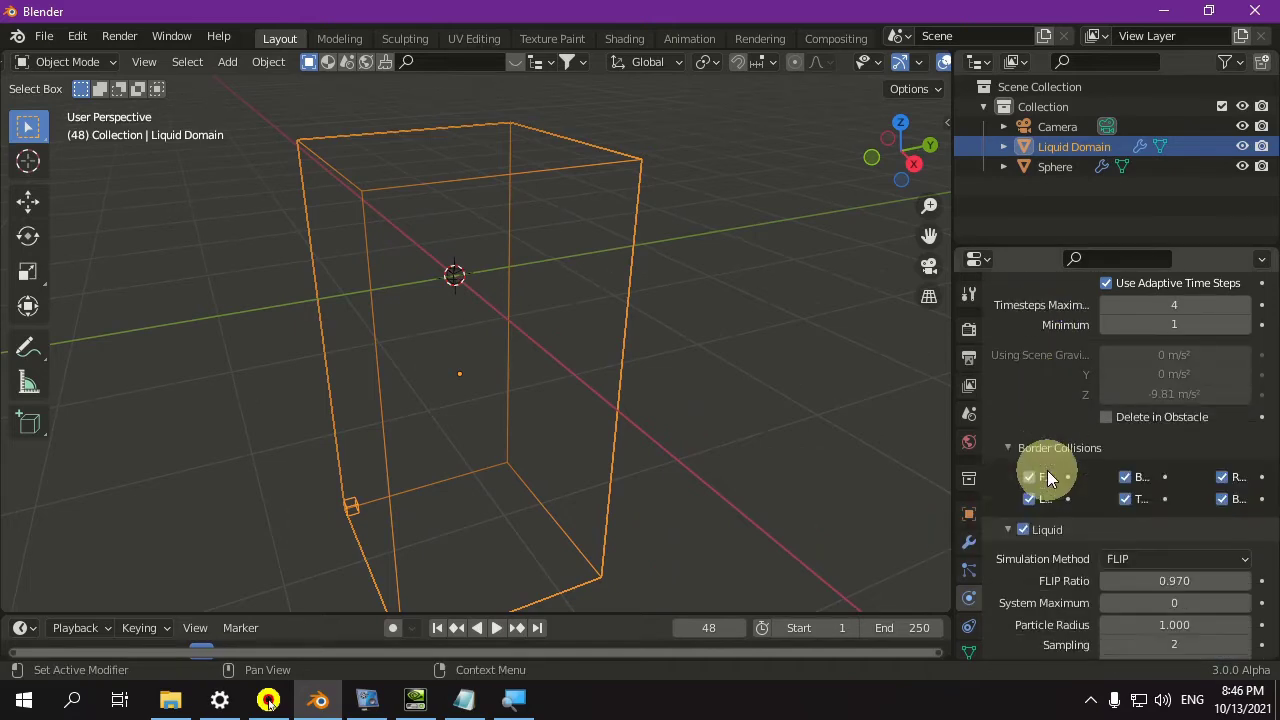
{"action": "scroll", "coordinate": [1047, 470], "scroll_direction": "down", "scroll_amount": 9}
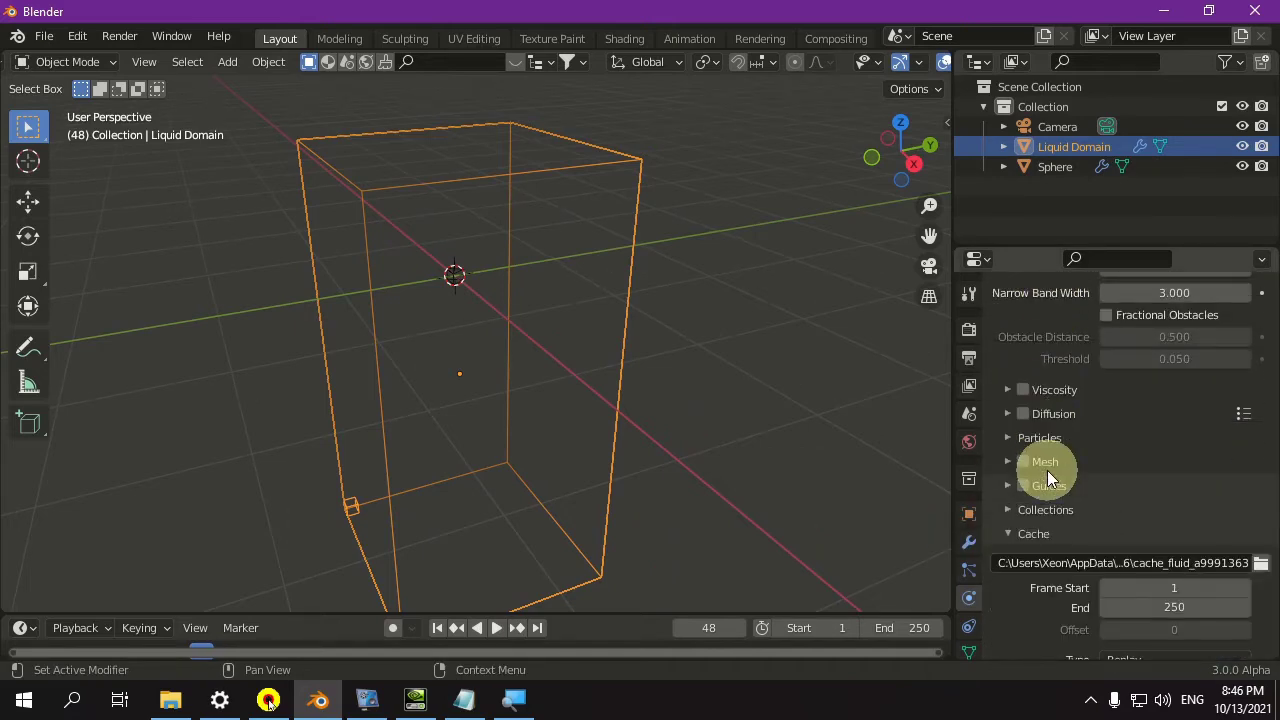
{"action": "scroll", "coordinate": [1047, 470], "scroll_direction": "down", "scroll_amount": 1}
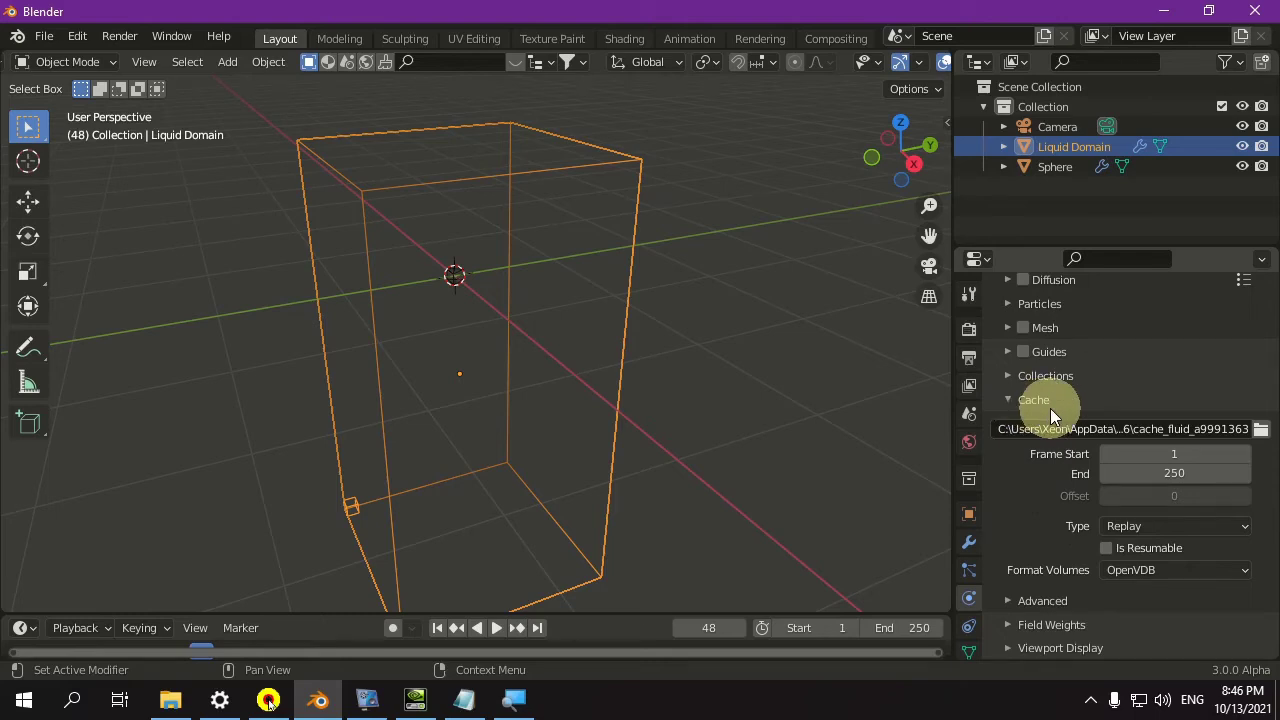
{"action": "left_click", "coordinate": [1182, 524]}
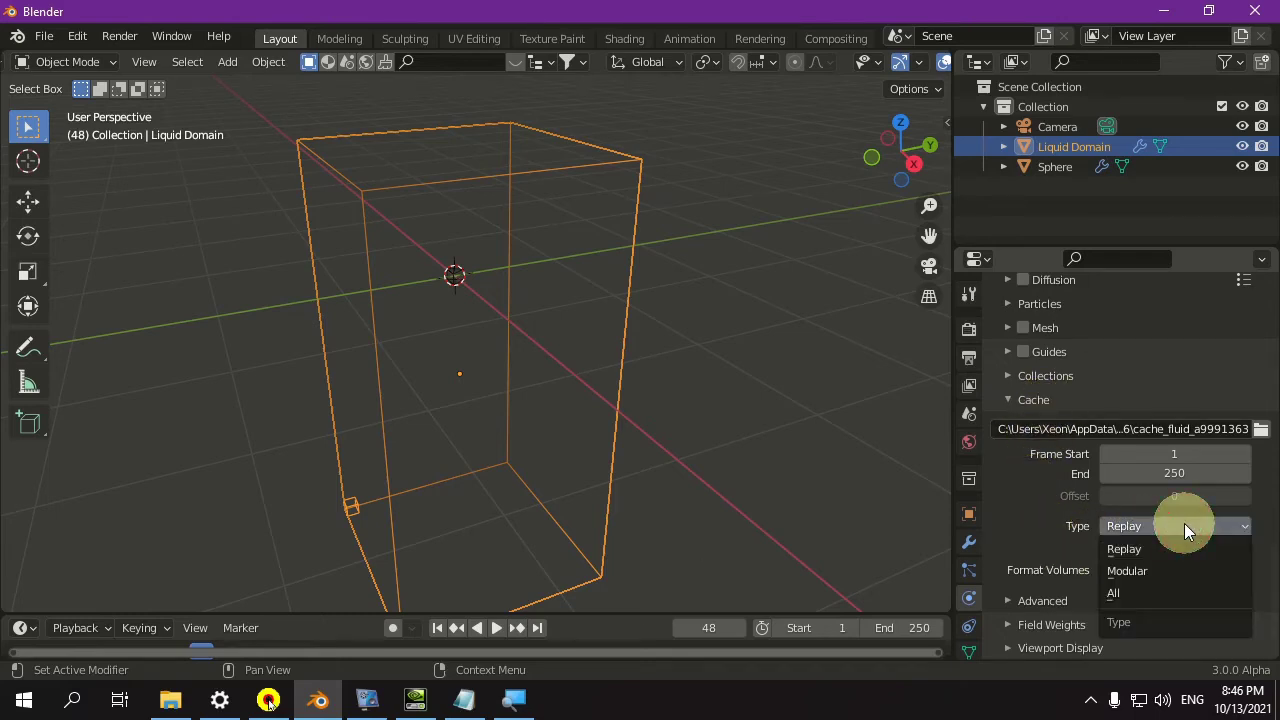
{"action": "left_click", "coordinate": [1163, 590]}
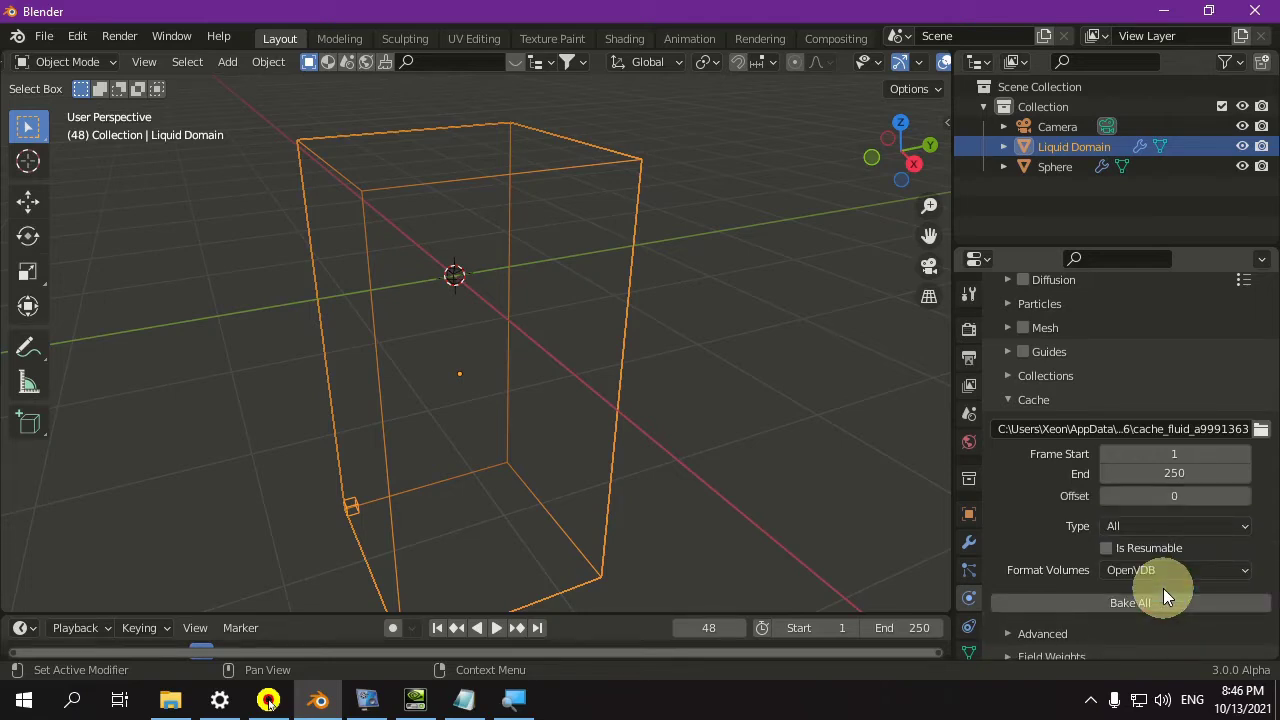
Step: Set the liquid domain's cache end frame to 150 and bake the whole simulation
{"action": "left_click", "coordinate": [1163, 474]}
{"action": "type", "text": "1"}
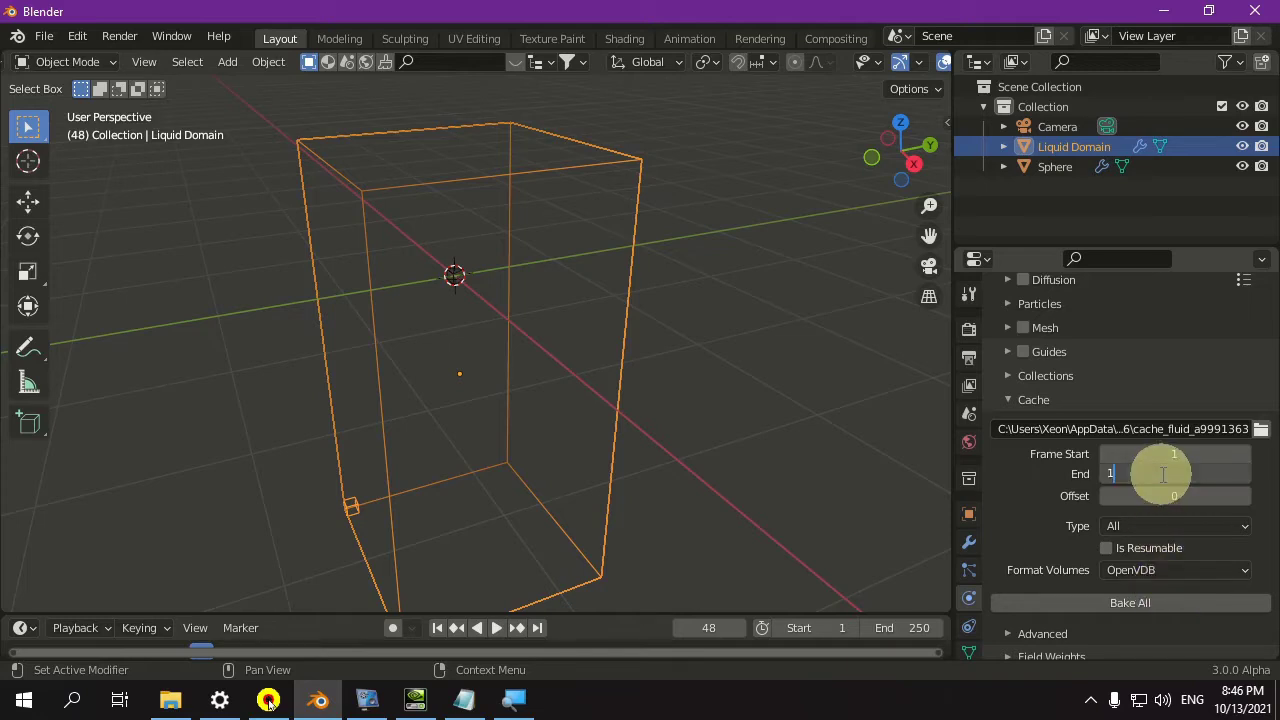
{"action": "key", "text": "Return"}
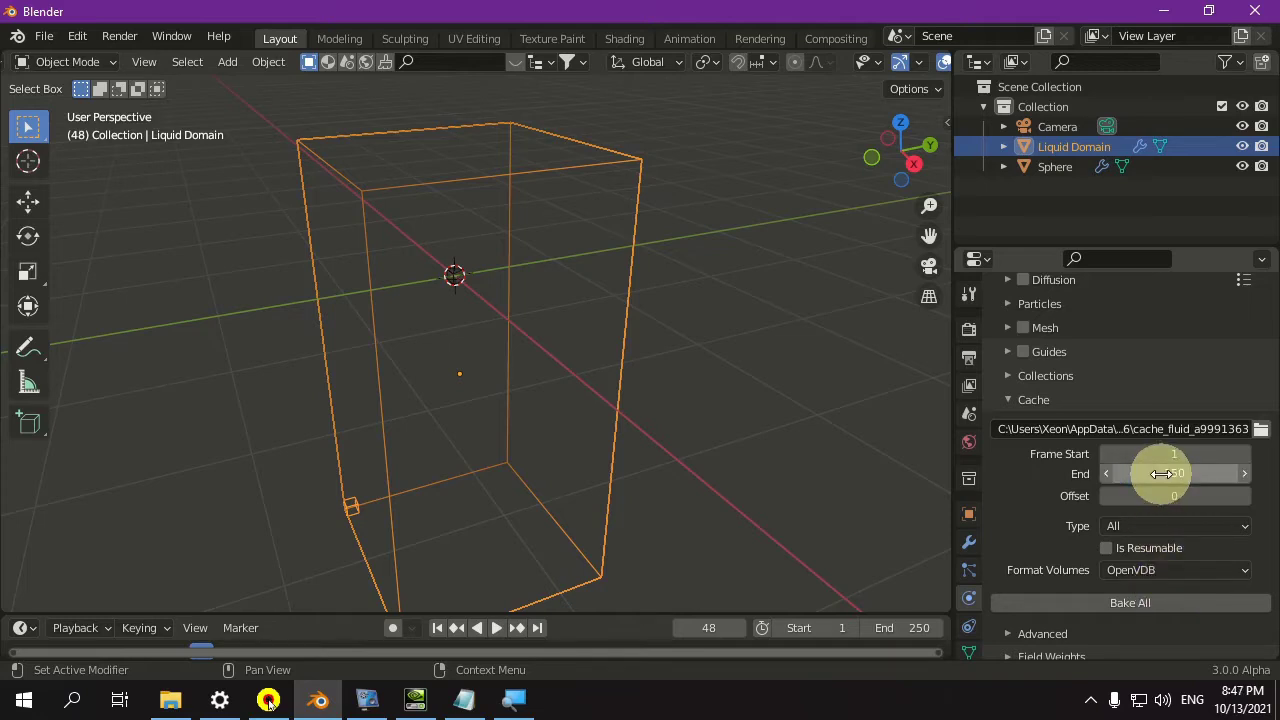
{"action": "left_click", "coordinate": [1182, 608]}
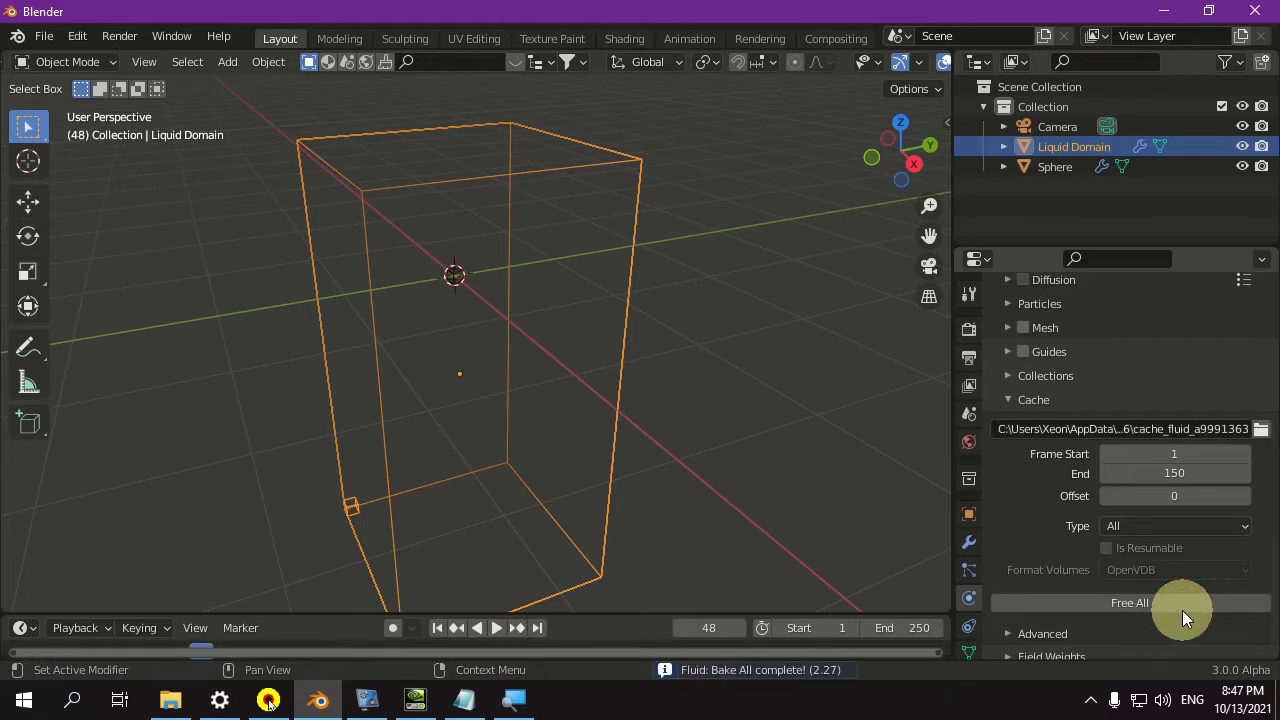
Step: Play the baked simulation from frame 1 to look for visible liquid, stop it and return to the first frame
{"action": "left_click", "coordinate": [437, 630]}
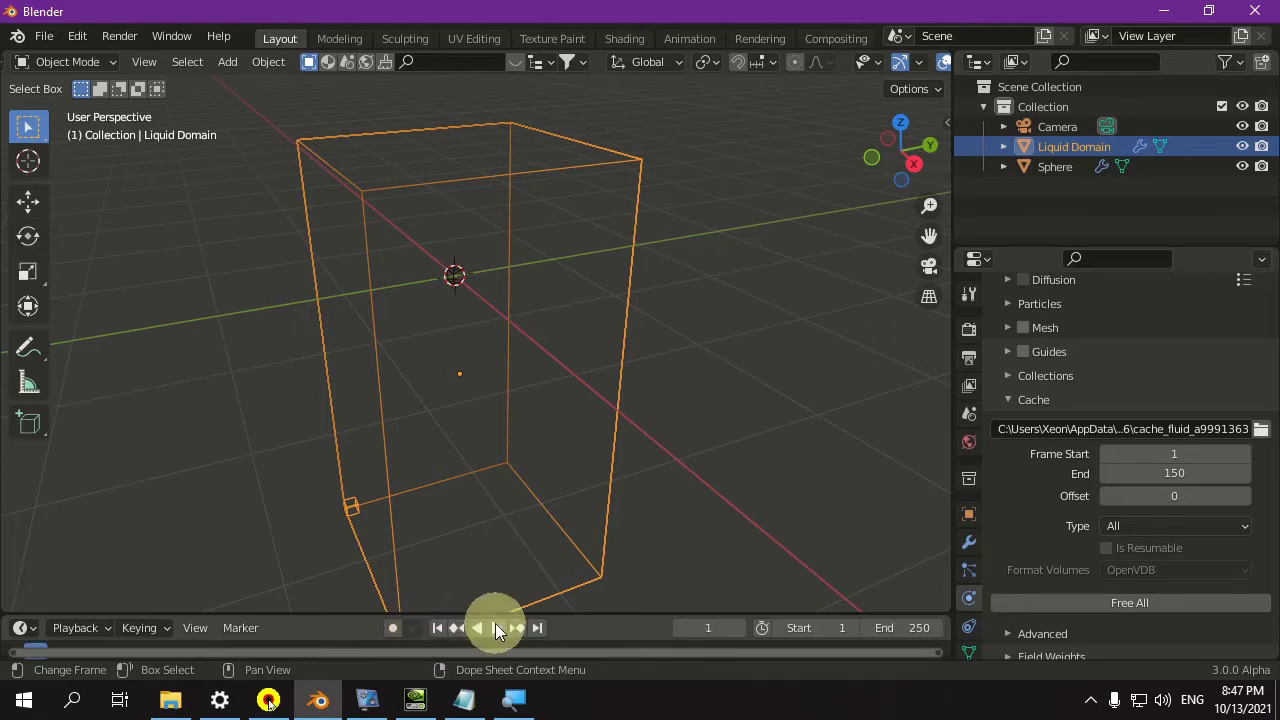
{"action": "left_click", "coordinate": [496, 628]}
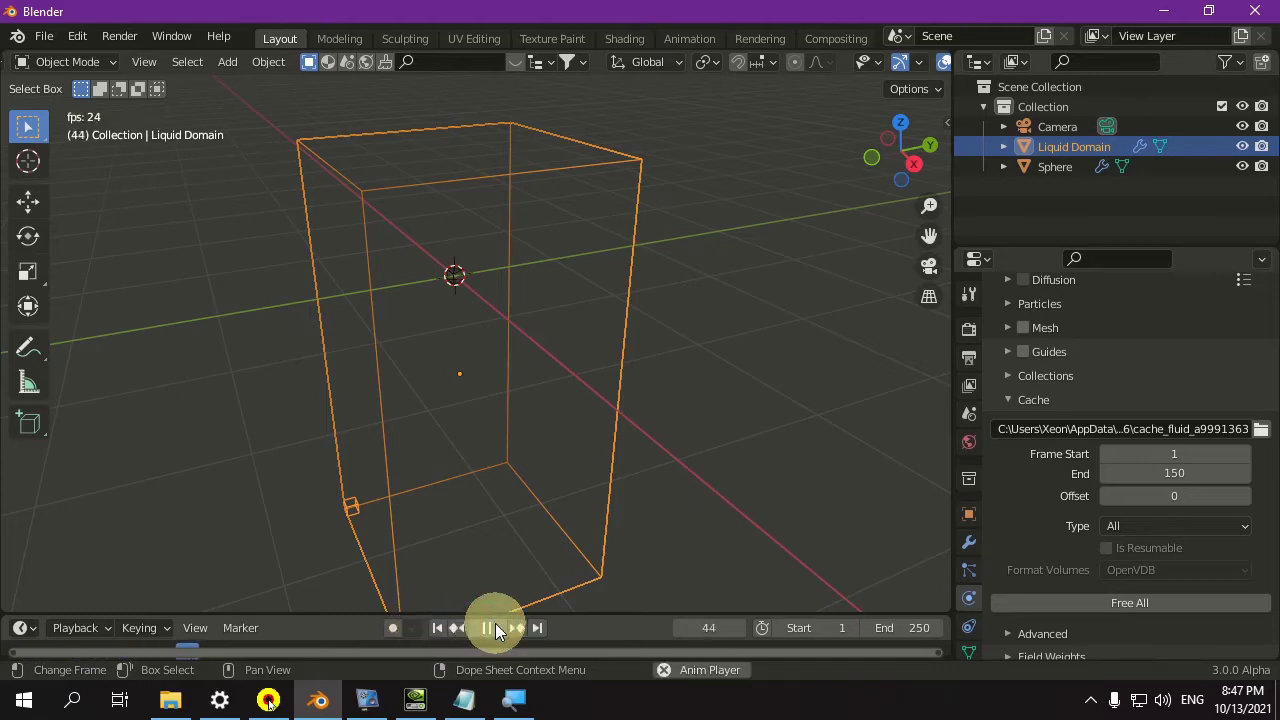
{"action": "left_click", "coordinate": [497, 628]}
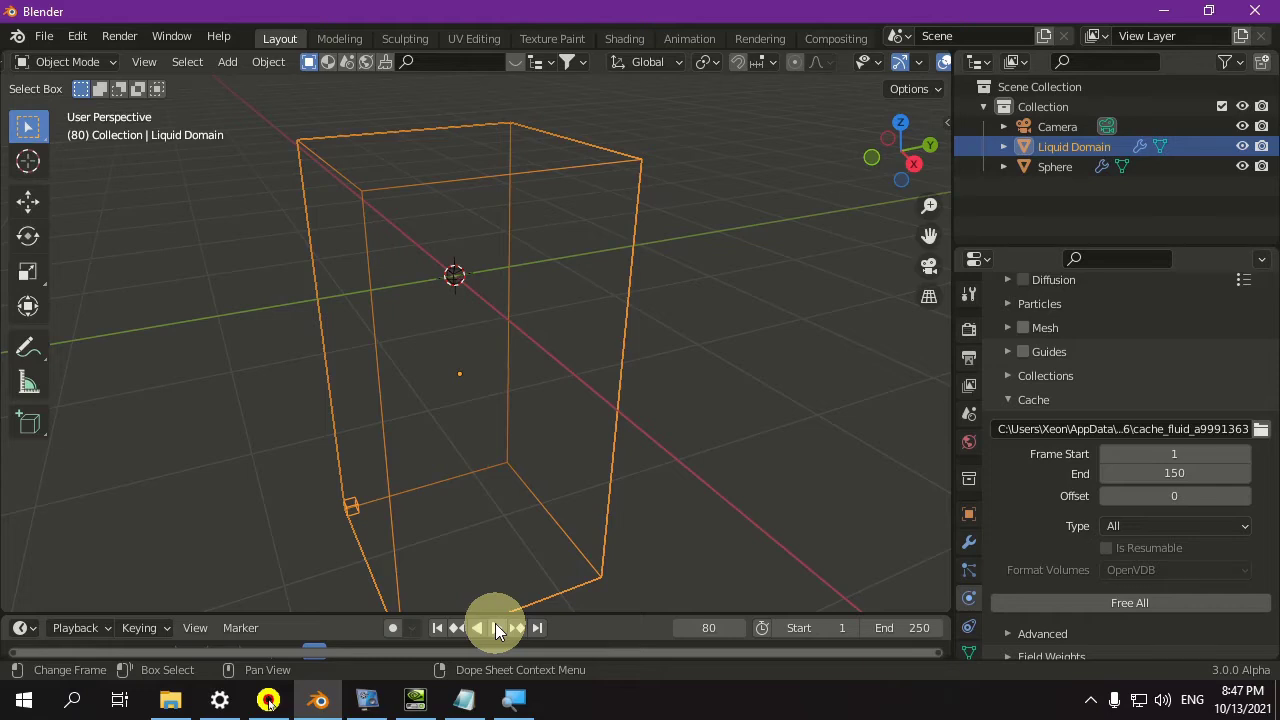
{"action": "left_click", "coordinate": [439, 628]}
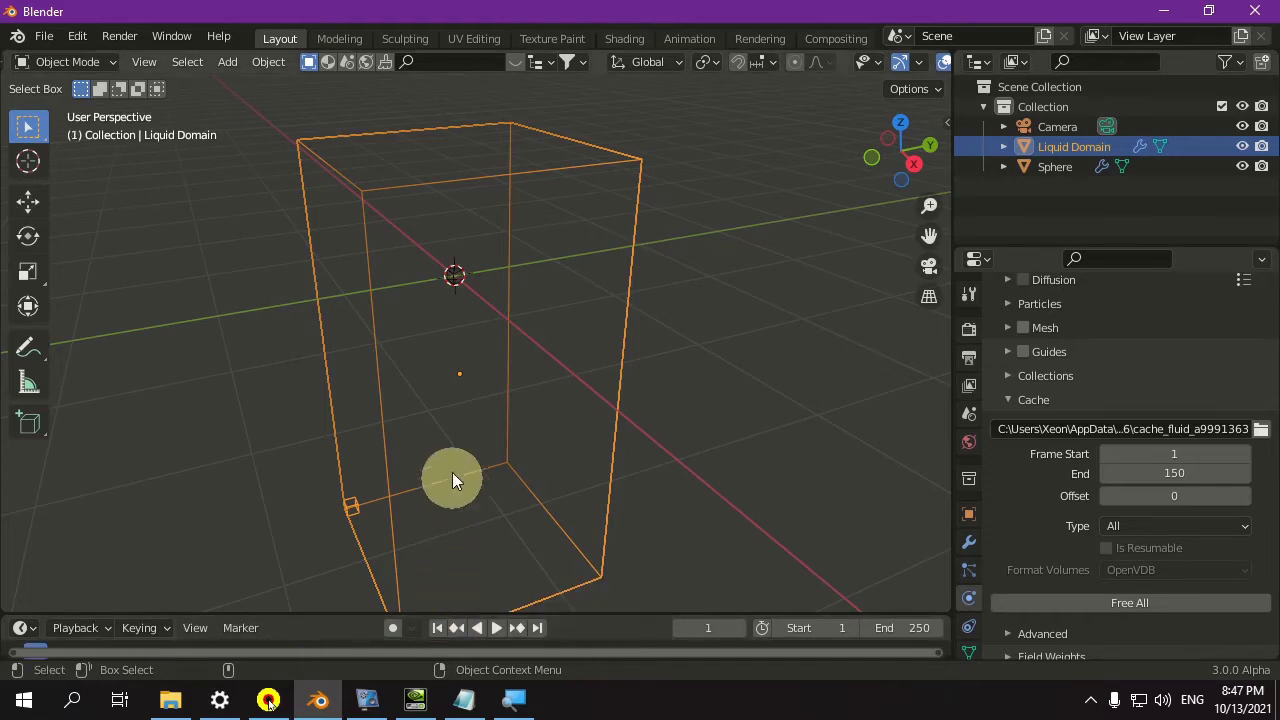
Step: Scale the small sphere up by a factor of 10
{"action": "left_click", "coordinate": [456, 278]}
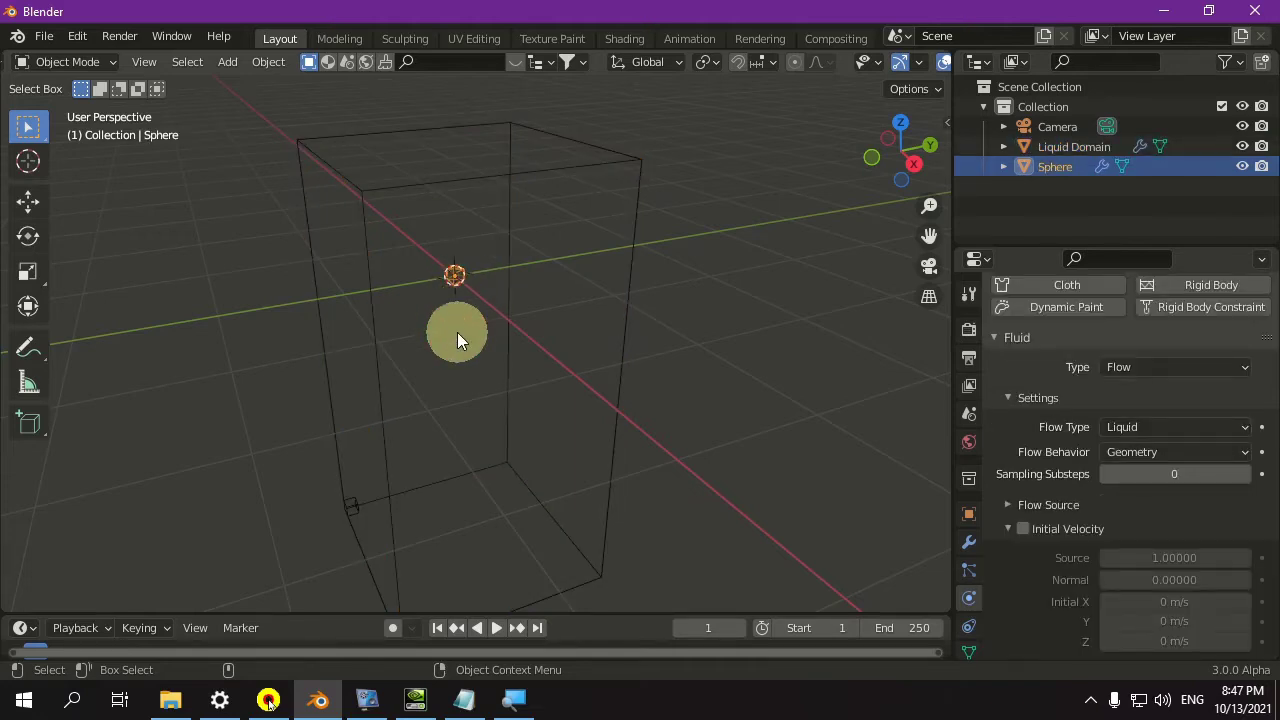
{"action": "key", "text": "s"}
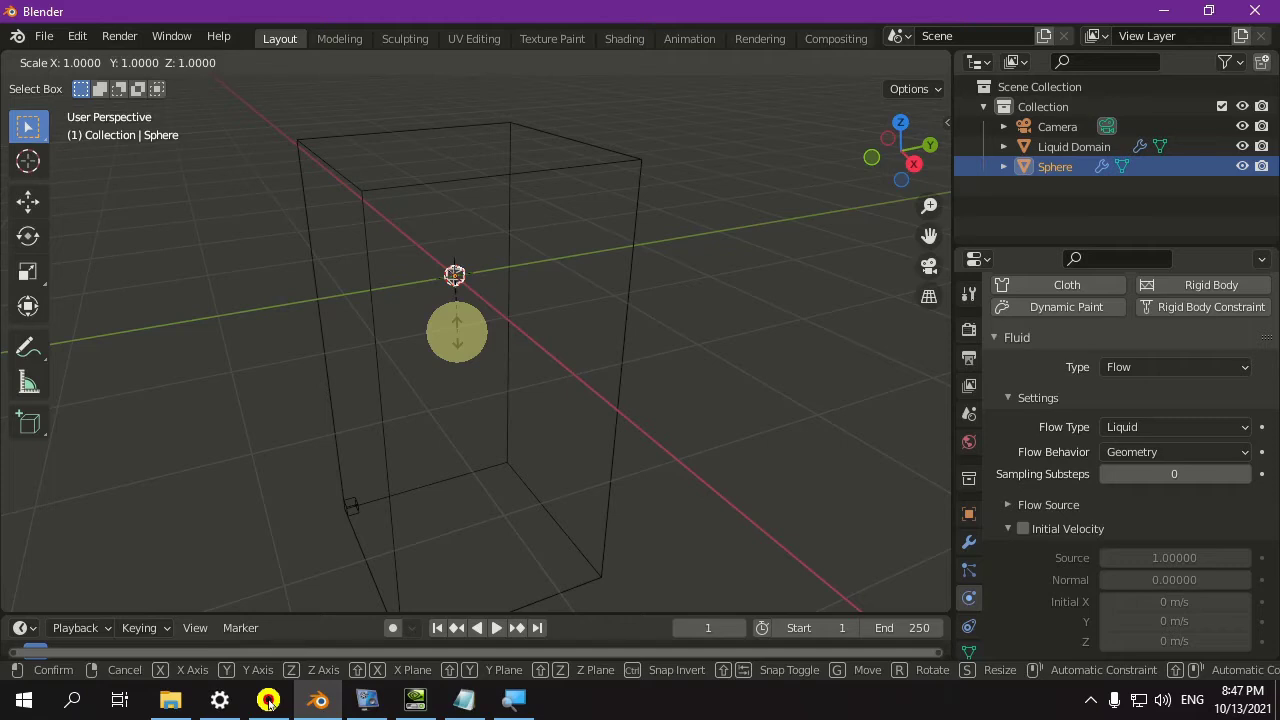
{"action": "type", "text": "10"}
{"action": "key", "text": "Return"}
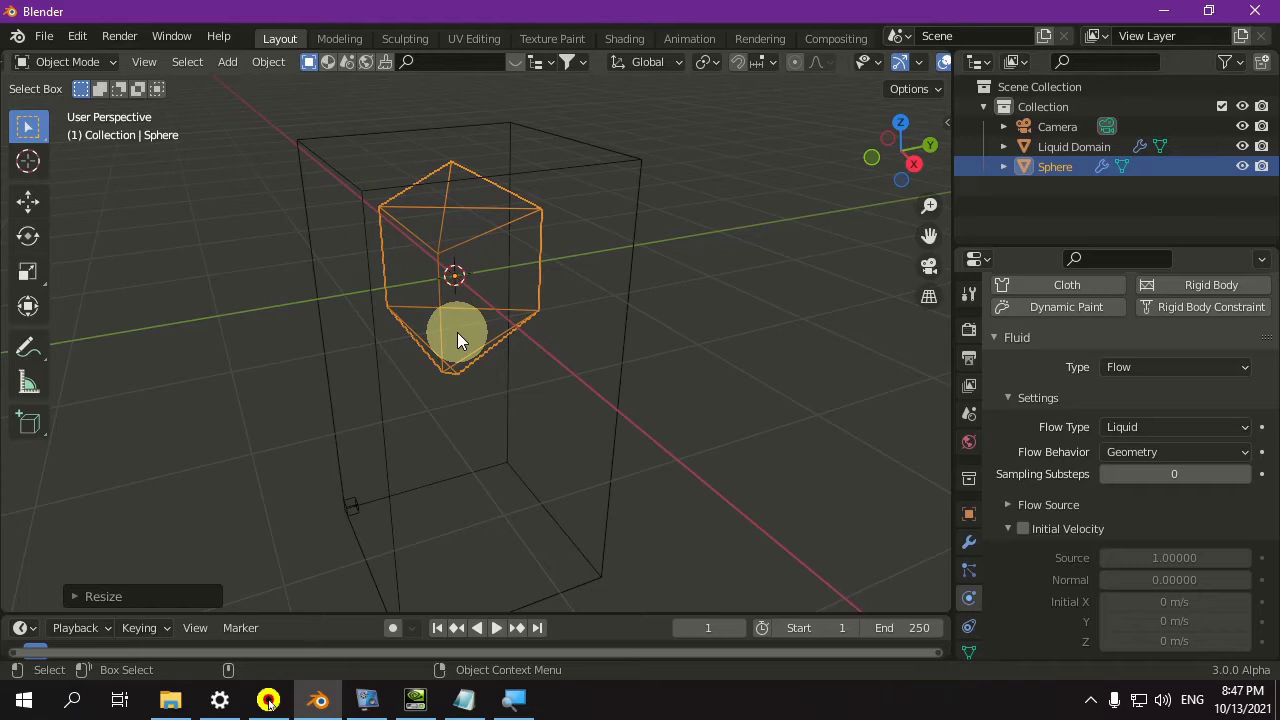
Step: Free the liquid domain's existing cache and bake the whole simulation again with the enlarged sphere
{"action": "left_click", "coordinate": [625, 367]}
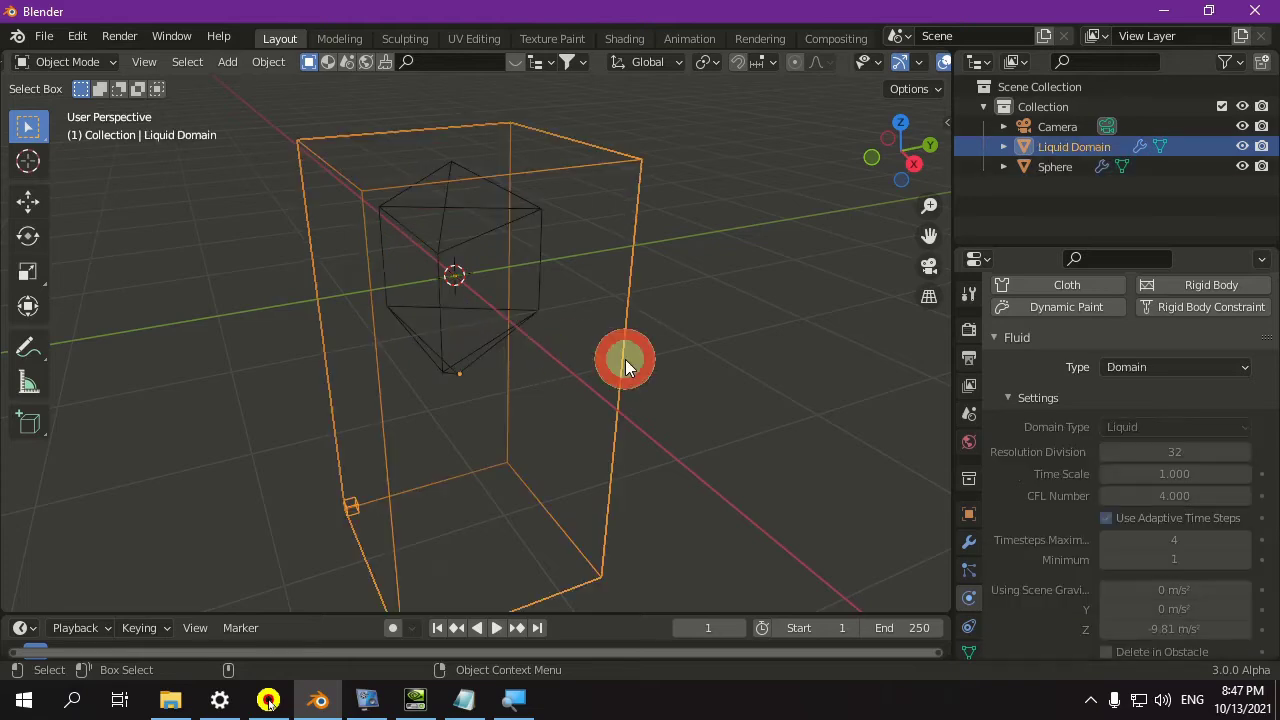
{"action": "scroll", "coordinate": [1041, 437], "scroll_direction": "down", "scroll_amount": 15}
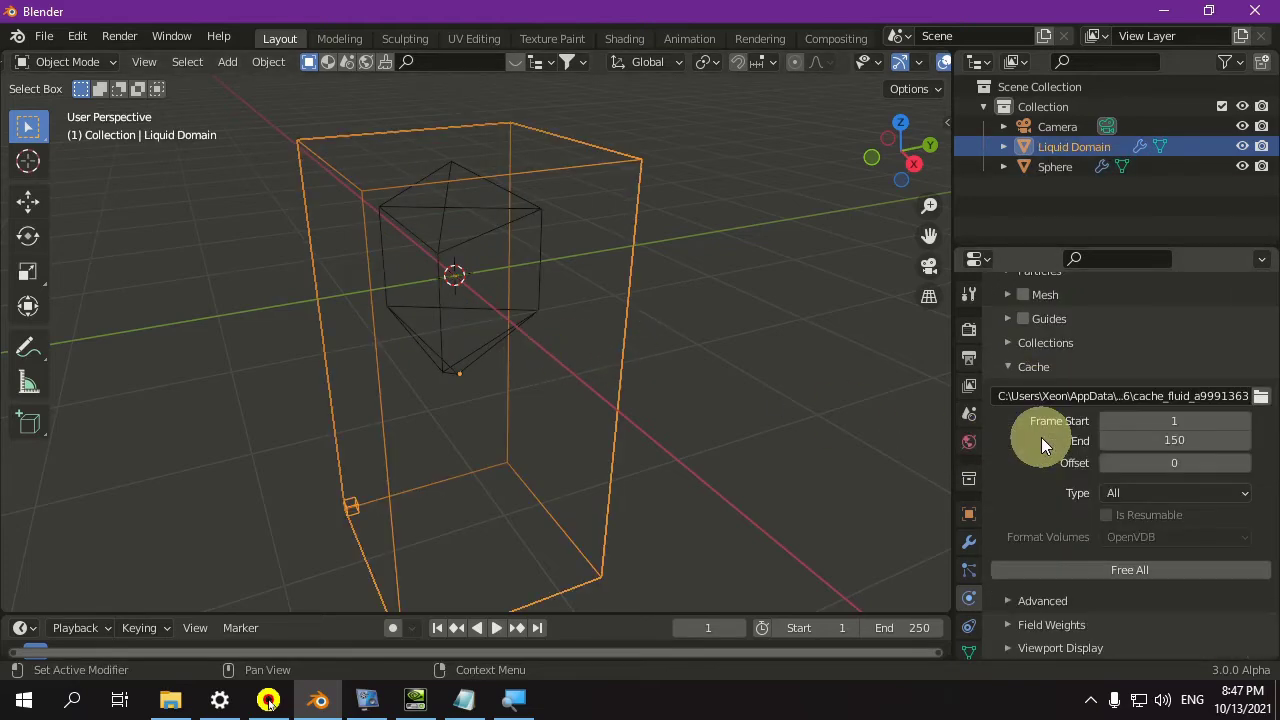
{"action": "left_click", "coordinate": [1101, 571]}
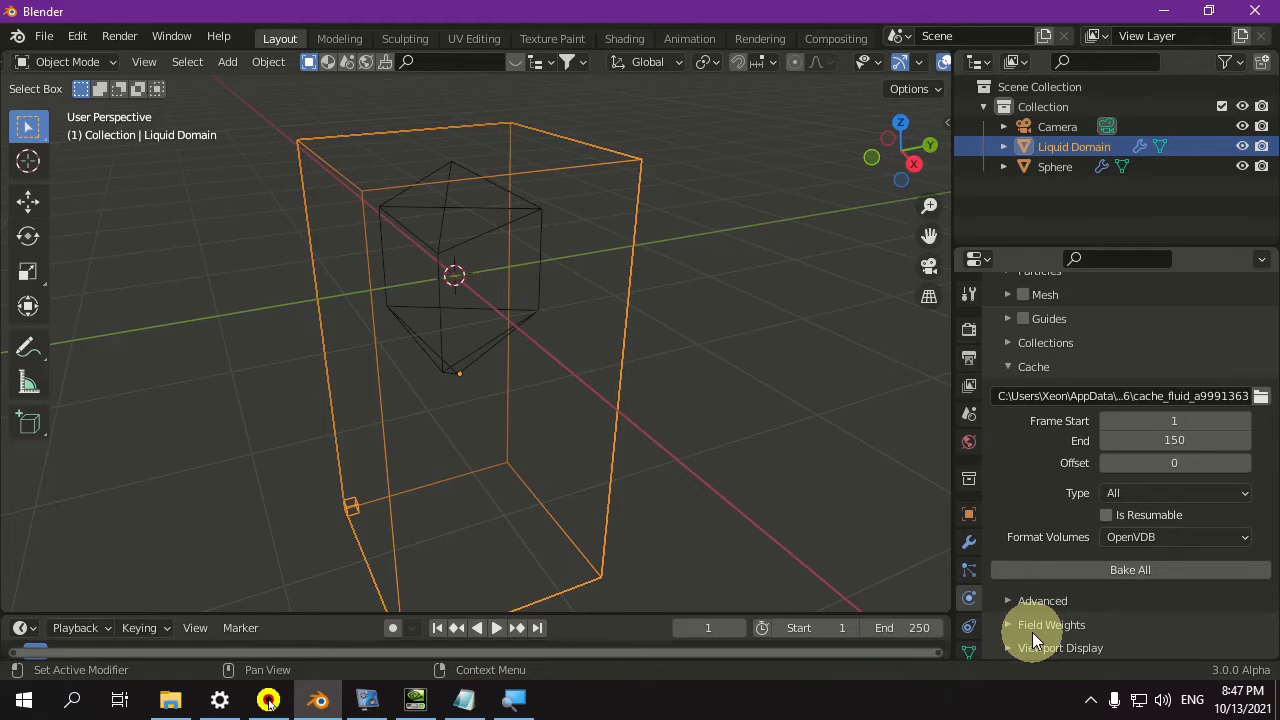
{"action": "left_click", "coordinate": [1076, 573]}
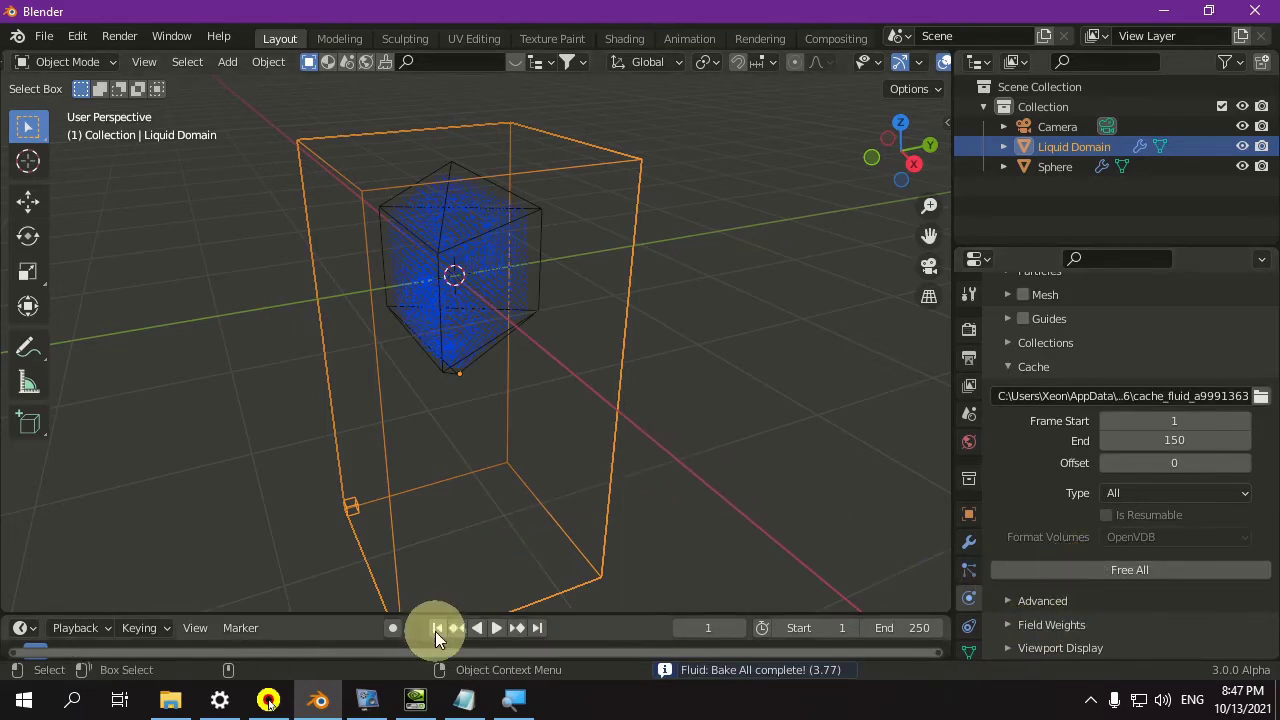
Step: Play the liquid simulation of the enlarged sphere, stop it and return to the first frame
{"action": "key", "text": "space"}
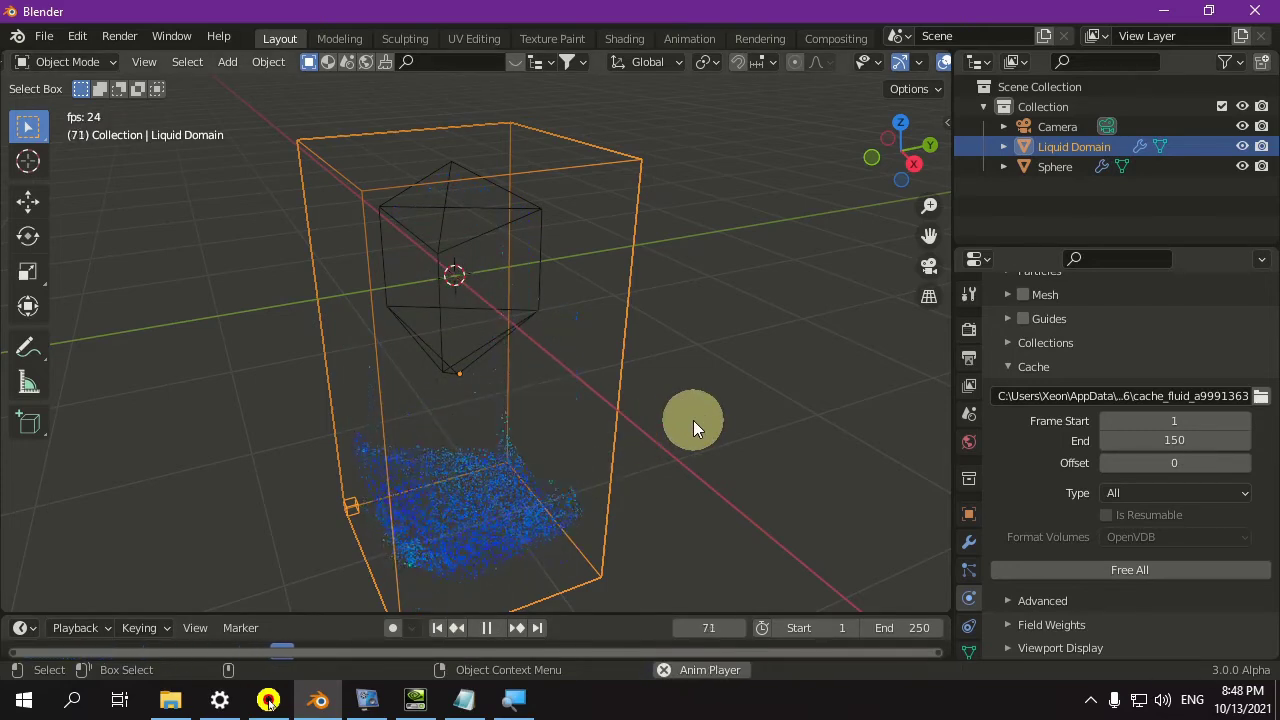
{"action": "key", "text": "space"}
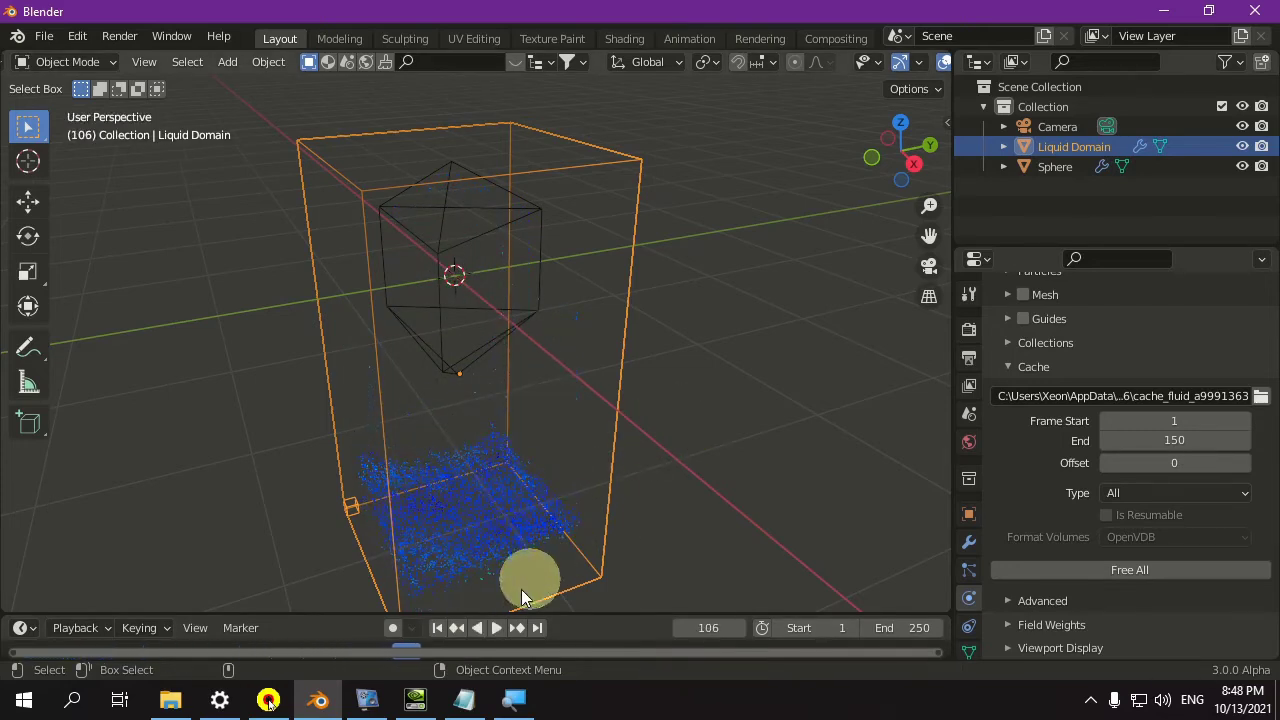
{"action": "left_click", "coordinate": [439, 627]}
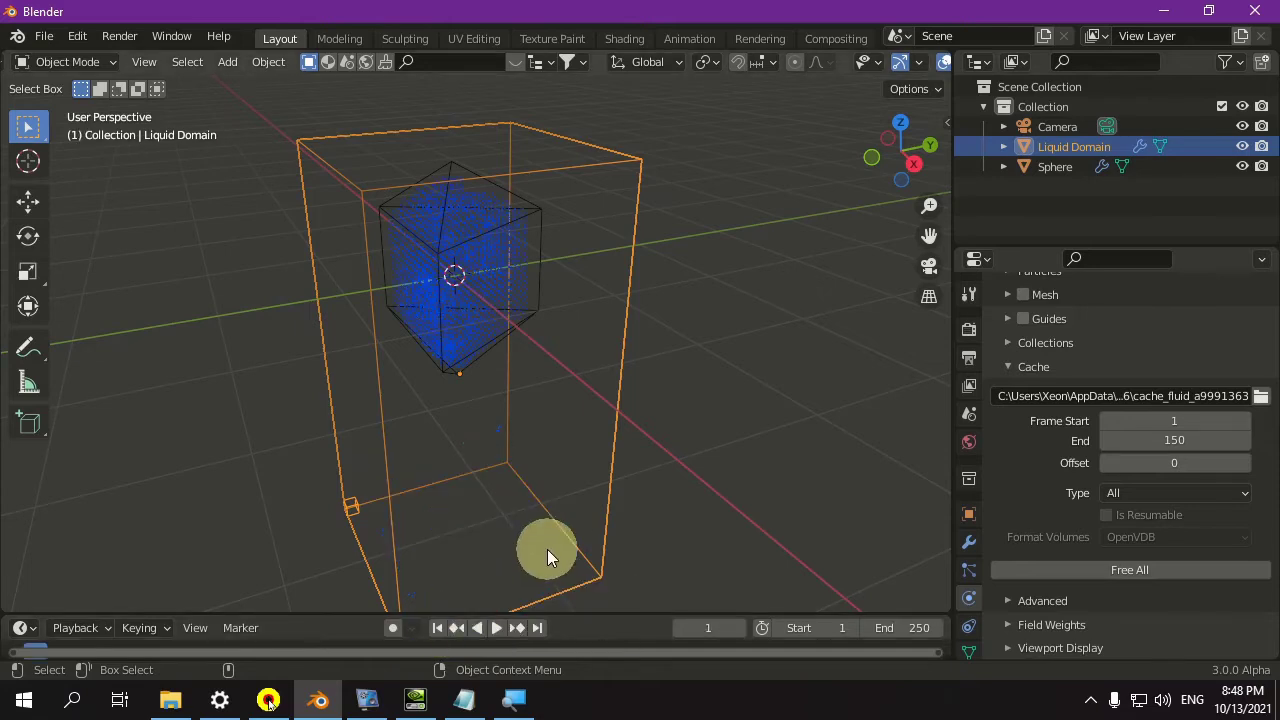
Step: Select the liquid domain and free its baked cache
{"action": "left_click", "coordinate": [524, 316]}
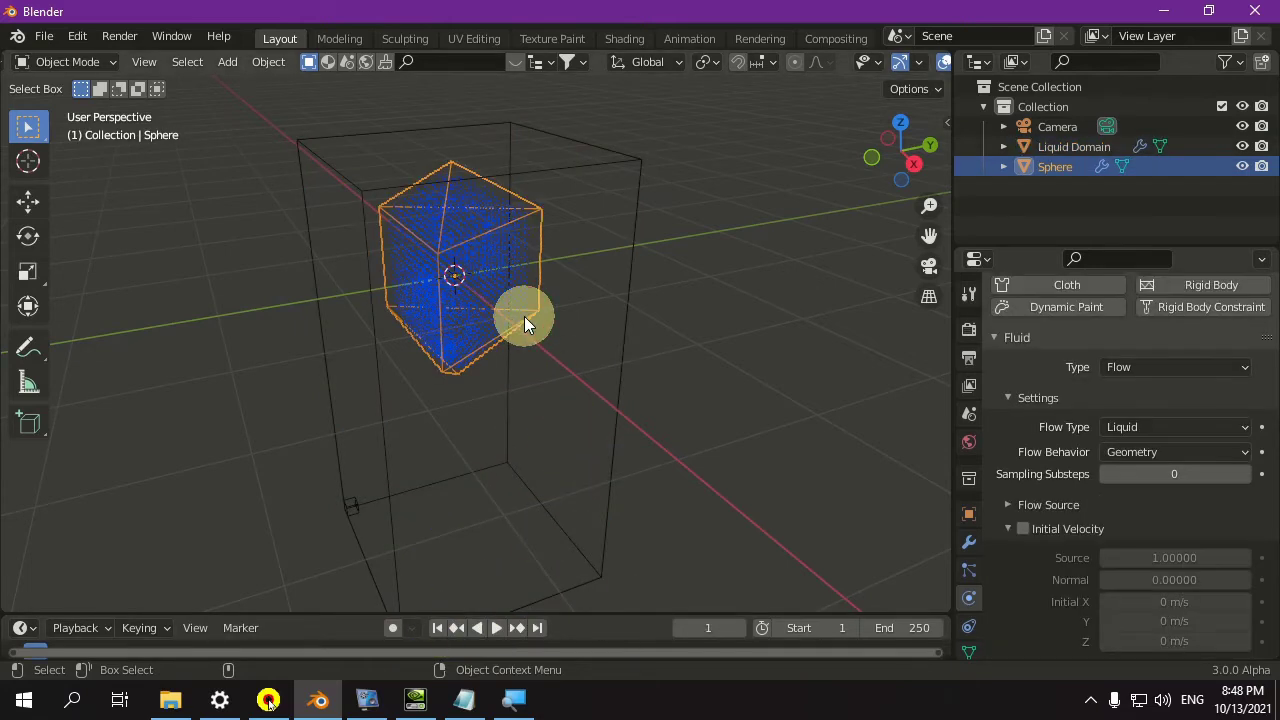
{"action": "left_click", "coordinate": [620, 380]}
{"action": "scroll", "coordinate": [1110, 493], "scroll_direction": "down", "scroll_amount": 4}
{"action": "scroll", "coordinate": [1110, 493], "scroll_direction": "down", "scroll_amount": 10}
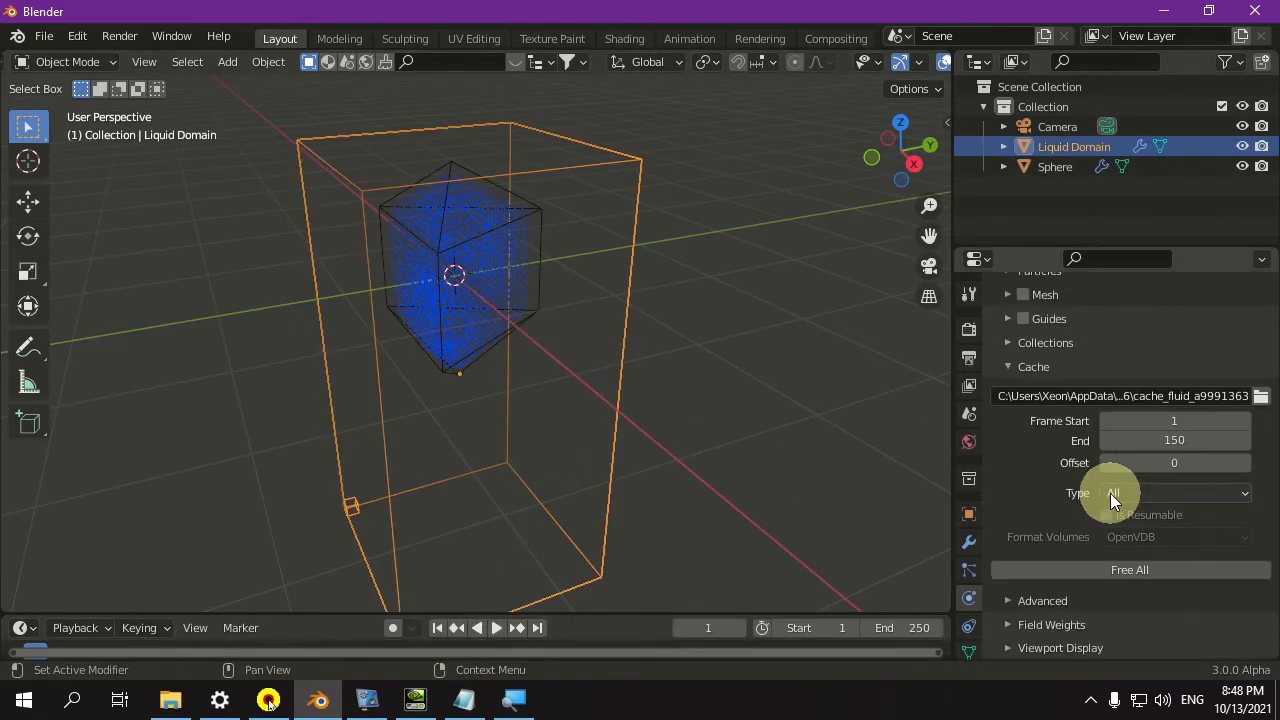
{"action": "left_click", "coordinate": [1096, 567]}
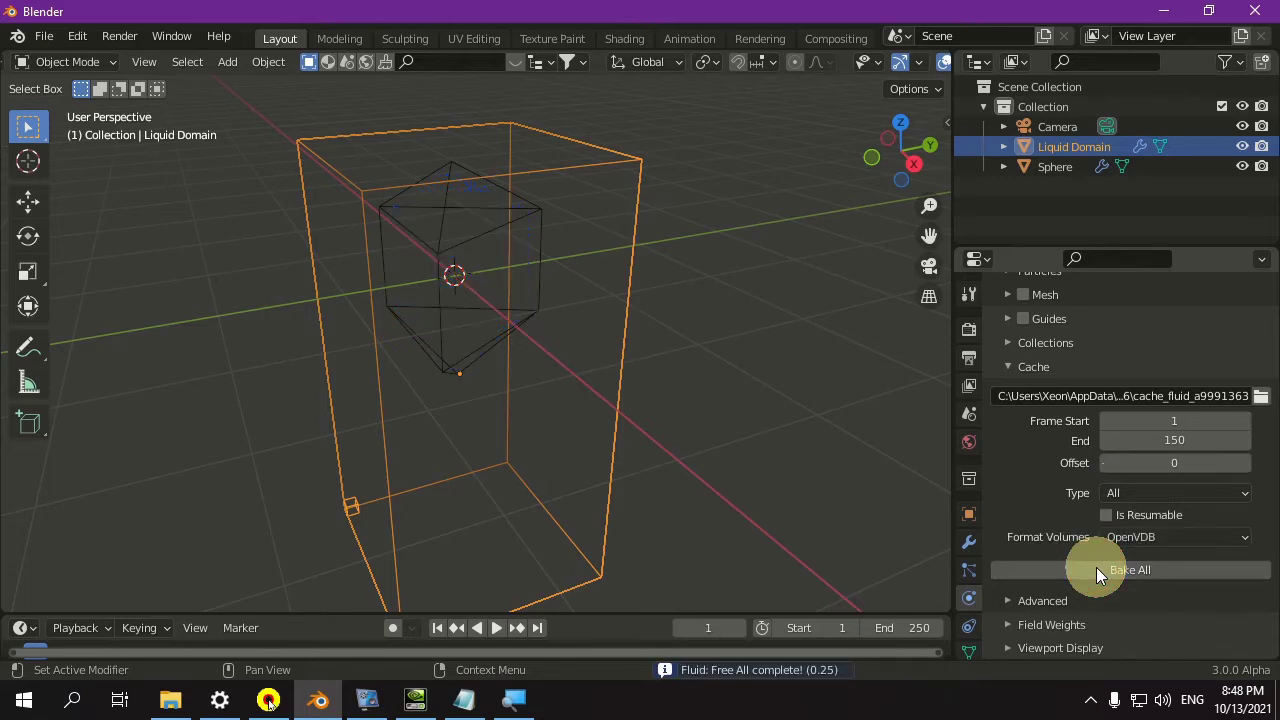
Step: Scale the enlarged sphere down by a factor of 0.1
{"action": "left_click", "coordinate": [440, 305]}
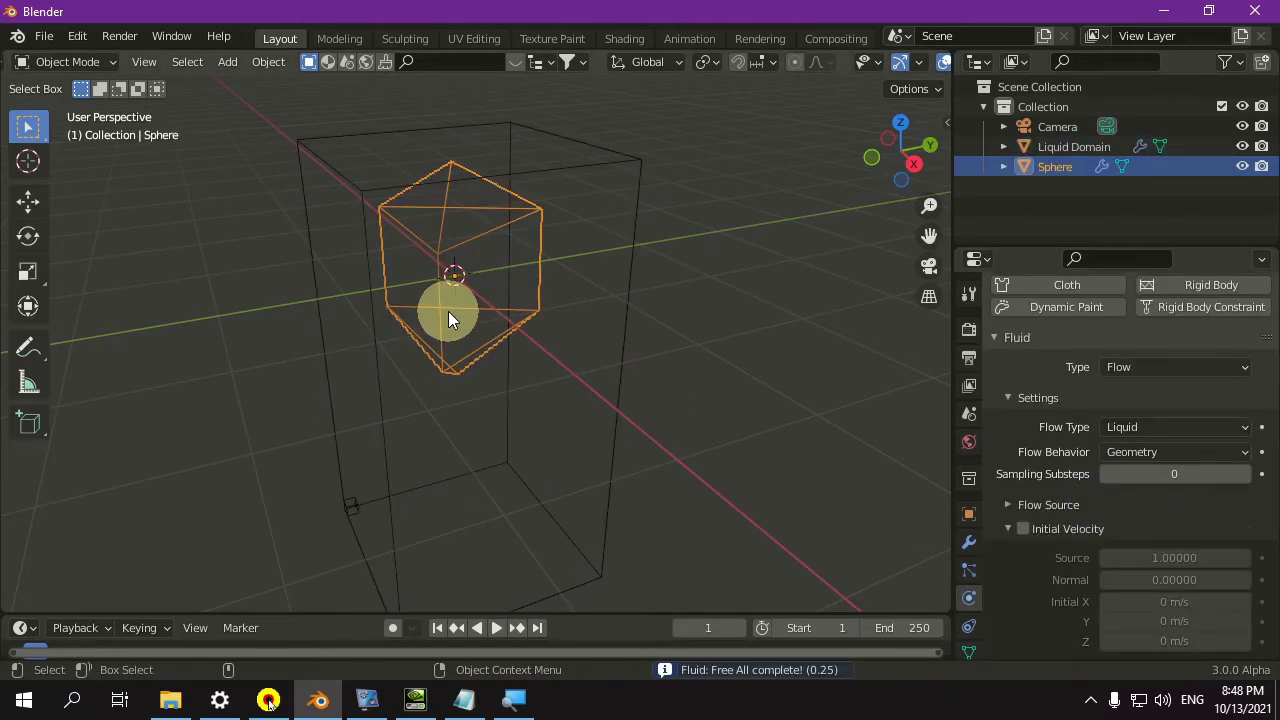
{"action": "key", "text": "s"}
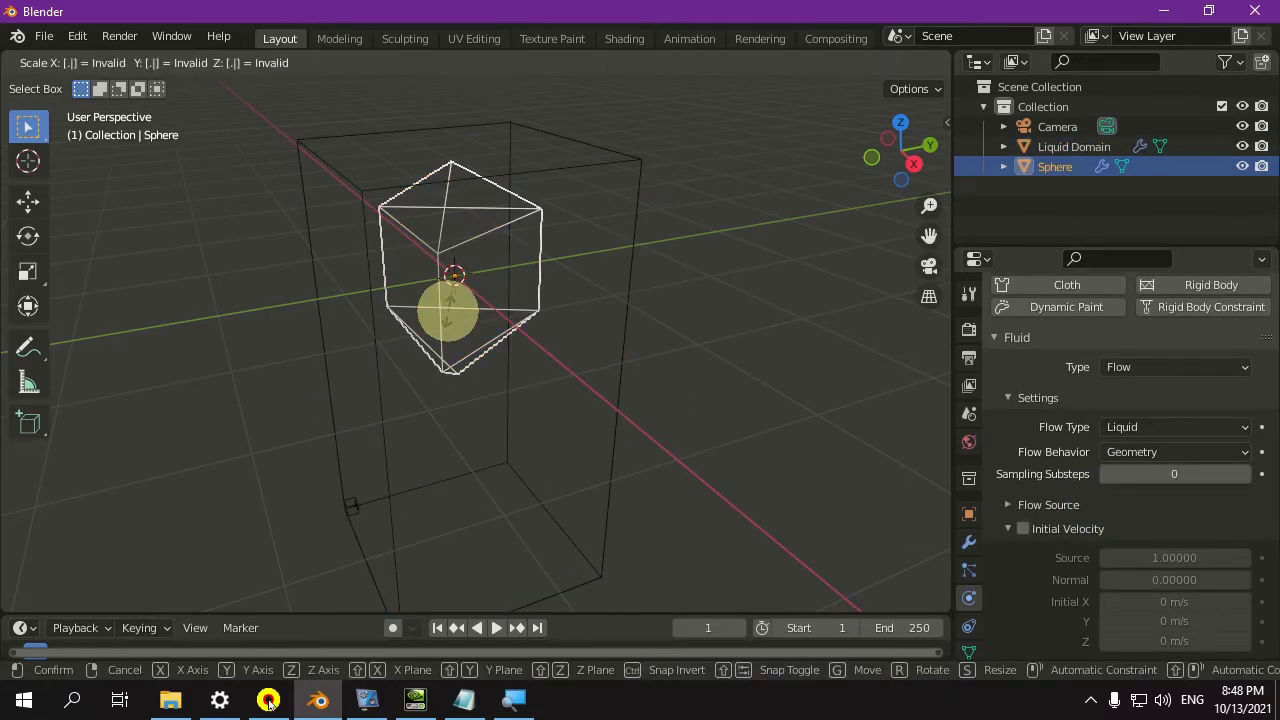
{"action": "type", "text": ".1"}
{"action": "key", "text": "Return"}
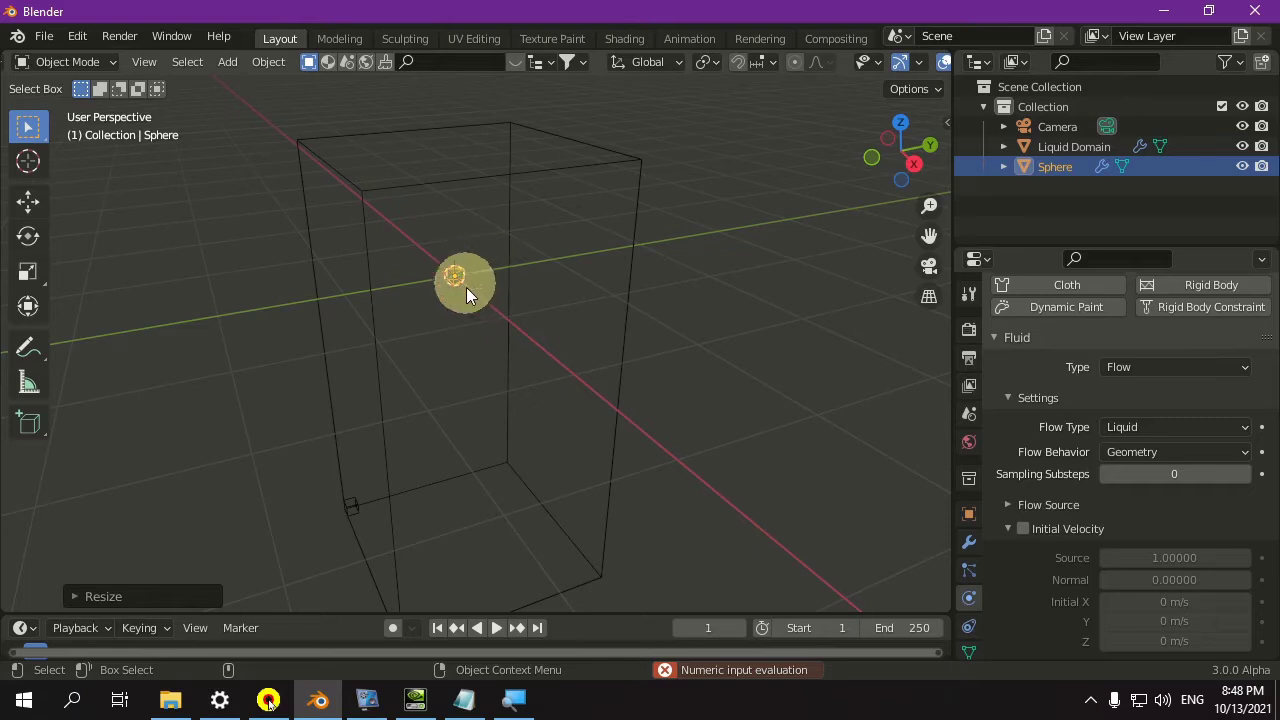
Step: Enable Is Planar in the sphere's flow source settings and bake the whole liquid domain simulation
{"action": "left_click", "coordinate": [1049, 505]}
{"action": "scroll", "coordinate": [1059, 511], "scroll_direction": "down", "scroll_amount": 2}
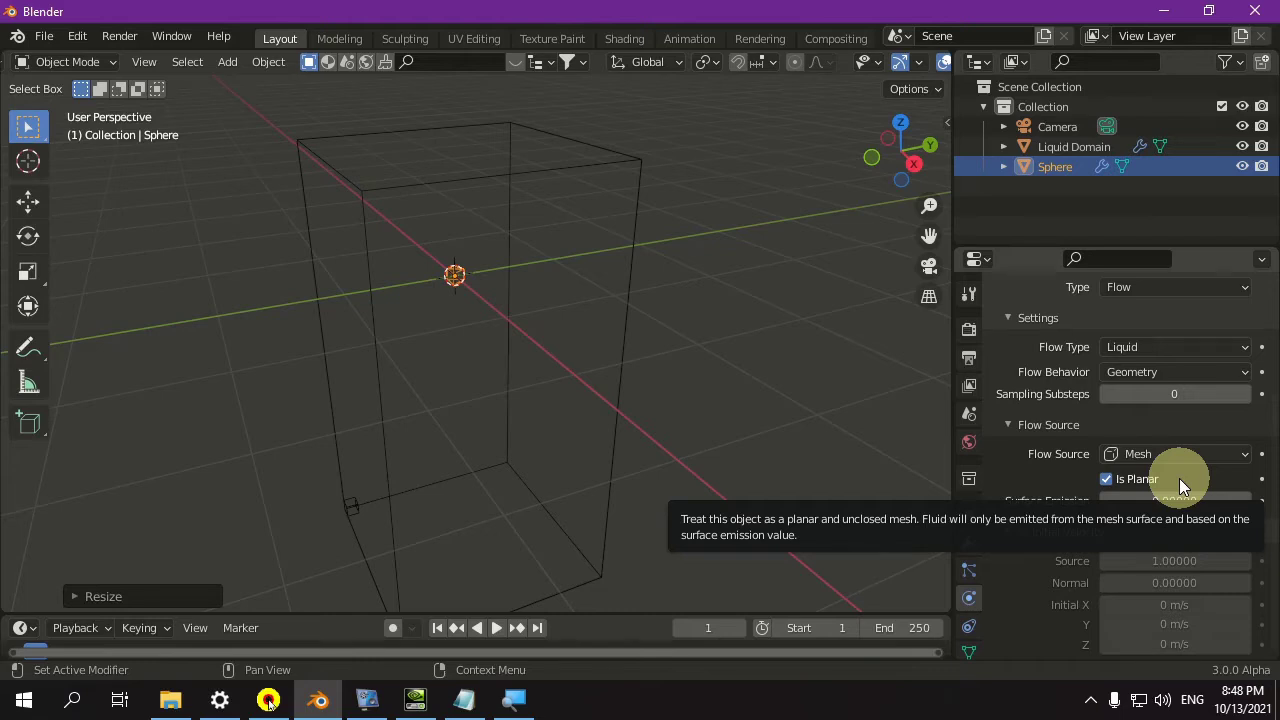
{"action": "left_click", "coordinate": [621, 373]}
{"action": "scroll", "coordinate": [1057, 471], "scroll_direction": "down", "scroll_amount": 15}
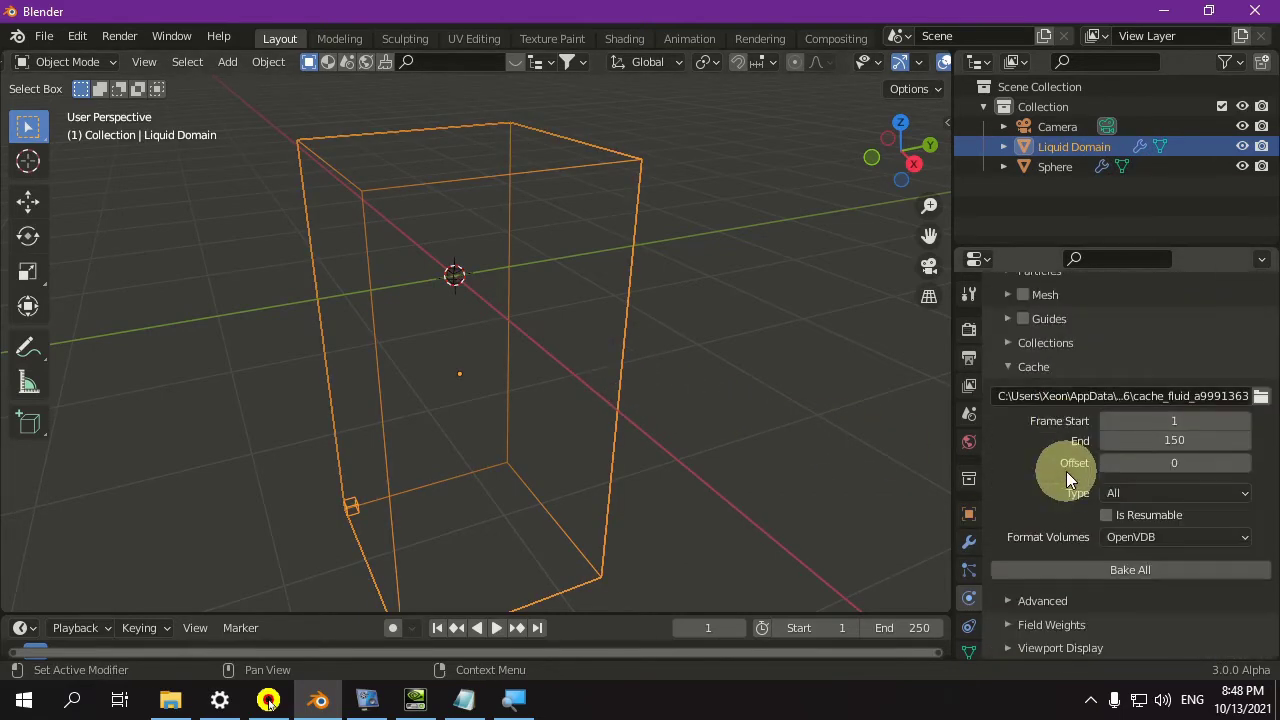
{"action": "left_click", "coordinate": [1085, 569]}
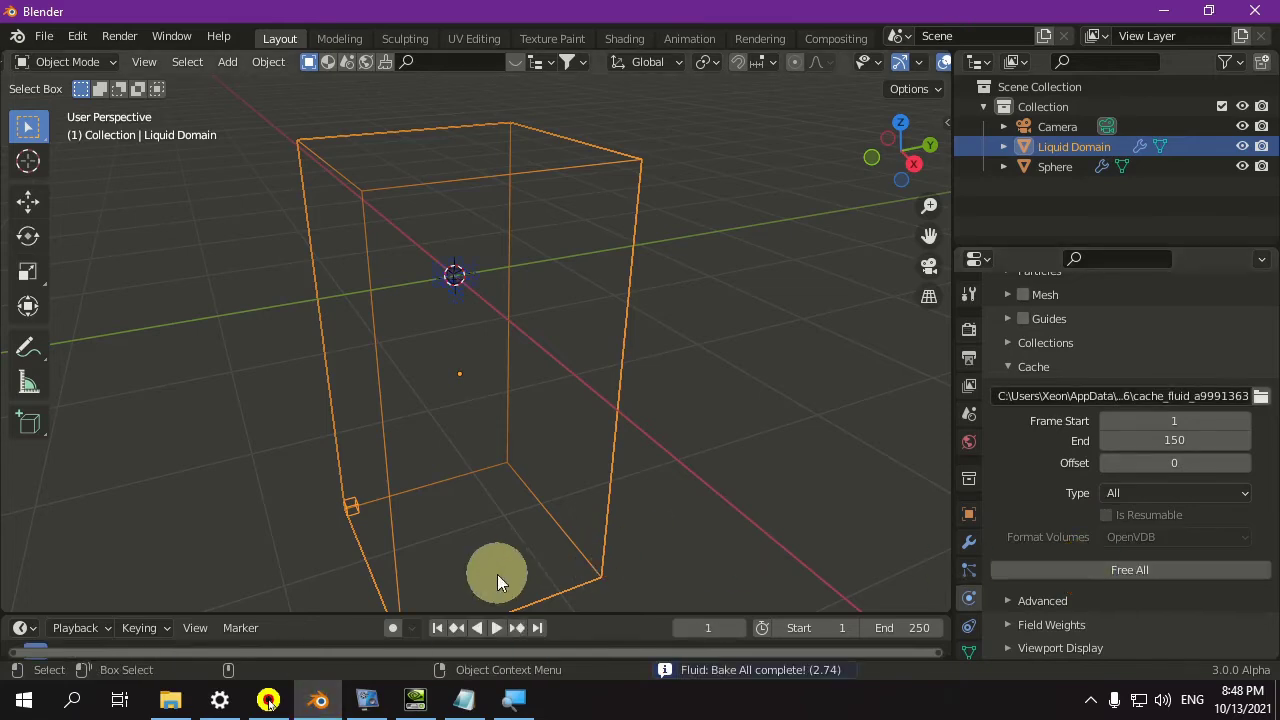
Step: Play the planar-flow simulation twice from the start and examine the particles at the bottom of the domain
{"action": "left_click", "coordinate": [496, 627]}
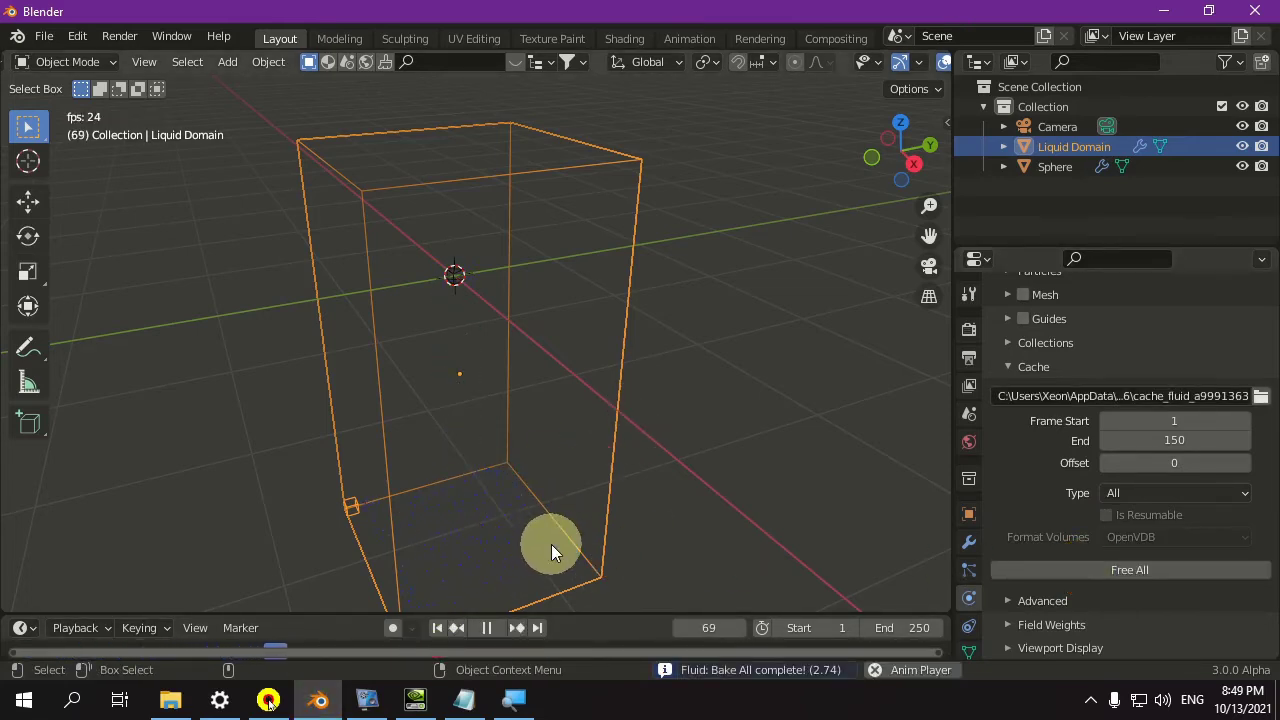
{"action": "scroll", "coordinate": [551, 544], "scroll_direction": "up", "scroll_amount": 2}
{"action": "middle_click_drag", "start_coordinate": [551, 544], "coordinate": [577, 427], "text": "shift"}
{"action": "scroll", "coordinate": [577, 428], "scroll_direction": "up", "scroll_amount": 2}
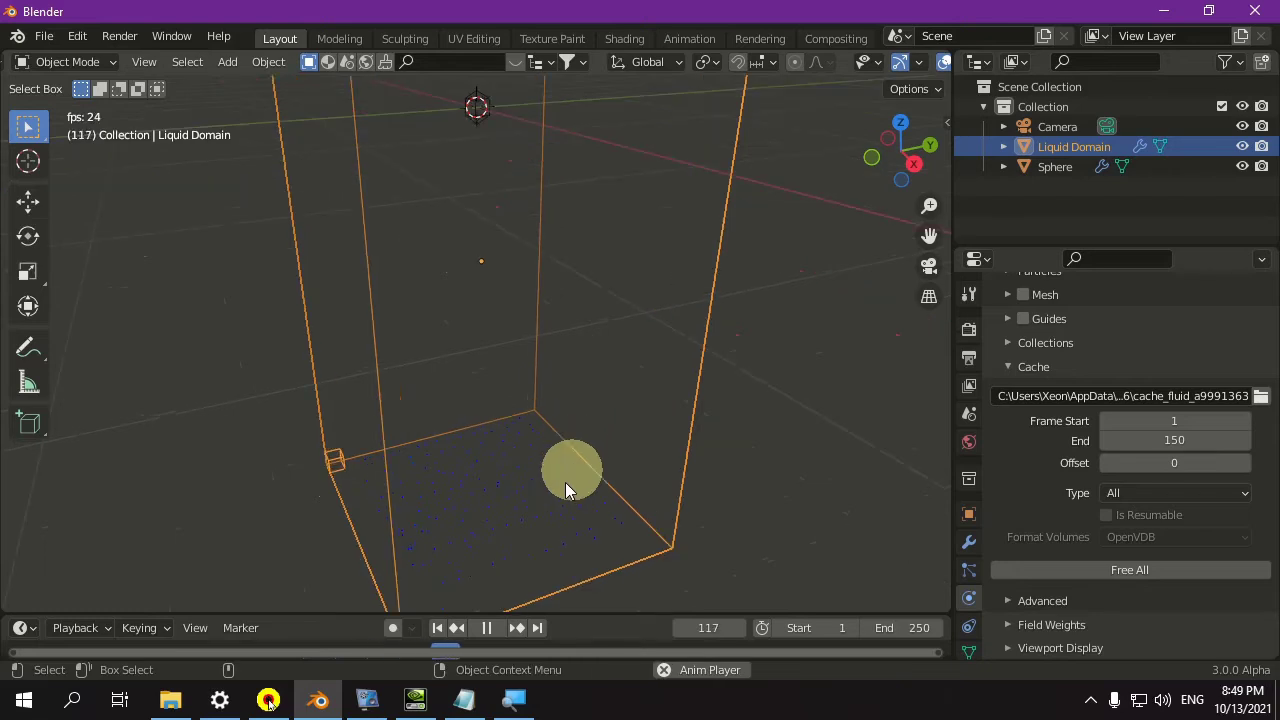
{"action": "left_click", "coordinate": [486, 627]}
{"action": "left_click", "coordinate": [437, 627]}
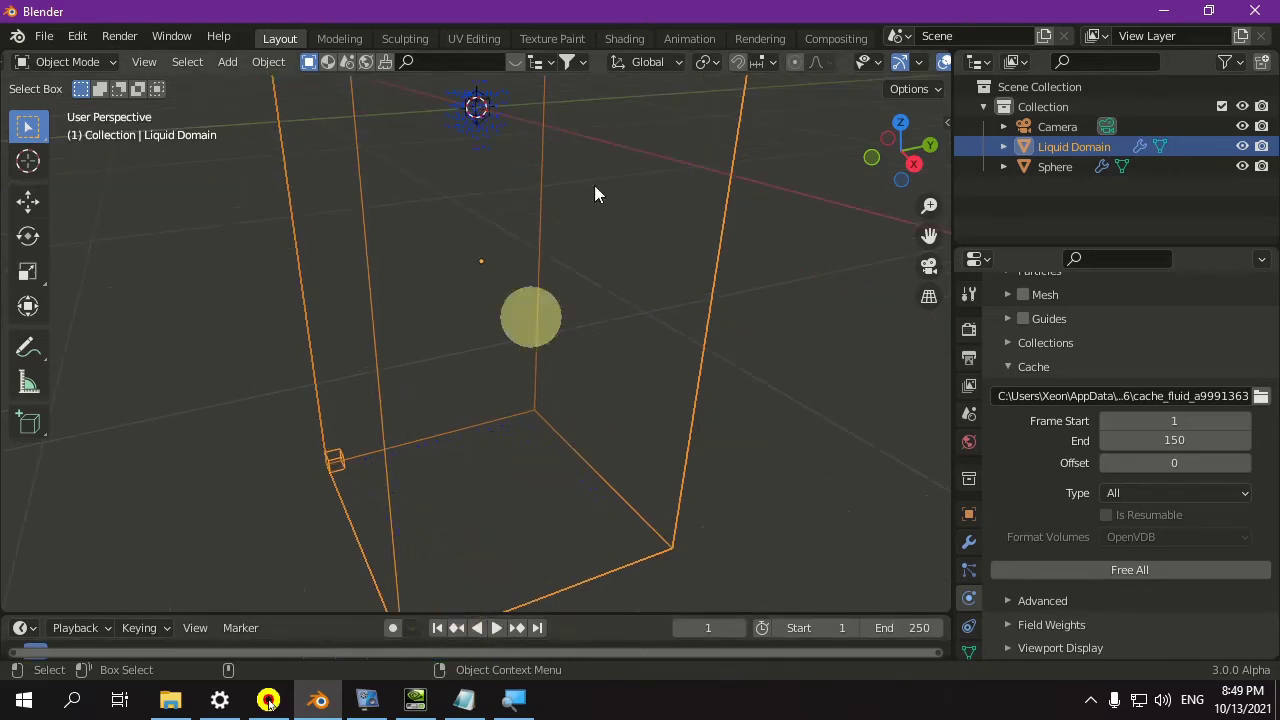
{"action": "key", "text": "space"}
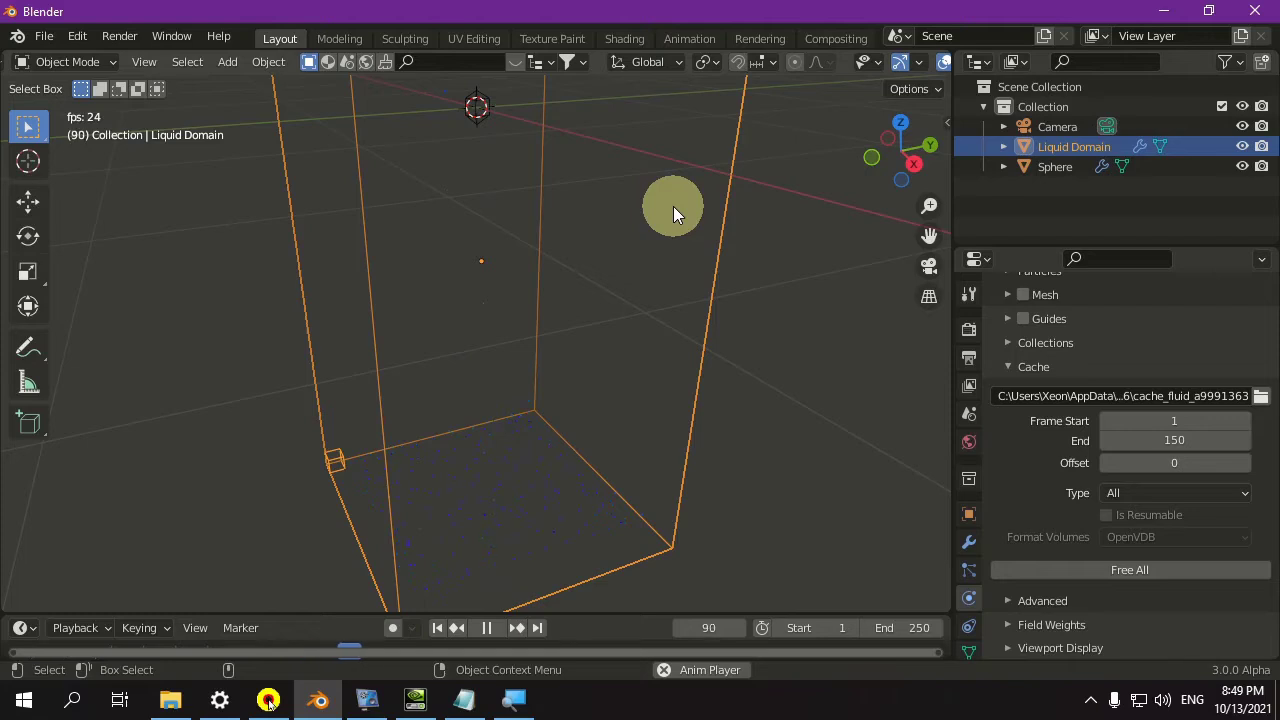
{"action": "key", "text": "space"}
Step: Free the baked cache and shorten the liquid domain by moving its bottom face up along Z in face selection of Edit Mode
{"action": "scroll", "coordinate": [673, 206], "scroll_direction": "down", "scroll_amount": 6}
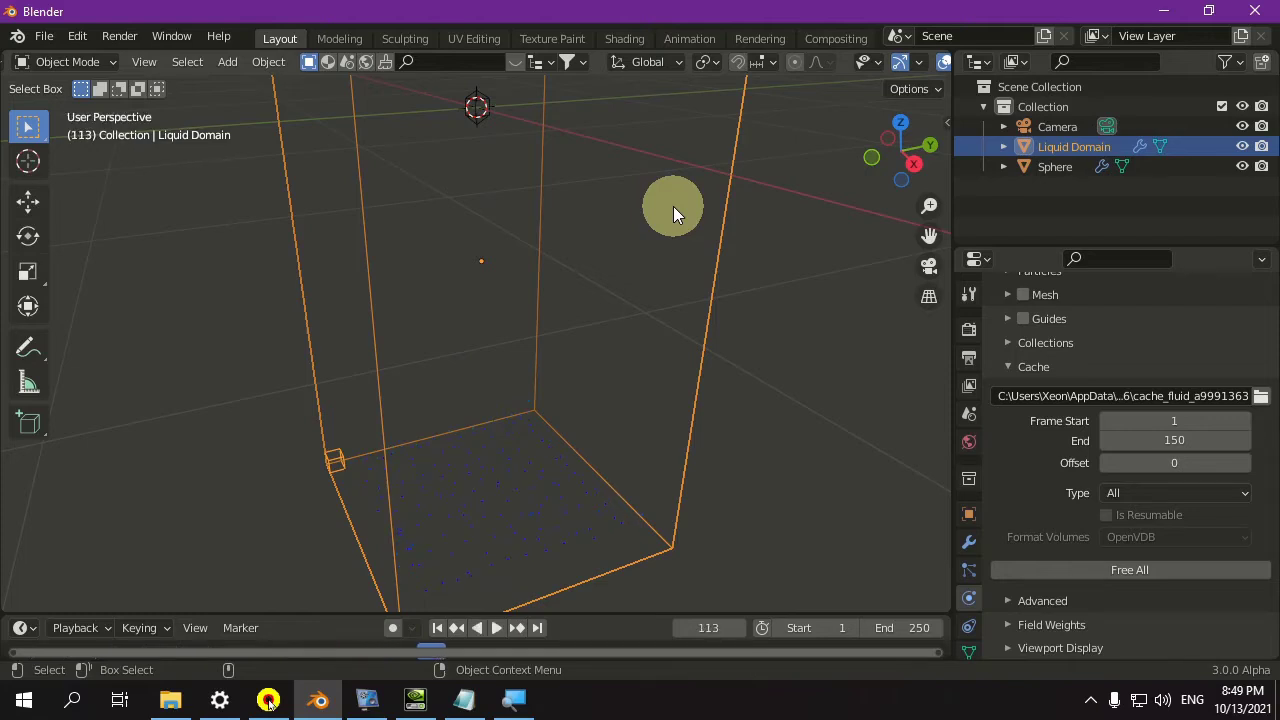
{"action": "left_click", "coordinate": [1128, 572]}
{"action": "key", "text": "Tab"}
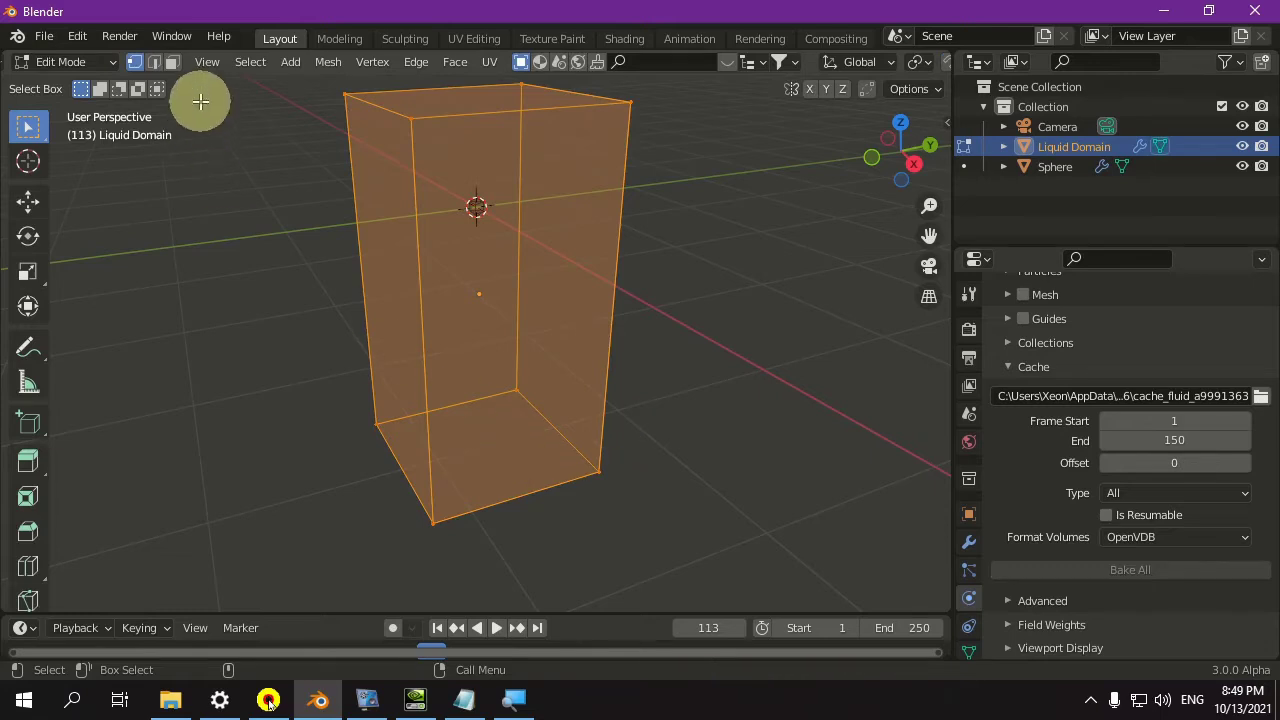
{"action": "left_click", "coordinate": [170, 62]}
{"action": "left_click", "coordinate": [471, 445]}
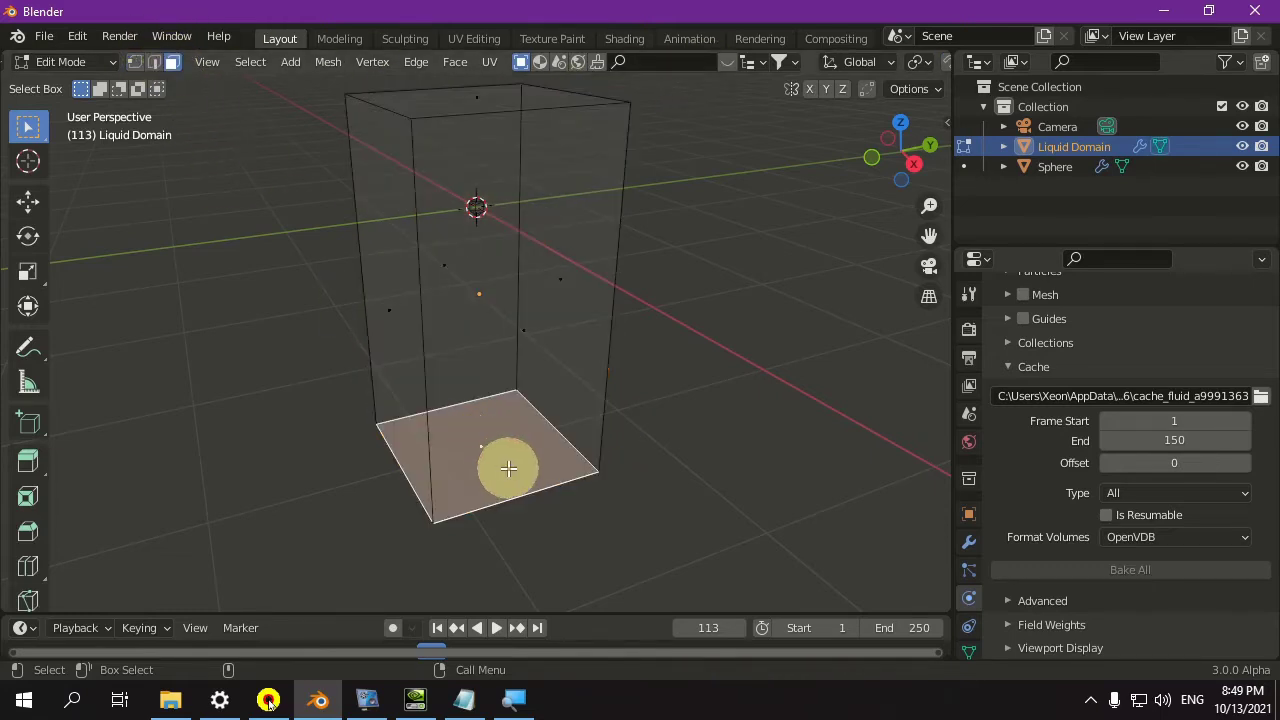
{"action": "key", "text": "g"}
{"action": "key", "text": "z"}
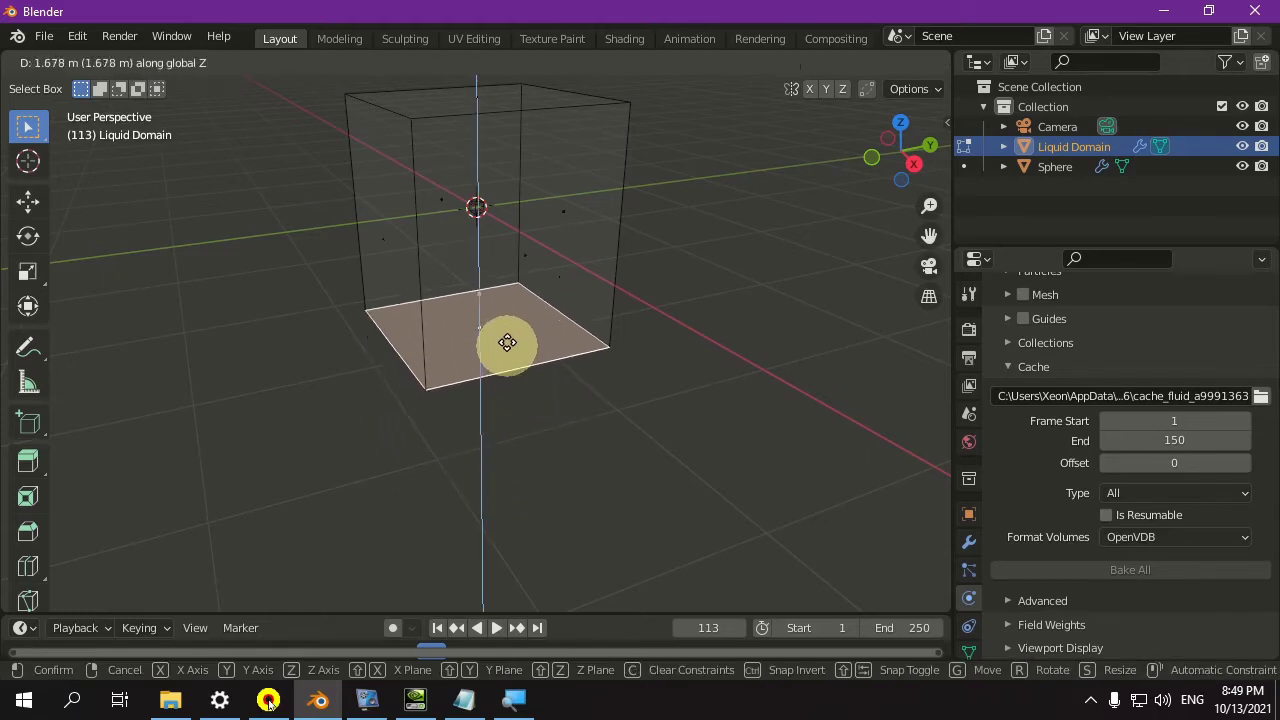
{"action": "left_click", "coordinate": [505, 303]}
{"action": "middle_click_drag", "start_coordinate": [700, 237], "coordinate": [663, 300]}
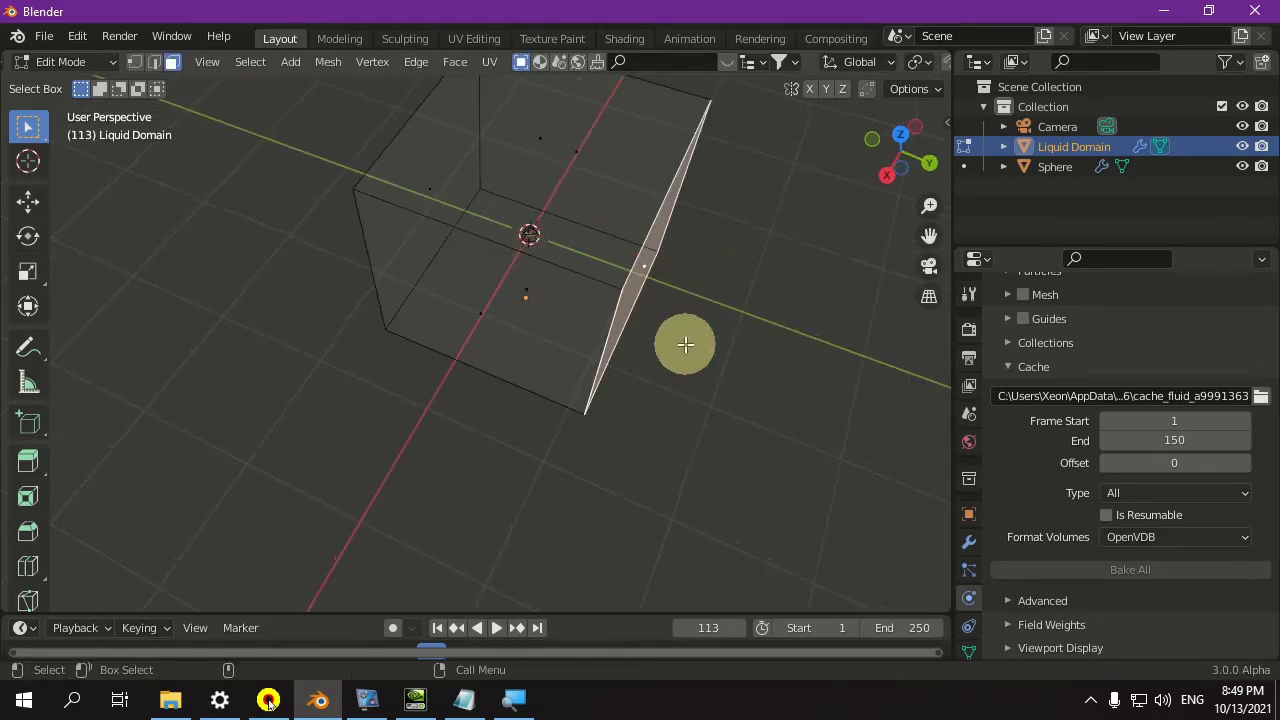
Step: Lengthen the liquid domain by moving its selected side face about 2.2 m along positive Y, and return to Object Mode
{"action": "key", "text": "g"}
{"action": "key", "text": "y"}
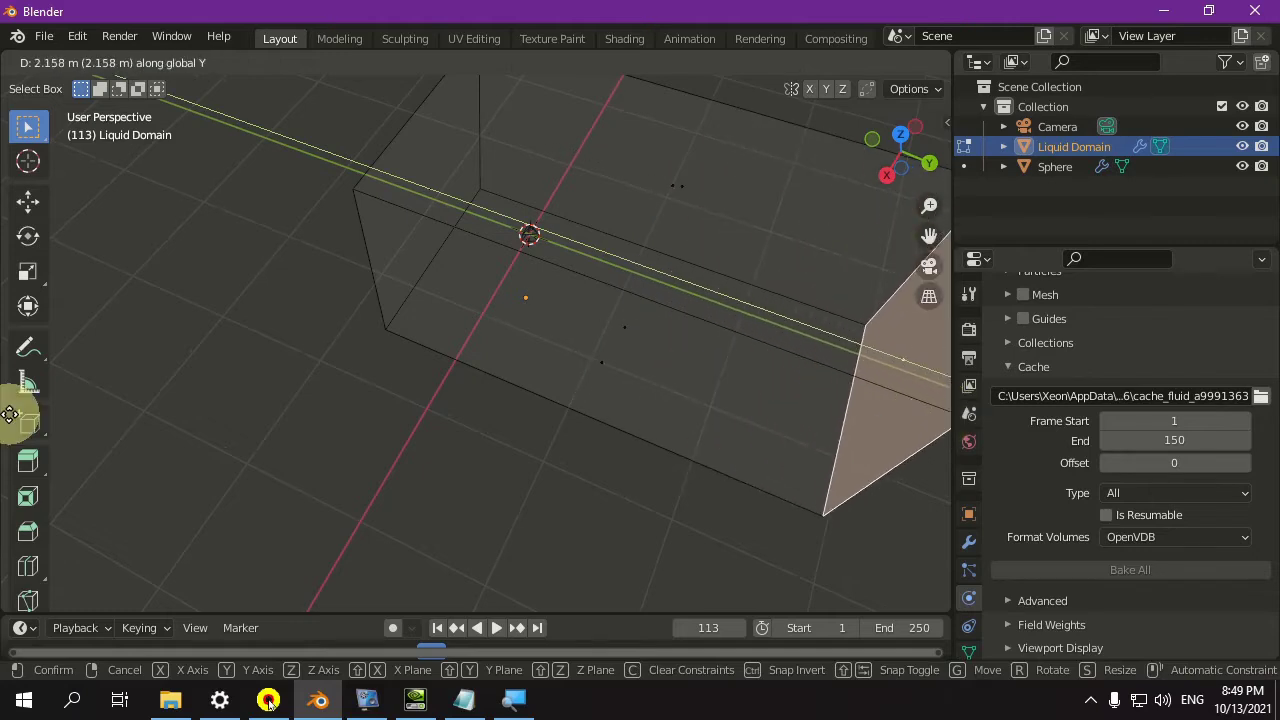
{"action": "left_click", "coordinate": [14, 412]}
{"action": "middle_click_drag", "start_coordinate": [416, 389], "coordinate": [583, 318]}
{"action": "key", "text": "Tab"}
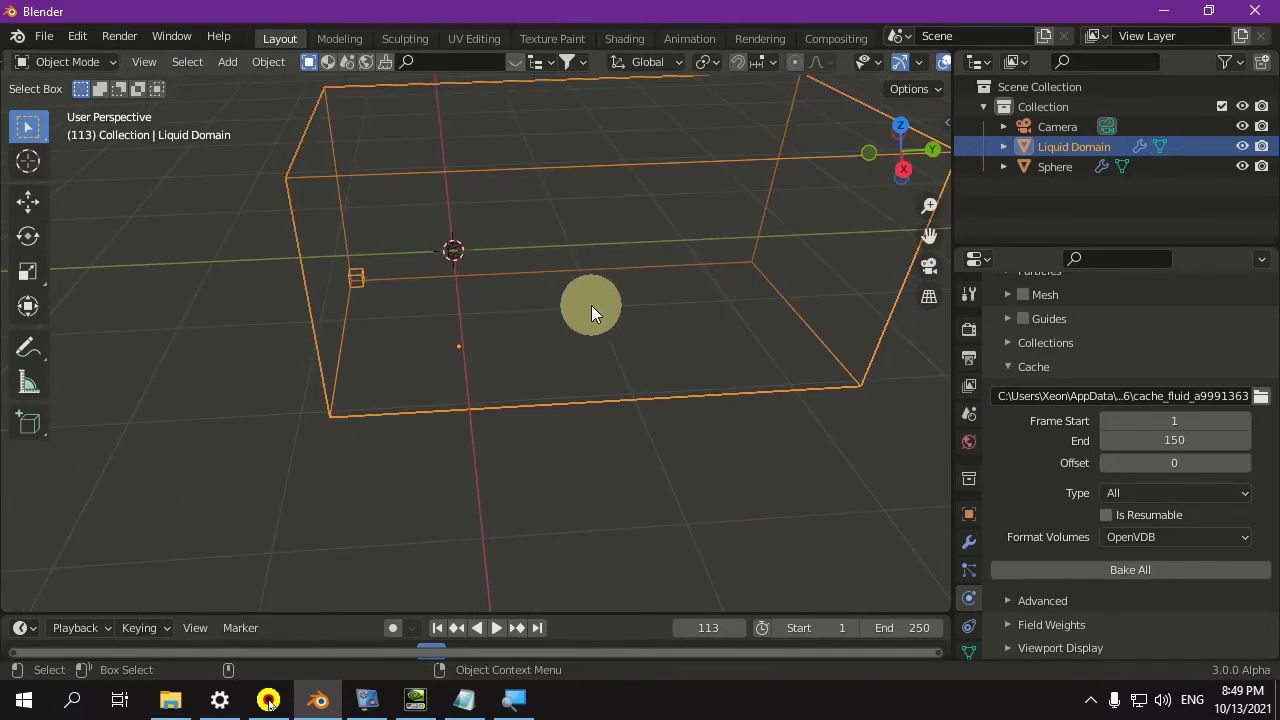
Step: Lower the whole liquid domain slightly along Z, keeping the small sphere inside it near the top
{"action": "key", "text": "g"}
{"action": "key", "text": "z"}
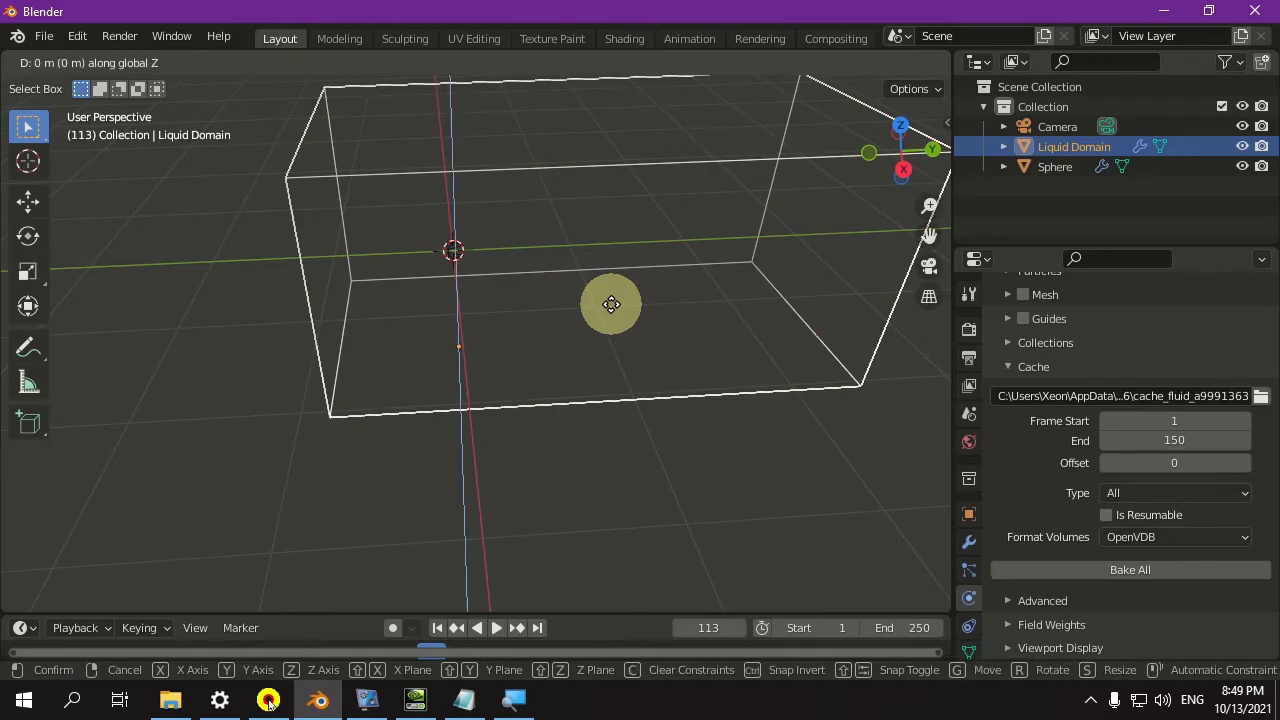
{"action": "left_click", "coordinate": [595, 336]}
{"action": "middle_click_drag", "start_coordinate": [531, 343], "coordinate": [525, 287]}
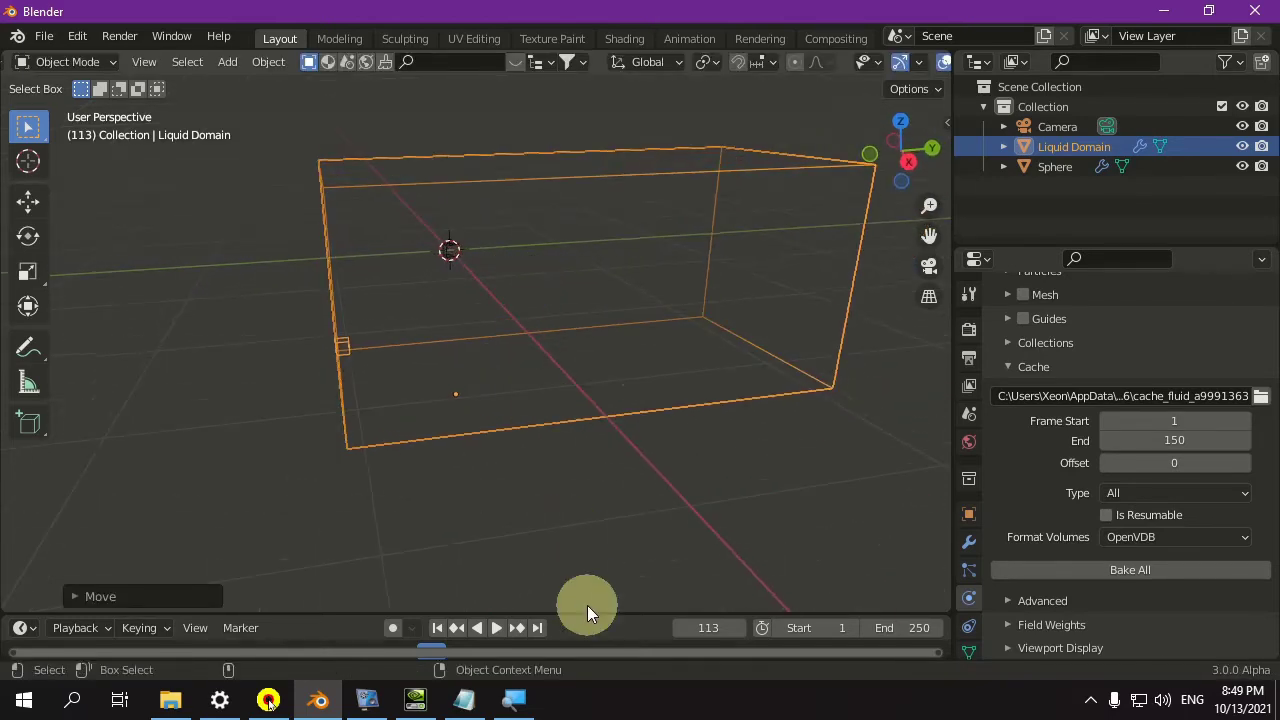
Step: Enlarge the timeline and keyframe the sphere's location at the origin on frame 1
{"action": "left_click", "coordinate": [437, 627]}
{"action": "left_click_drag", "start_coordinate": [608, 618], "coordinate": [610, 490]}
{"action": "middle_click_drag", "start_coordinate": [606, 391], "coordinate": [506, 262]}
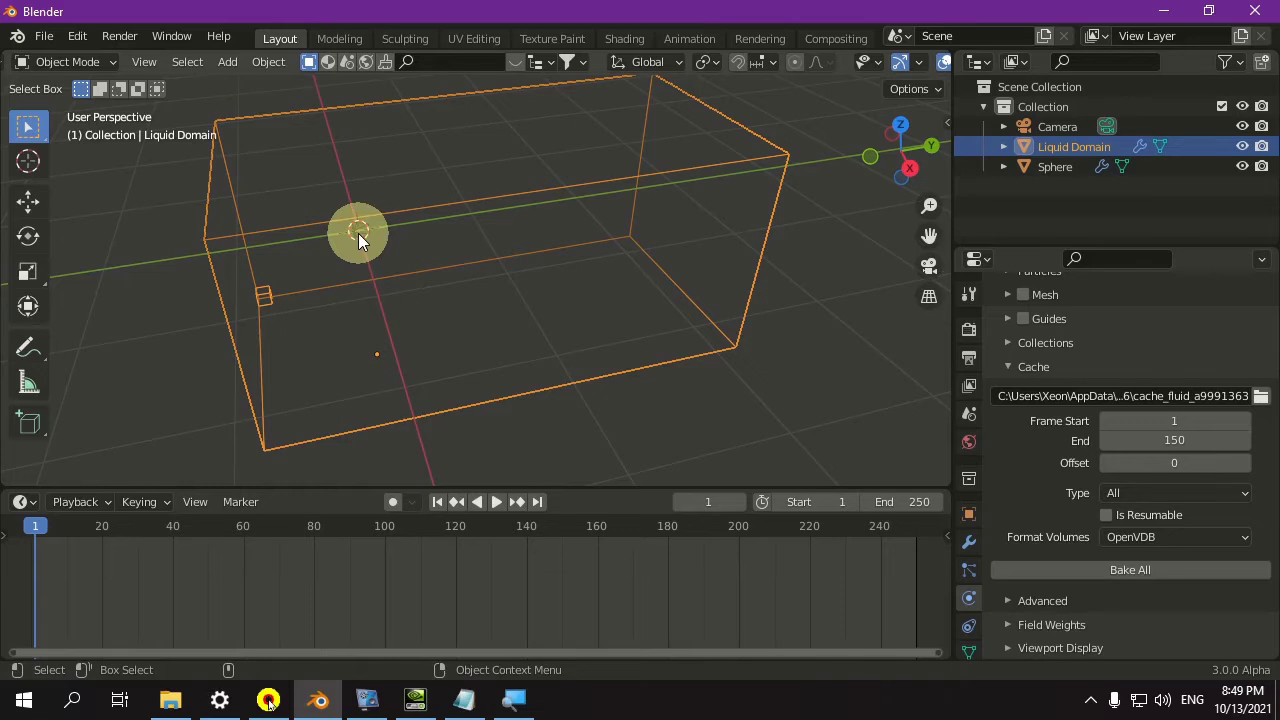
{"action": "left_click", "coordinate": [358, 233]}
{"action": "key", "text": "n"}
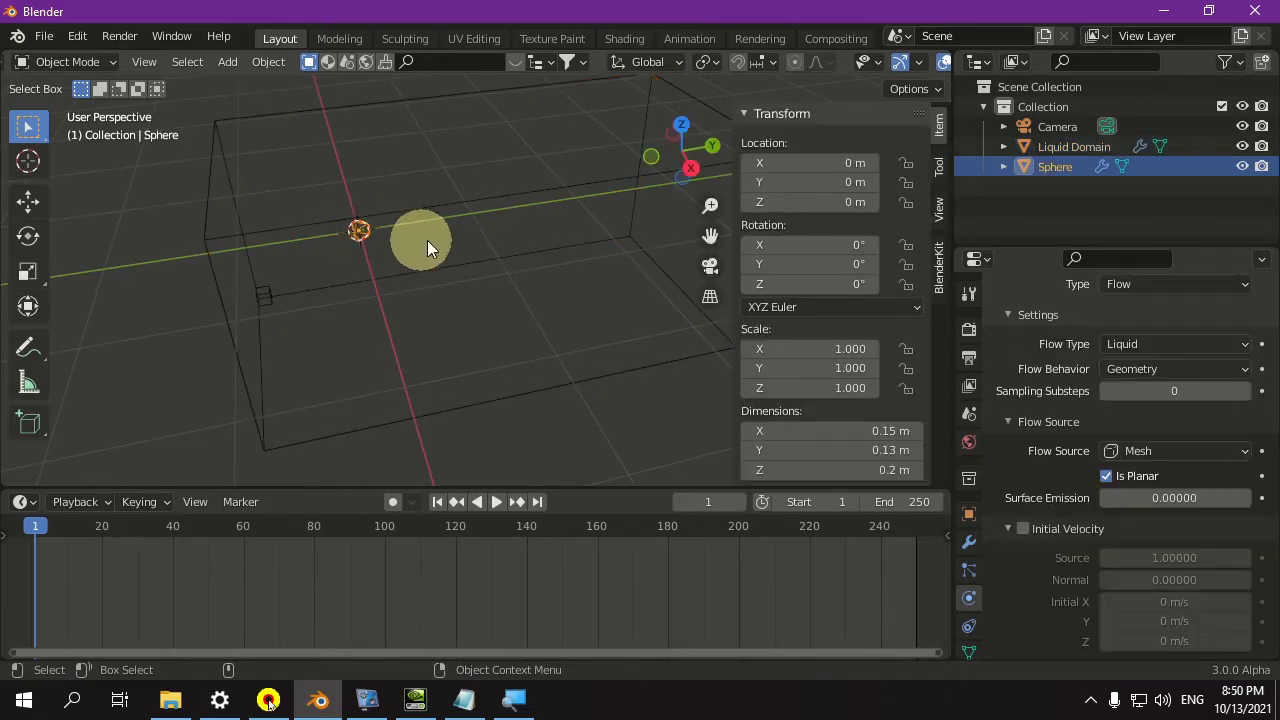
{"action": "key", "text": "i"}
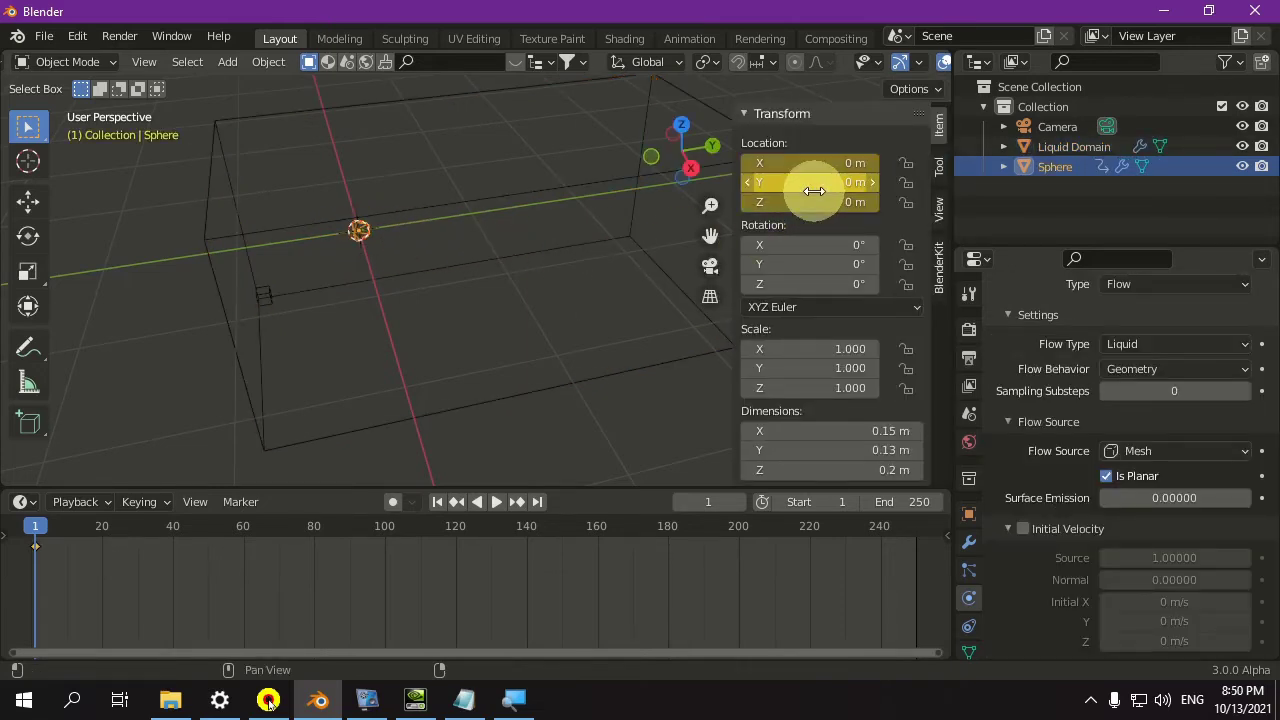
Step: Keyframe the sphere's location with Y at 2.65 m on frame 41 and hold the same position with a keyframe on frame 46
{"action": "left_click", "coordinate": [175, 528]}
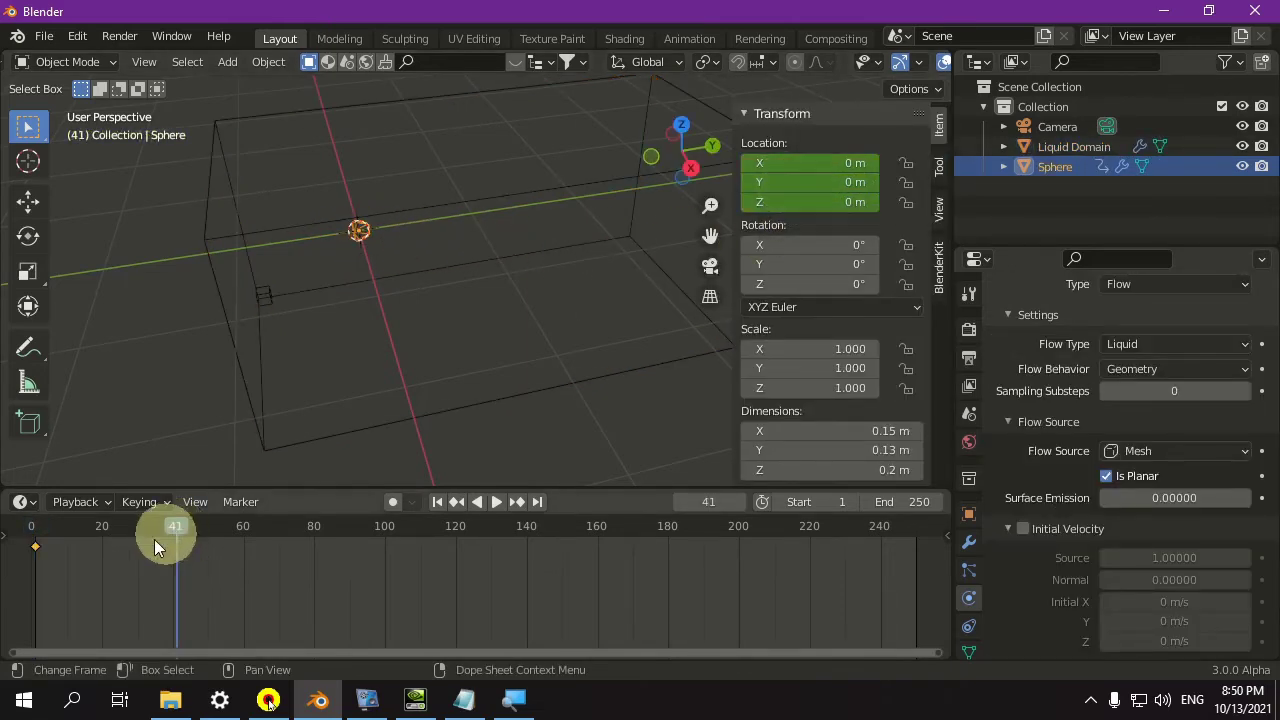
{"action": "mouse_move", "coordinate": [806, 182]}
{"action": "left_mouse_down"}
{"action": "mouse_move", "coordinate": [1066, 171]}
{"action": "mouse_move", "coordinate": [803, 188]}
{"action": "left_mouse_up"}
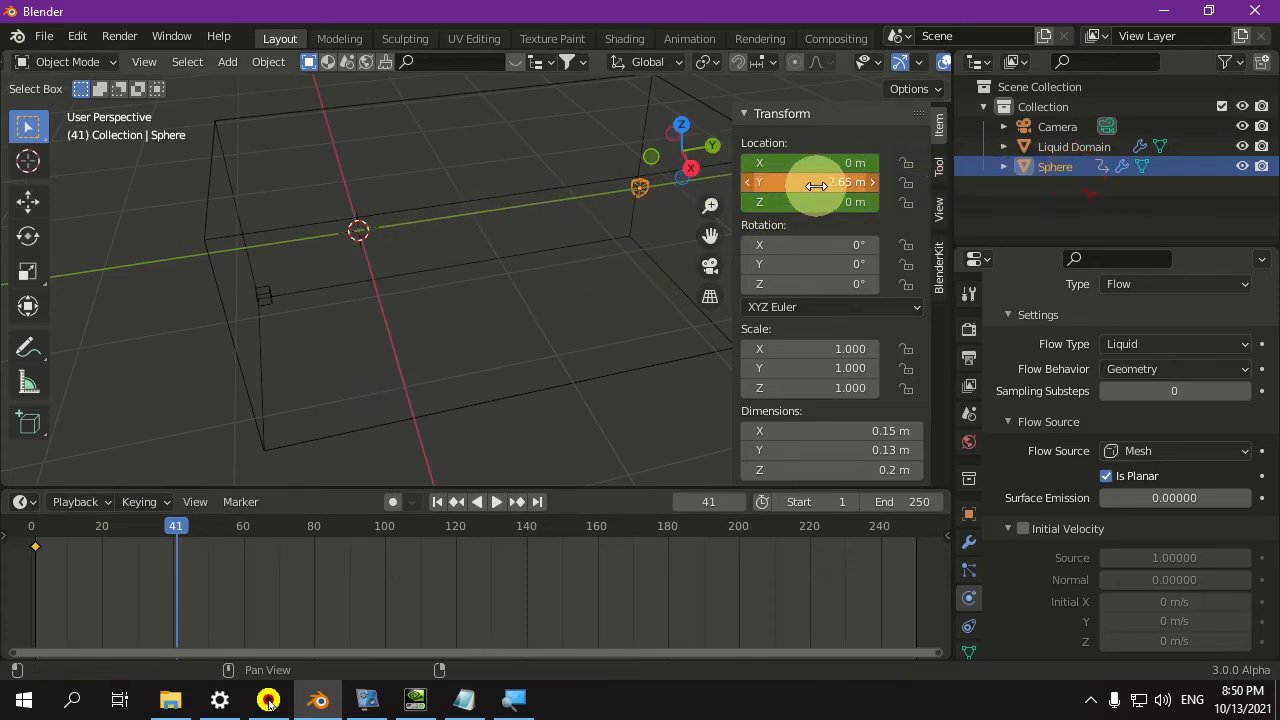
{"action": "key", "text": "i"}
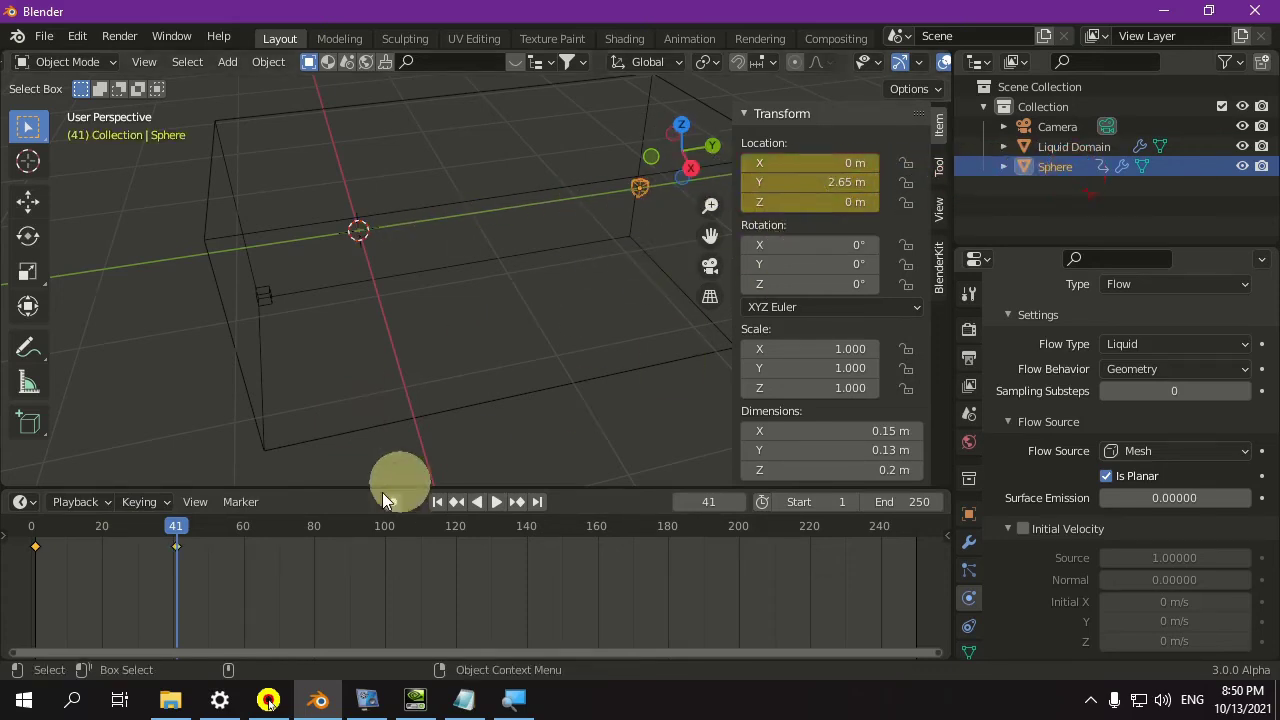
{"action": "left_click_drag", "start_coordinate": [196, 530], "coordinate": [211, 532]}
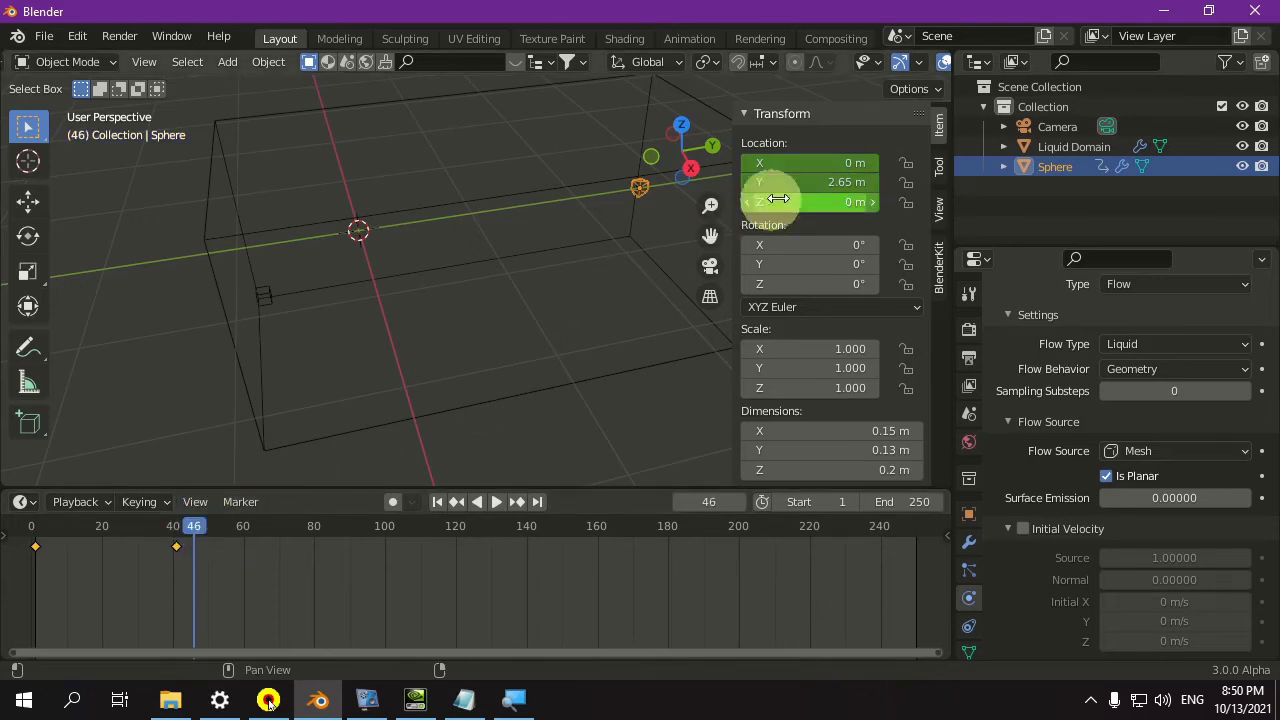
{"action": "key", "text": "i"}
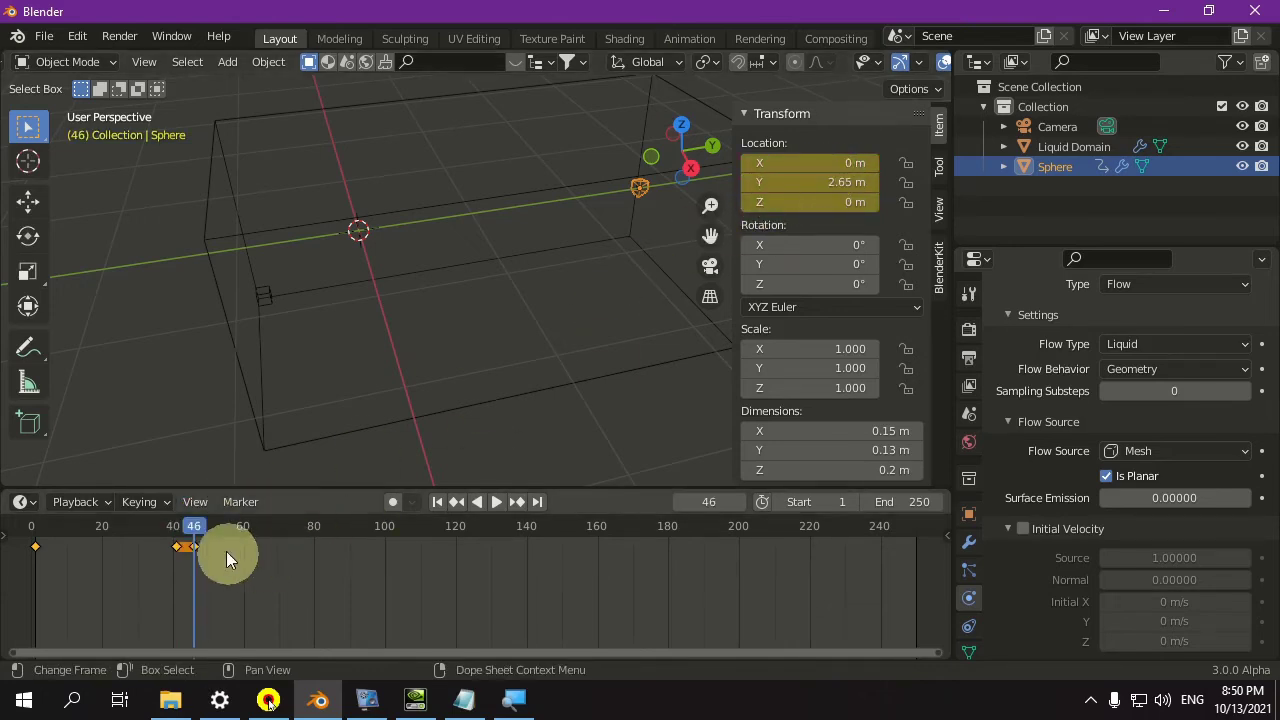
Step: Keyframe the sphere's location on frame 80 with Y at -0.47 m
{"action": "left_click", "coordinate": [312, 531]}
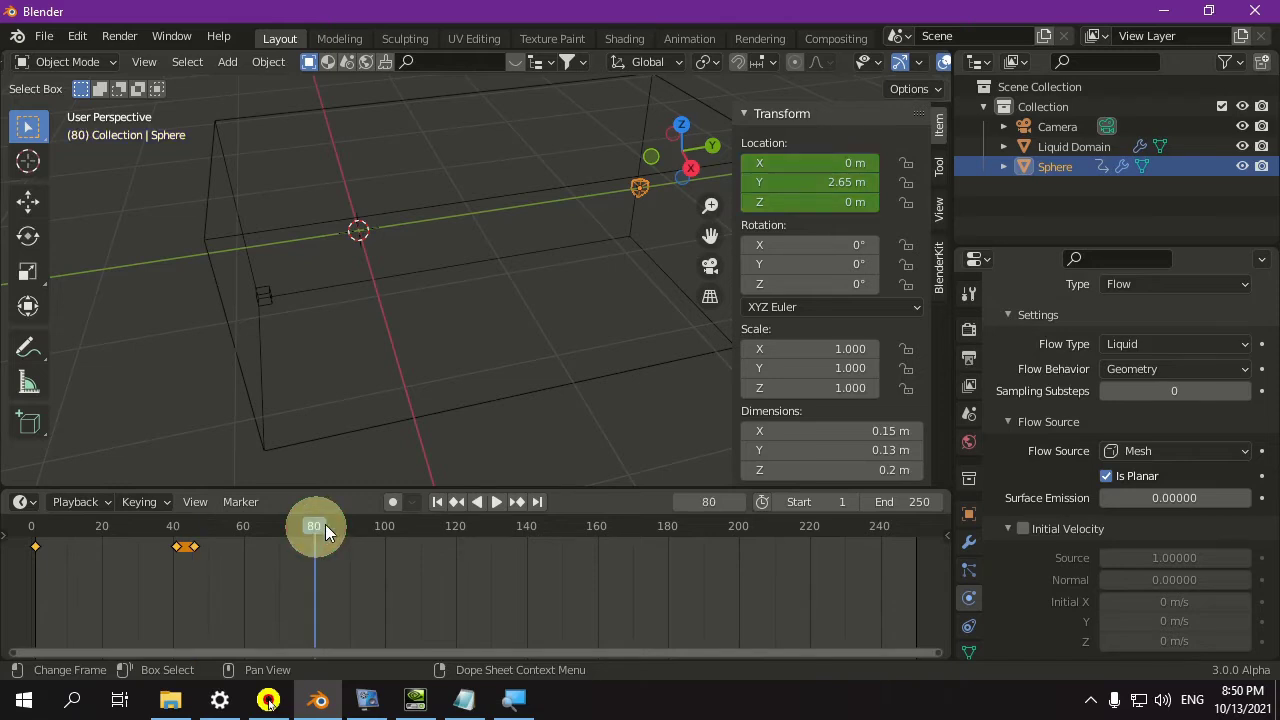
{"action": "left_click_drag", "start_coordinate": [834, 180], "coordinate": [514, 214]}
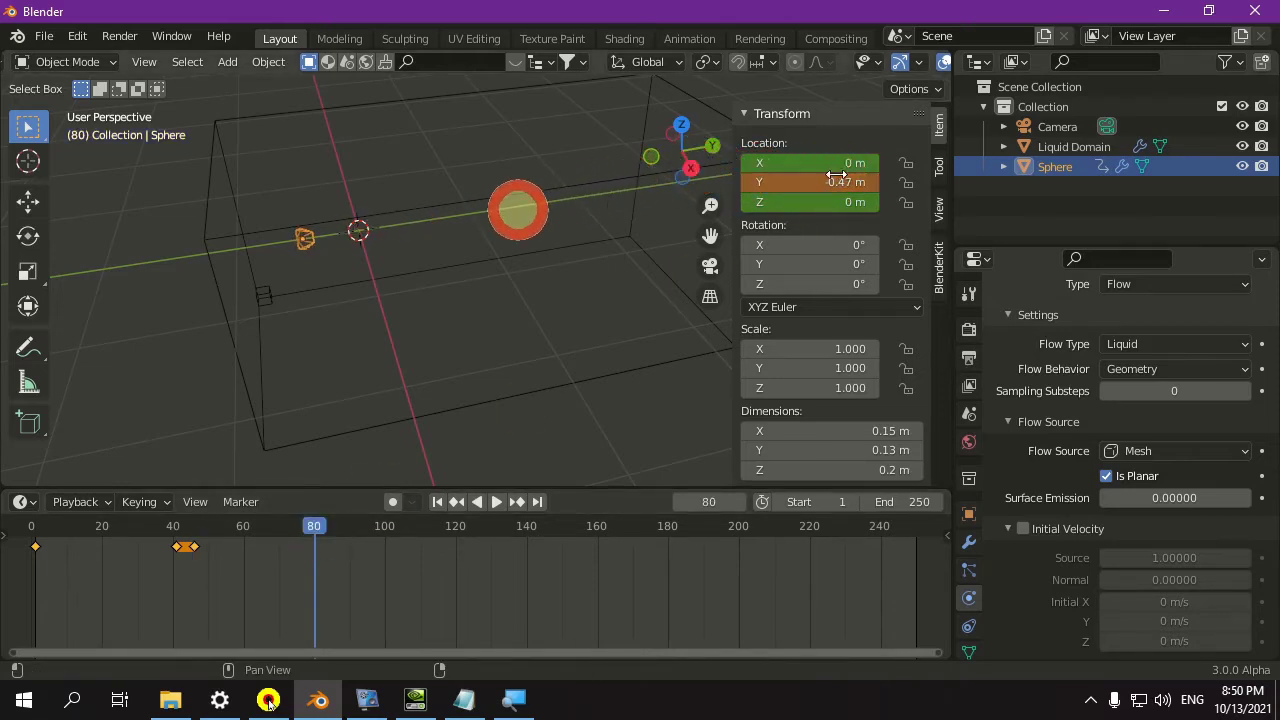
{"action": "key", "text": "i"}
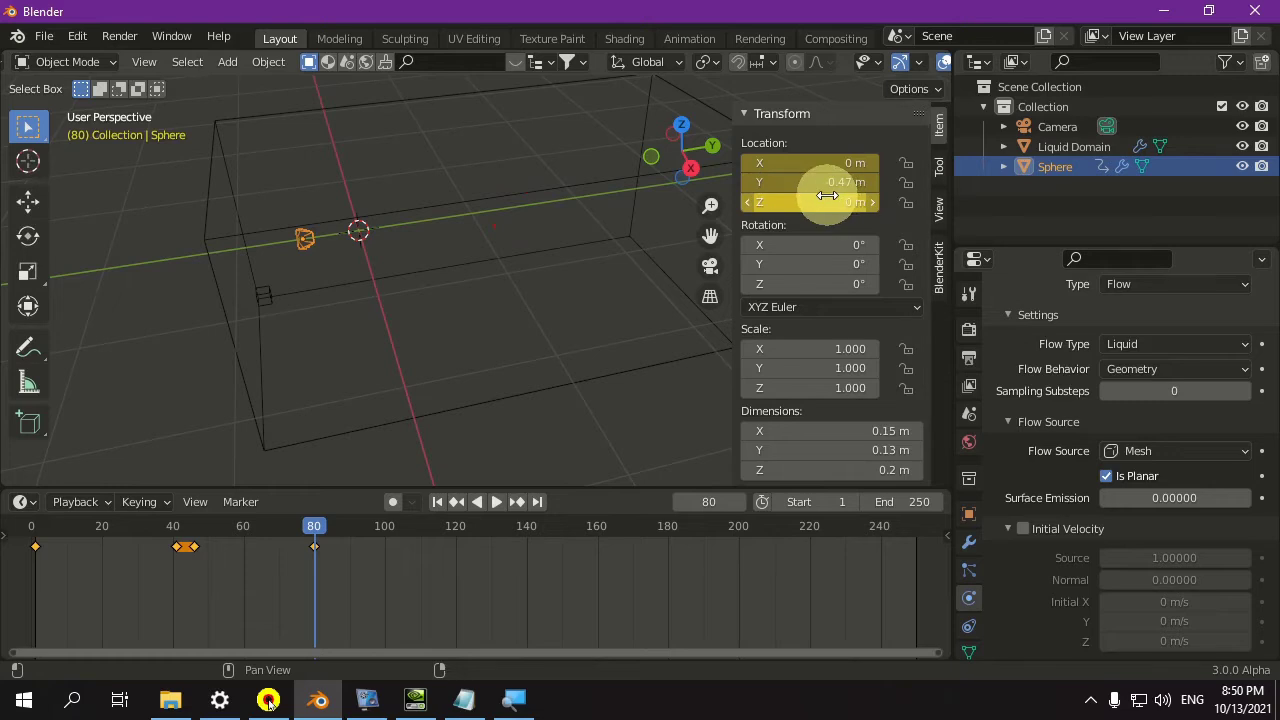
Step: Play the animation from frame 1 to check the sphere's back-and-forth movement inside the domain
{"action": "left_click", "coordinate": [437, 501]}
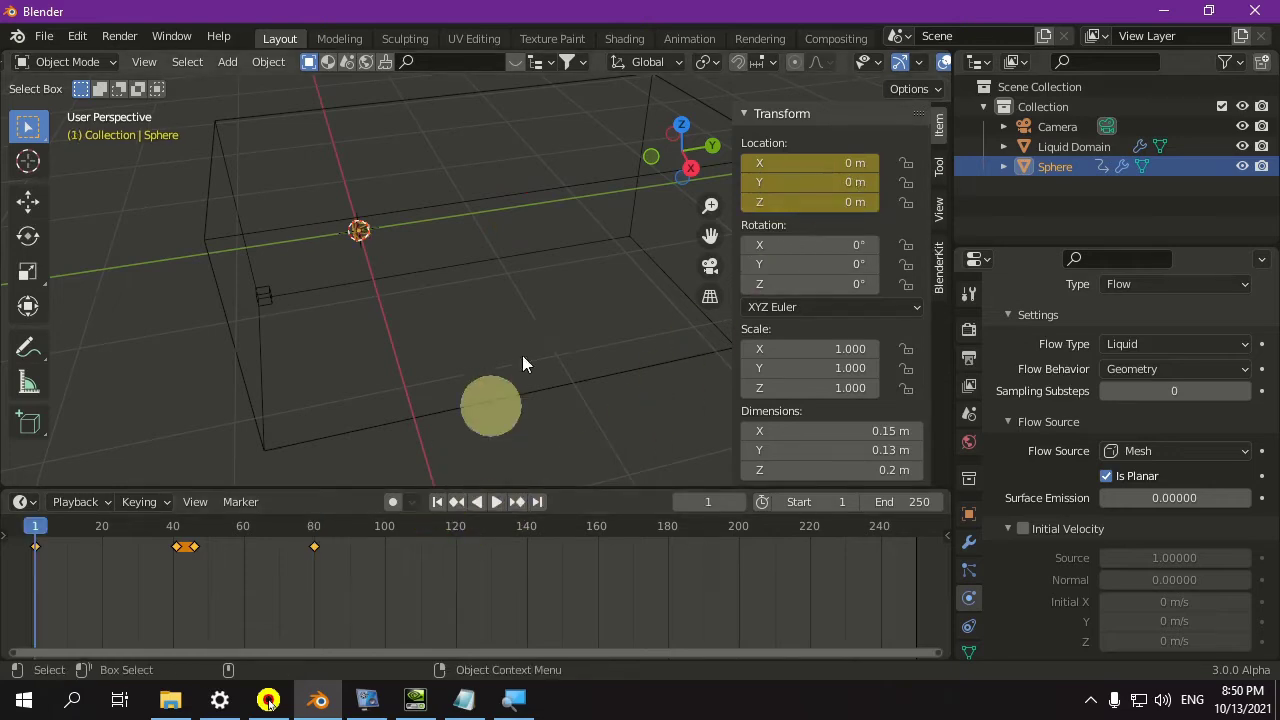
{"action": "key", "text": "space"}
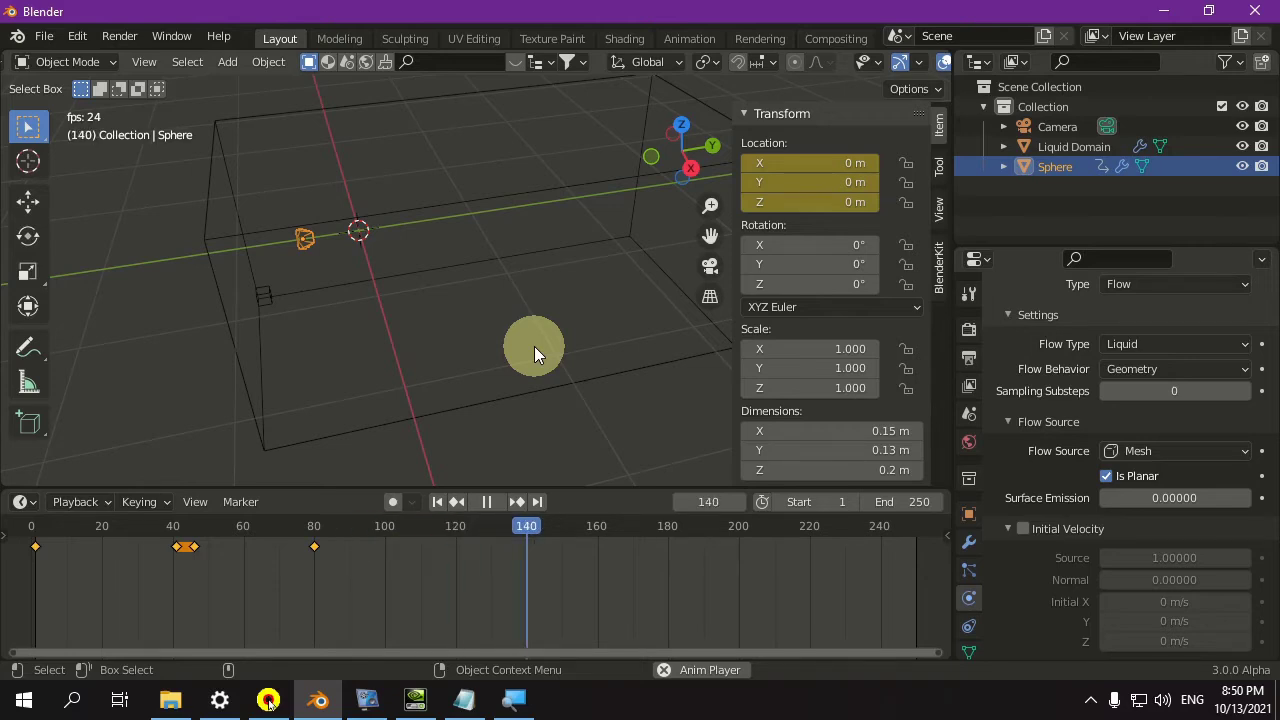
{"action": "key", "text": "space"}
Step: Set the liquid domain's simulation method to APIC
{"action": "scroll", "coordinate": [976, 428], "scroll_direction": "down", "scroll_amount": 3}
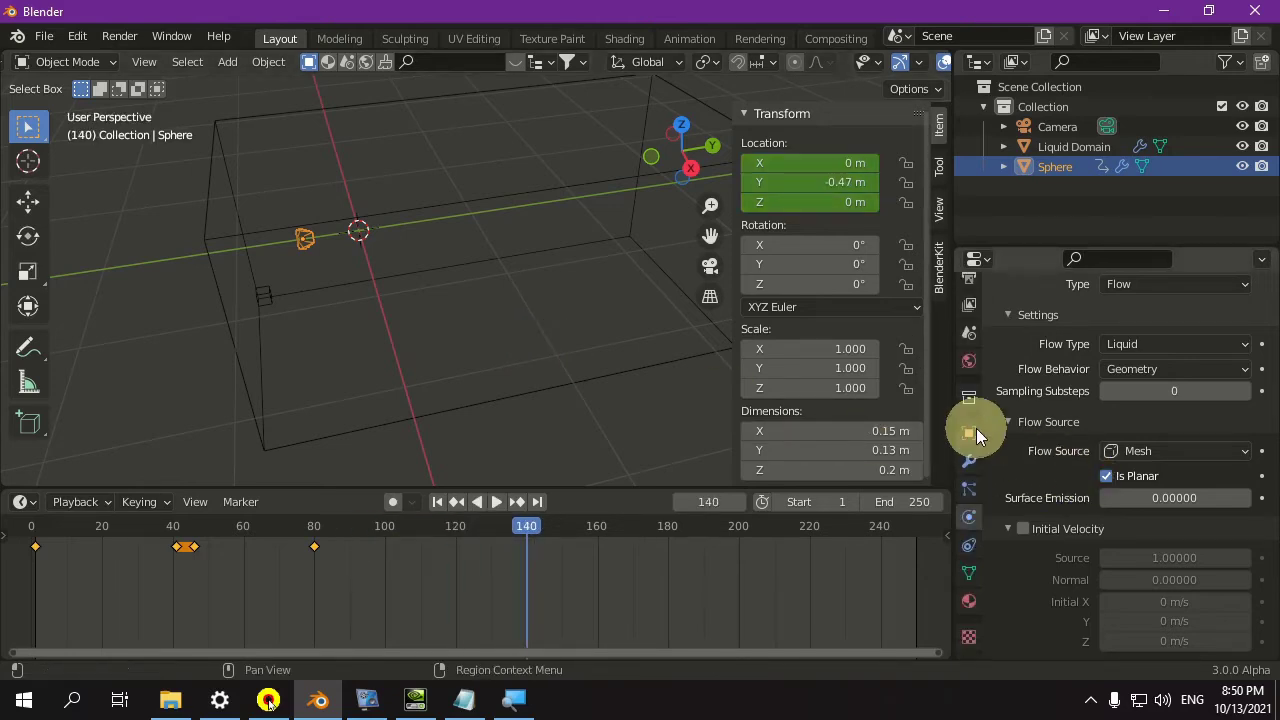
{"action": "left_click", "coordinate": [501, 188]}
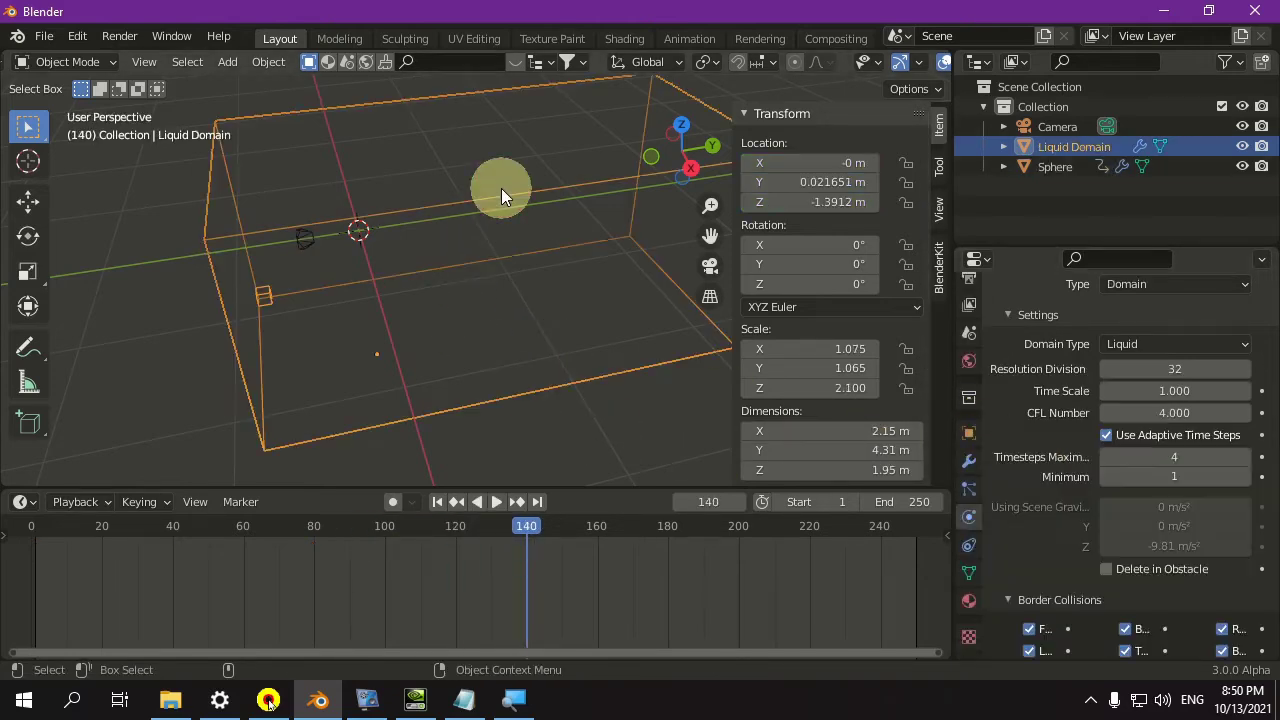
{"action": "scroll", "coordinate": [1016, 443], "scroll_direction": "down", "scroll_amount": 8}
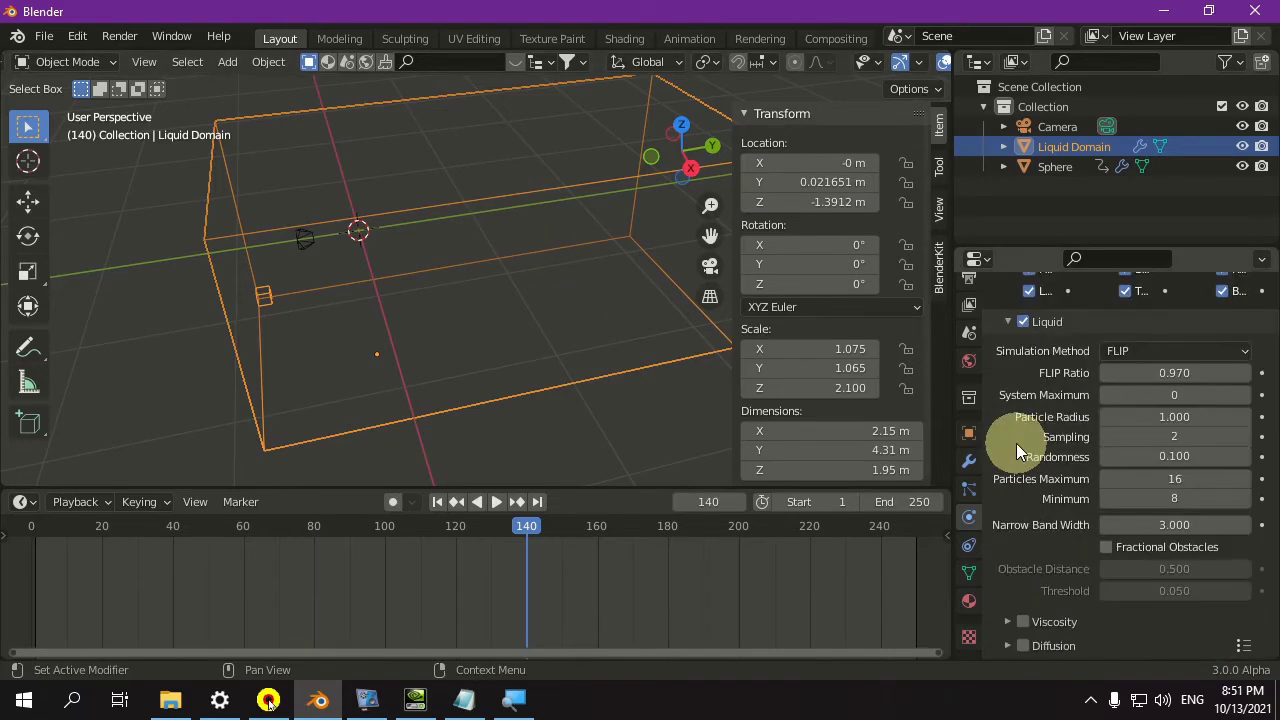
{"action": "left_click", "coordinate": [1166, 346]}
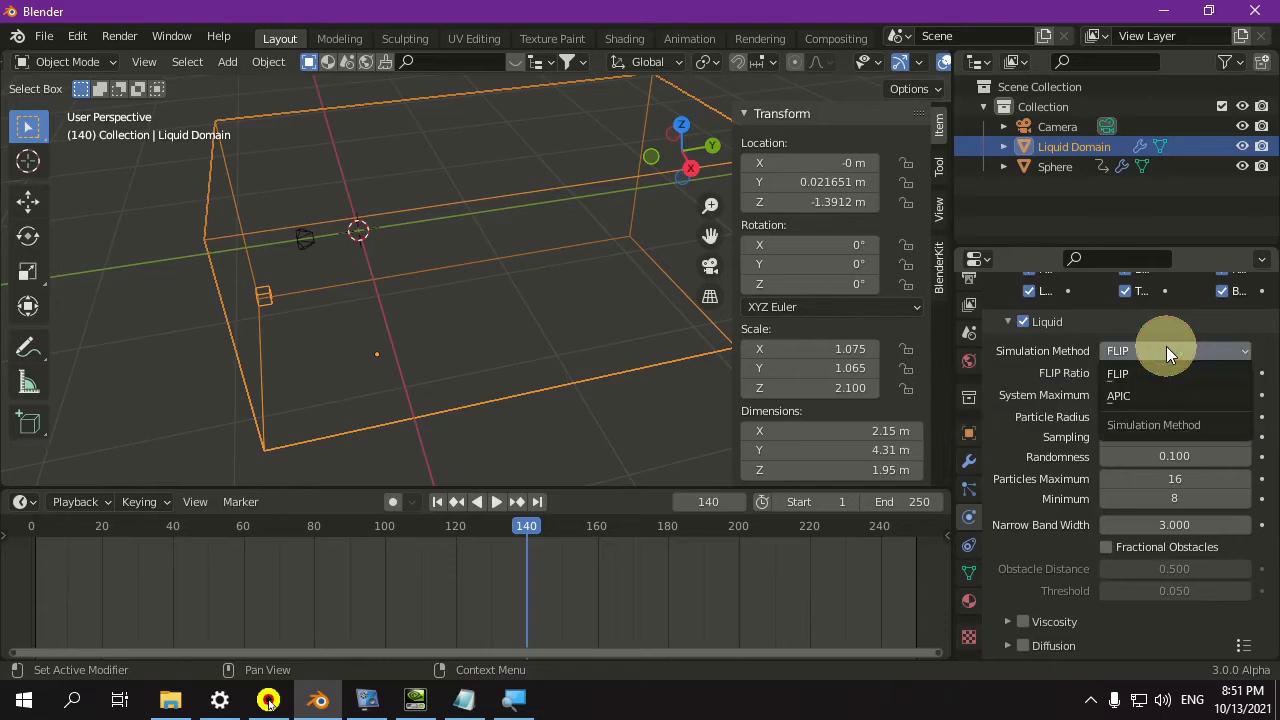
{"action": "left_click", "coordinate": [1145, 395]}
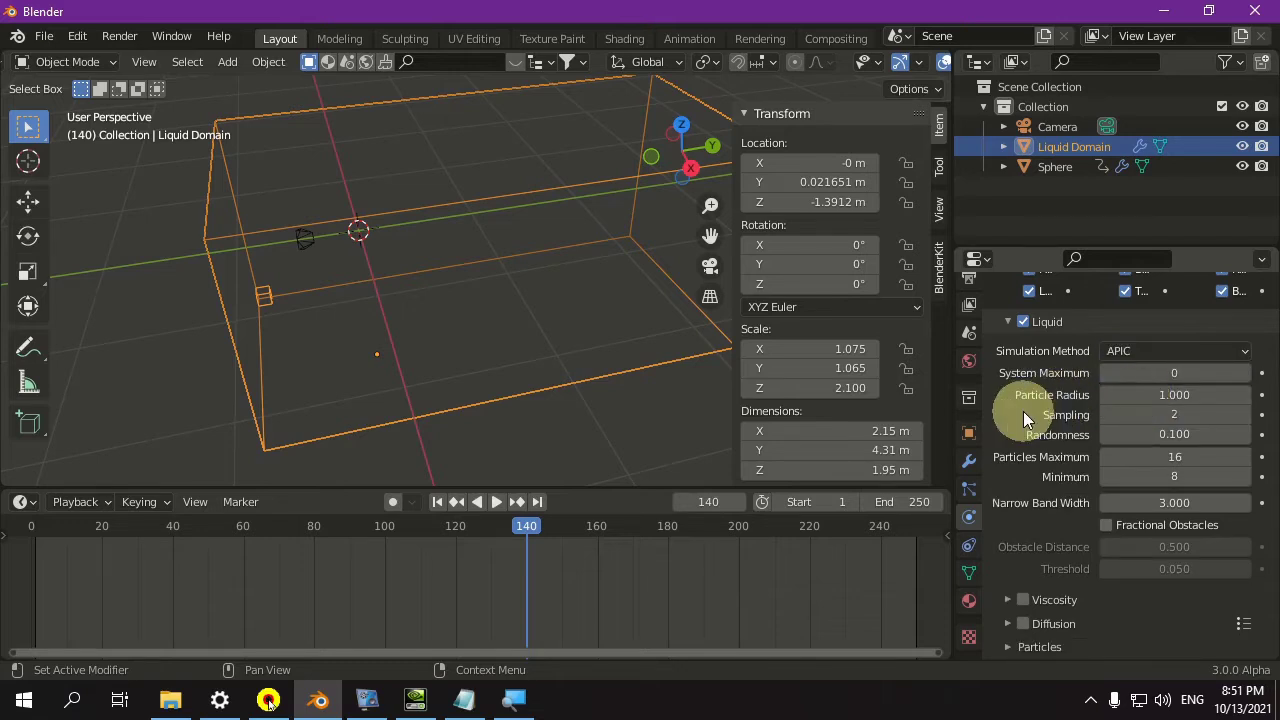
Step: Enable Diffusion for the liquid domain and apply the Honey preset
{"action": "scroll", "coordinate": [1023, 411], "scroll_direction": "down", "scroll_amount": 4}
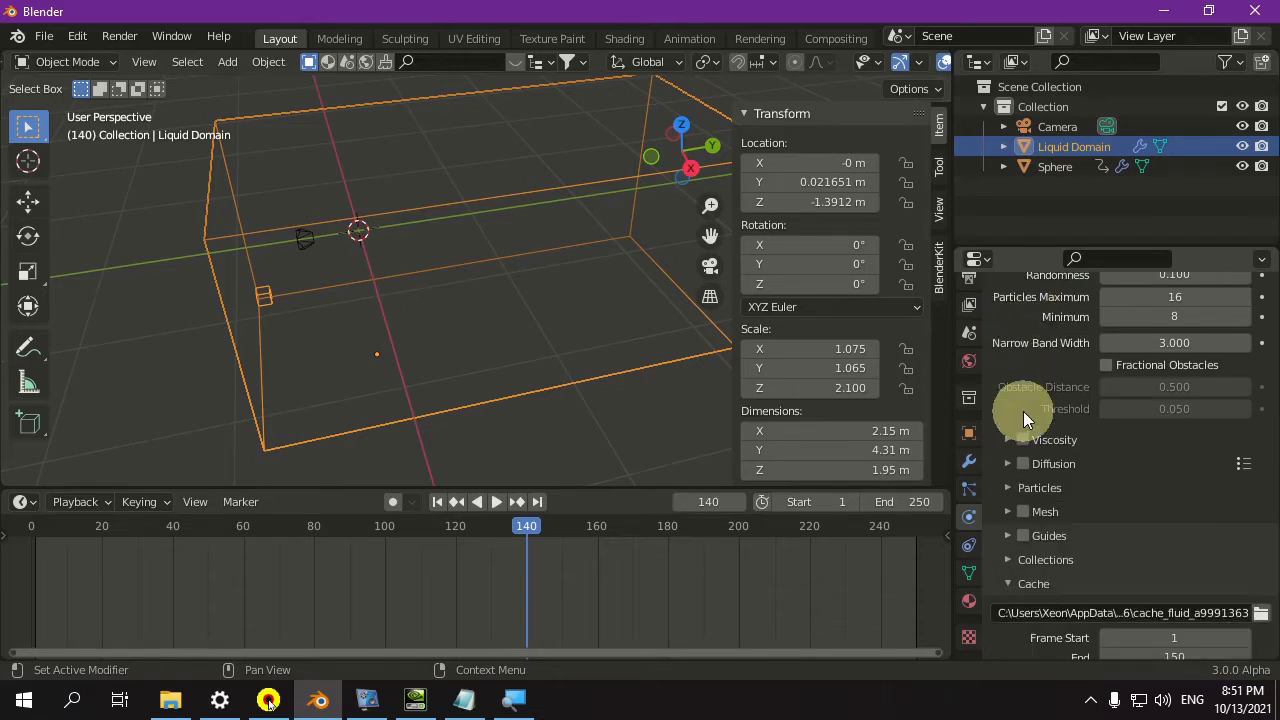
{"action": "left_click", "coordinate": [1008, 462]}
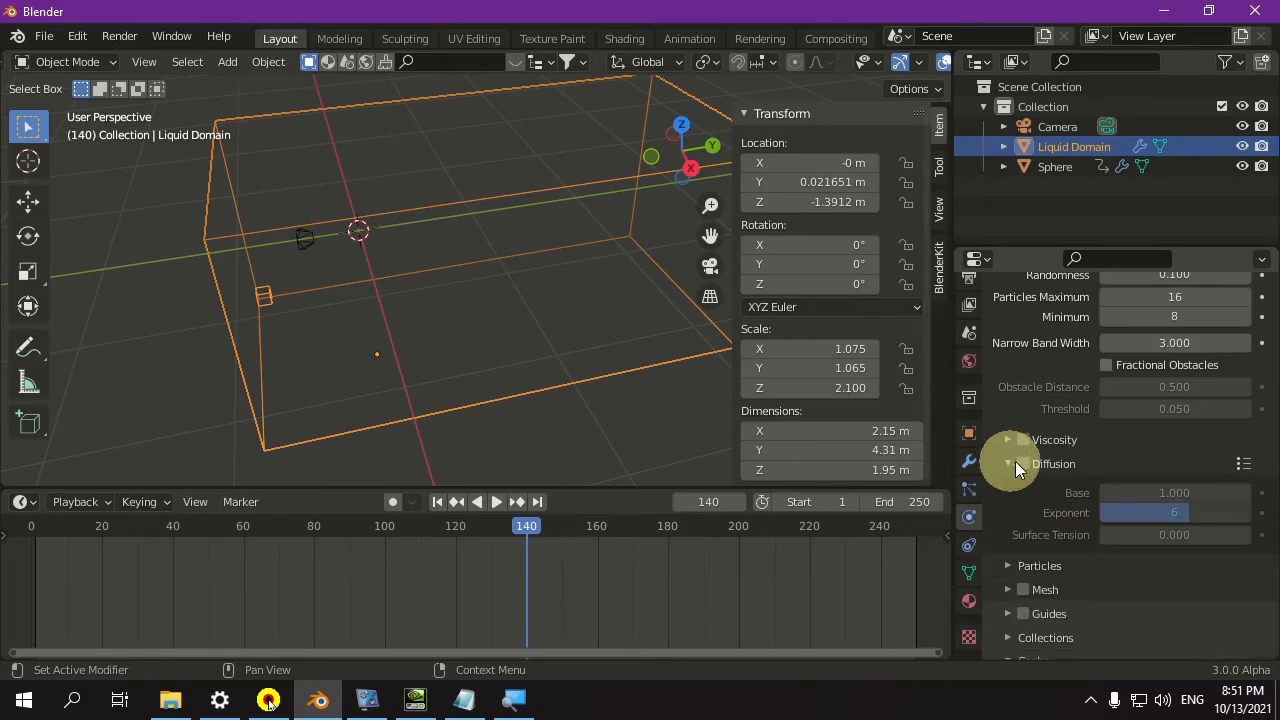
{"action": "left_click", "coordinate": [1022, 463]}
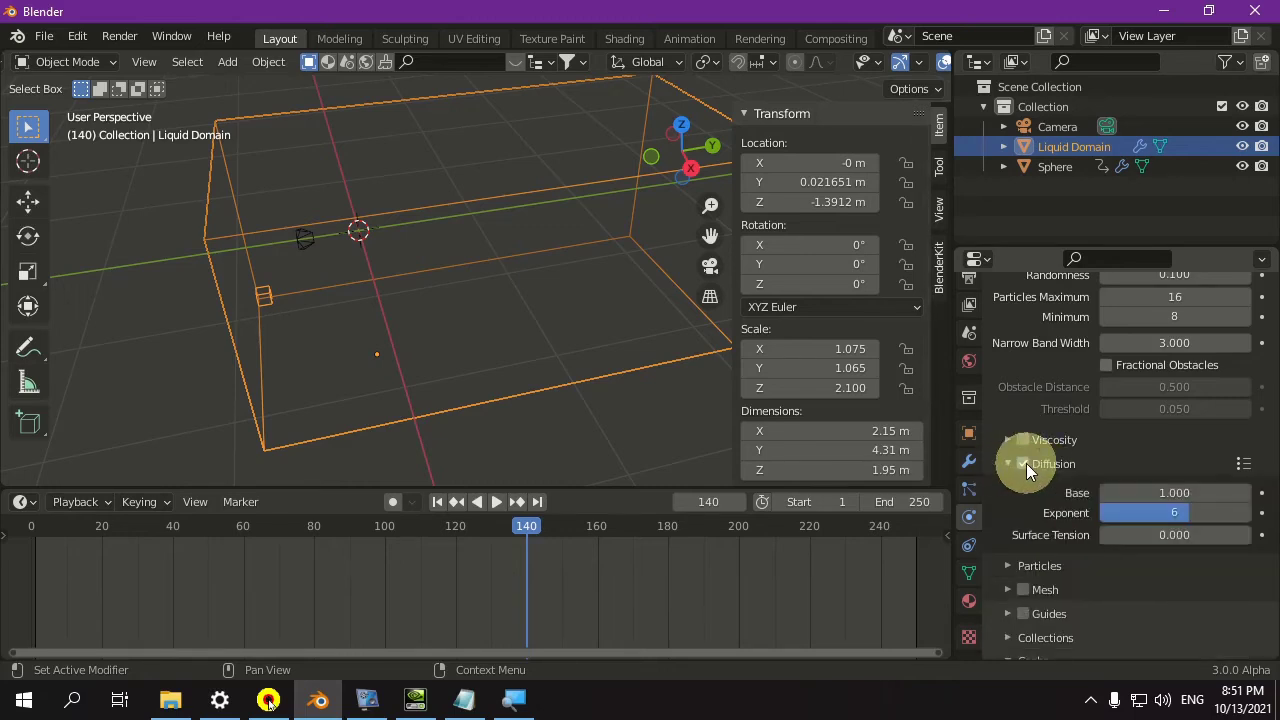
{"action": "left_click", "coordinate": [1243, 466]}
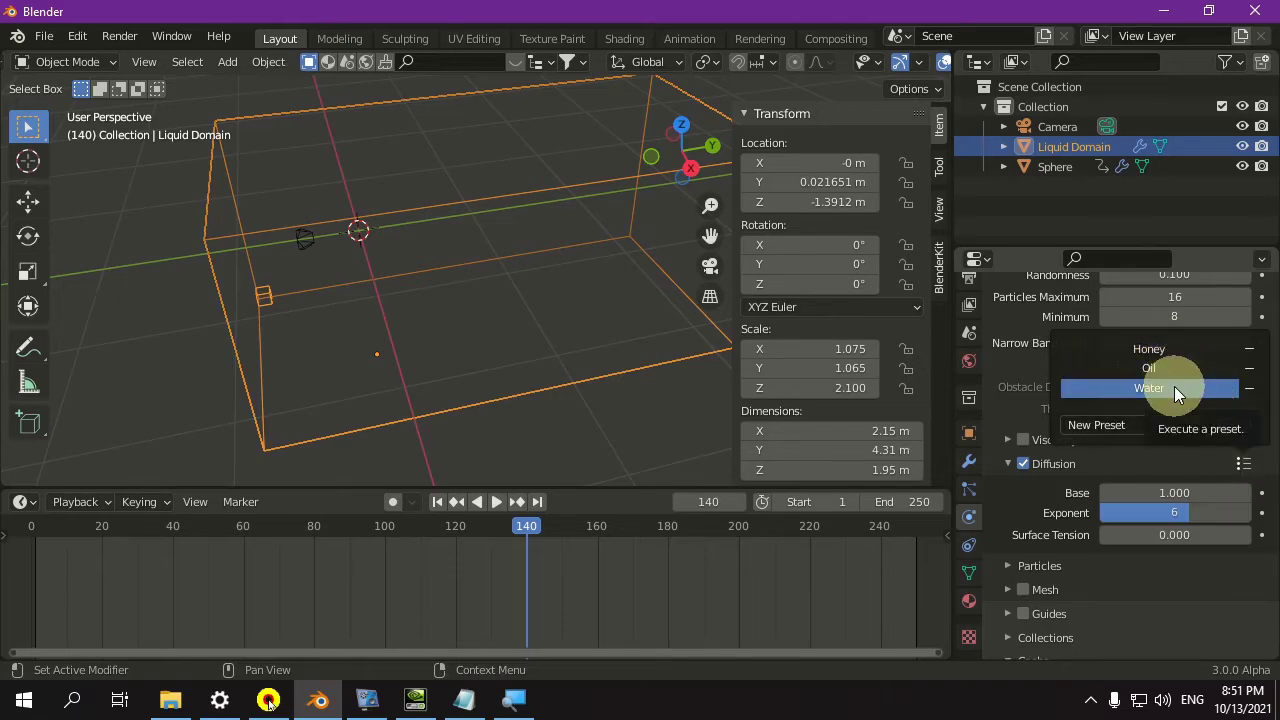
{"action": "left_click", "coordinate": [1159, 348]}
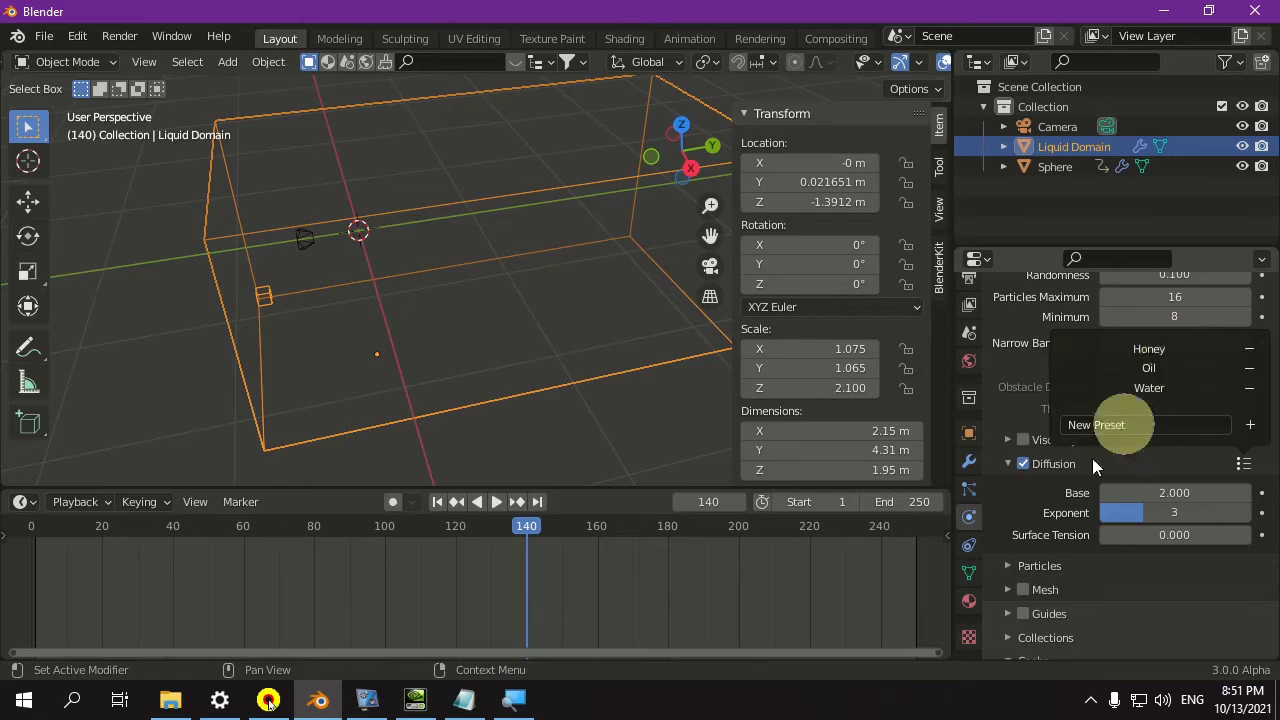
Step: Enable Mesh for the liquid domain and bake the whole simulation
{"action": "scroll", "coordinate": [1038, 502], "scroll_direction": "down", "scroll_amount": 5}
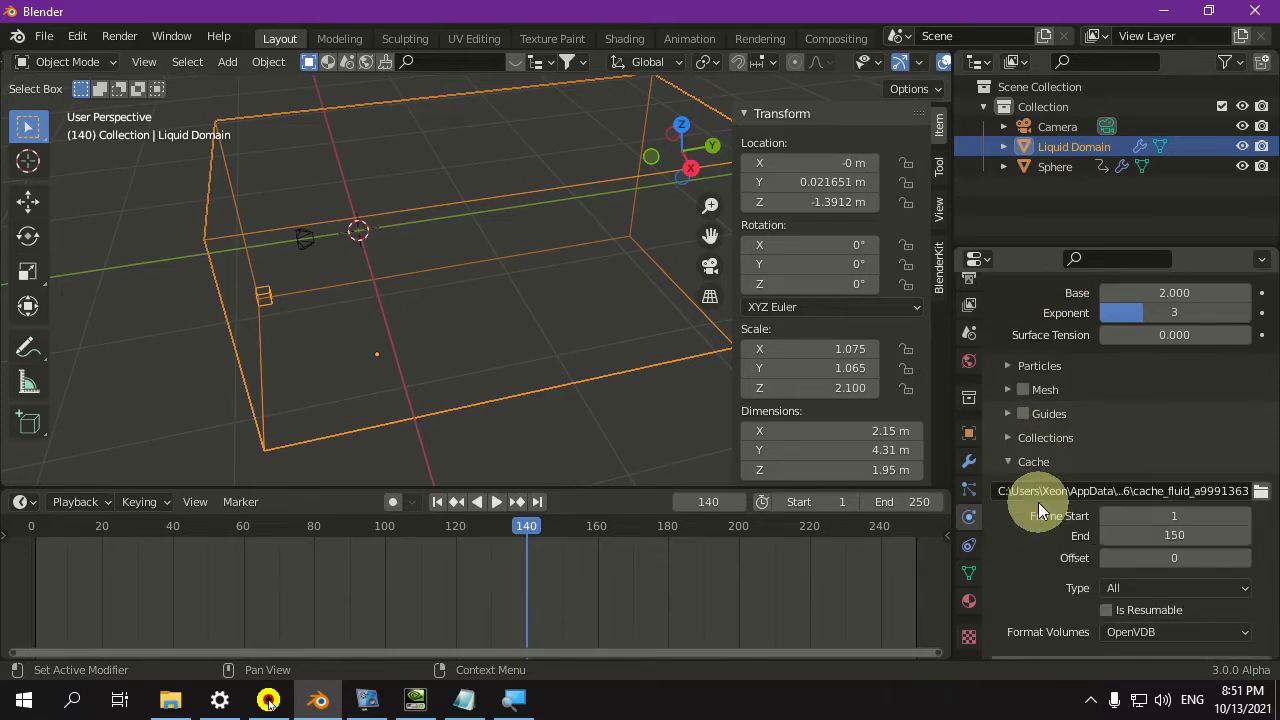
{"action": "left_click", "coordinate": [1022, 390]}
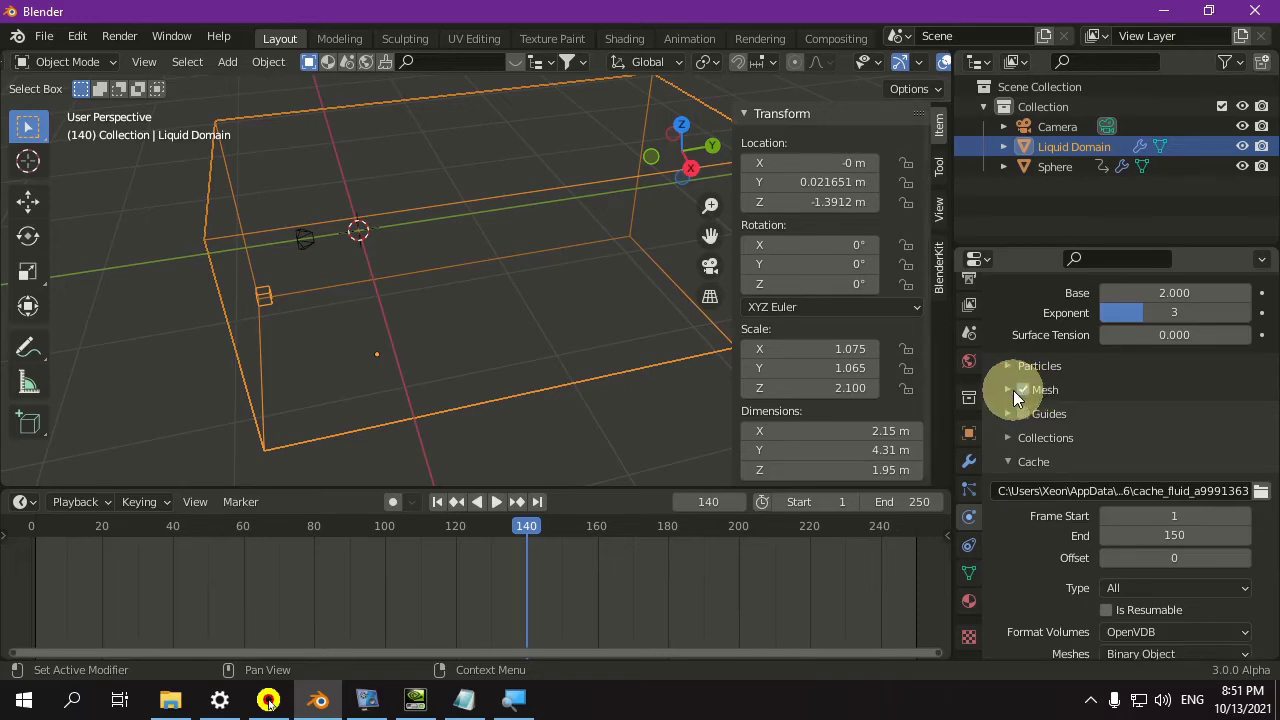
{"action": "scroll", "coordinate": [1013, 390], "scroll_direction": "down", "scroll_amount": 3}
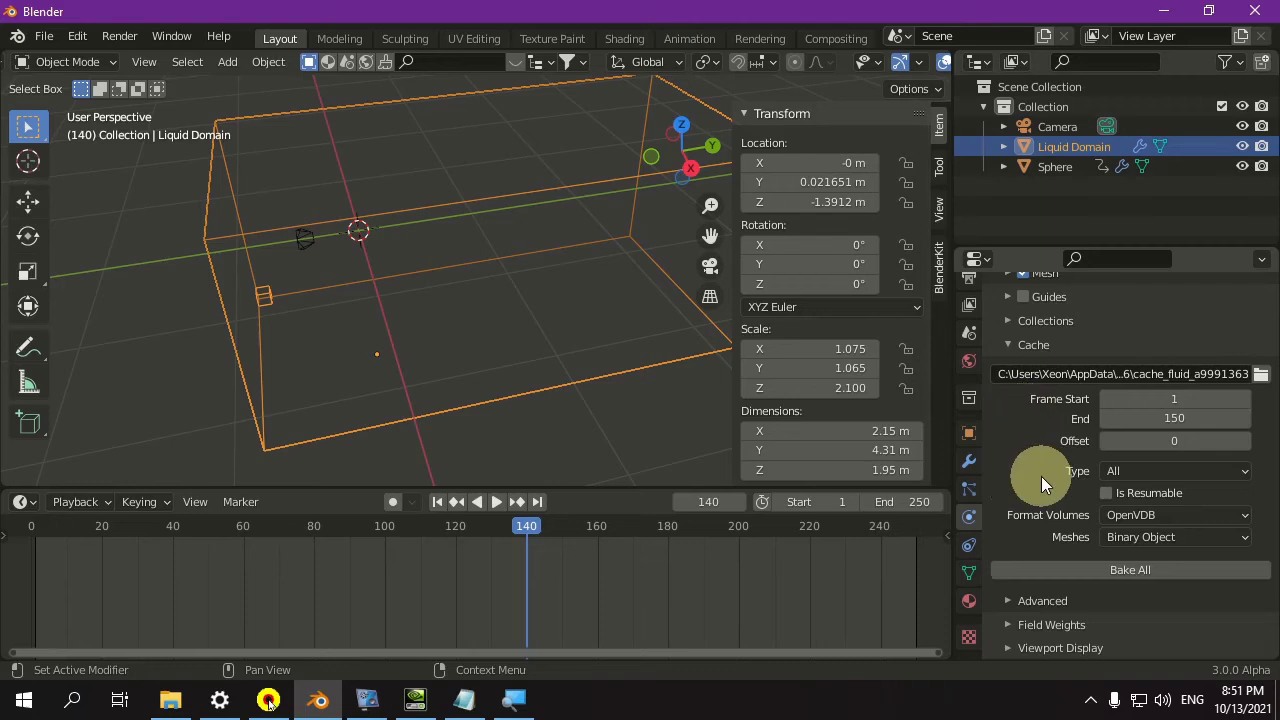
{"action": "left_click", "coordinate": [1049, 569]}
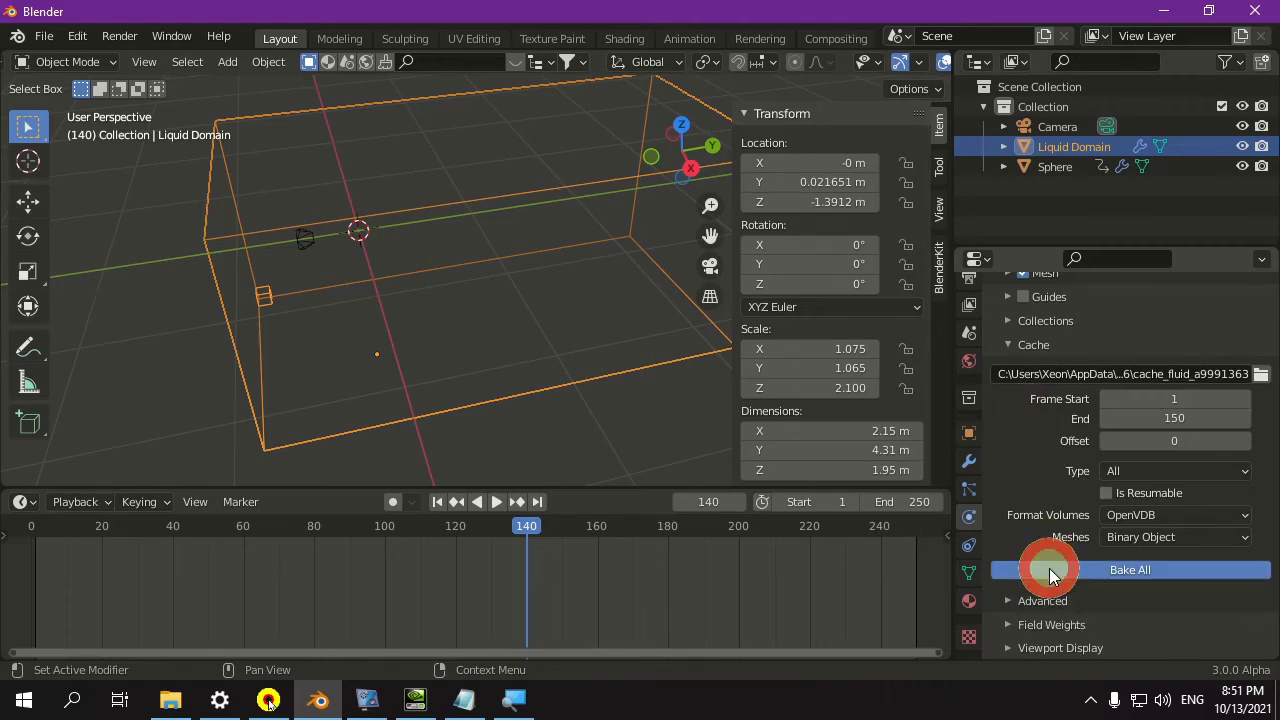
Step: Set the scene's end frame to 150
{"action": "left_click", "coordinate": [895, 501]}
{"action": "type", "text": "150"}
{"action": "key", "text": "Return"}
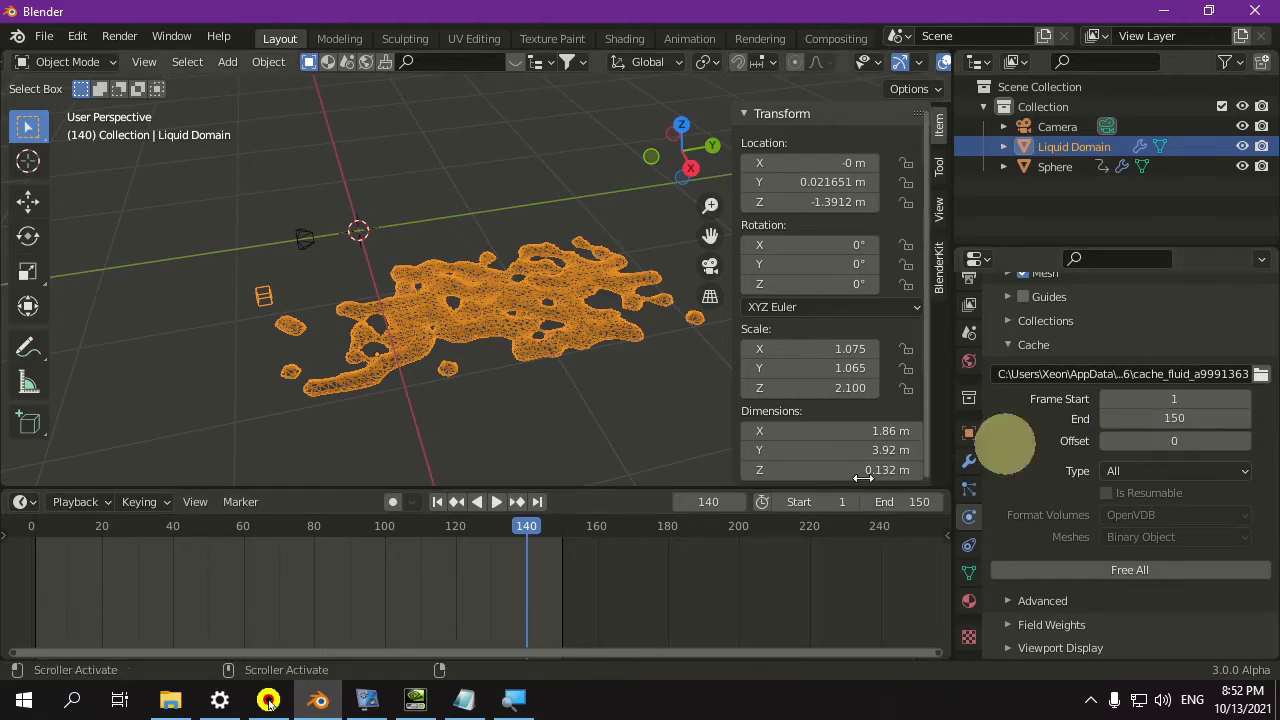
Step: Play the baked liquid mesh twice from frame 1 and examine how it flows from the moving sphere
{"action": "left_click", "coordinate": [440, 502]}
{"action": "key", "text": "space"}
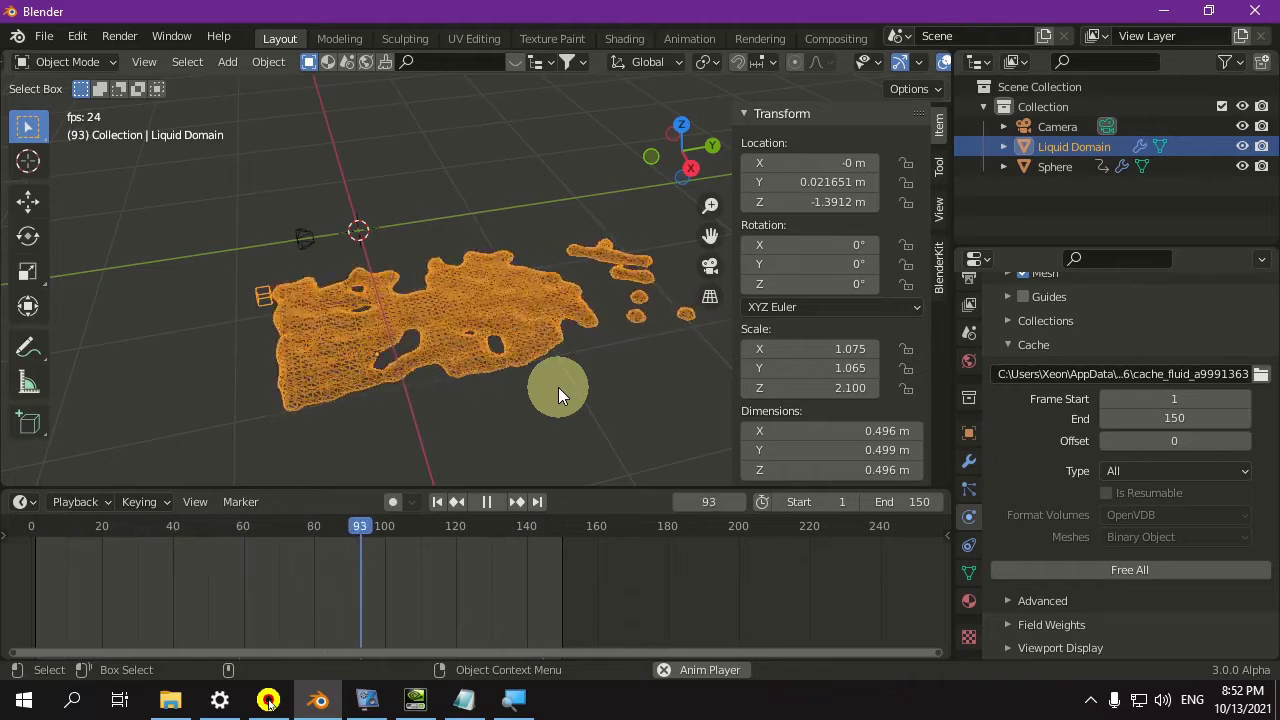
{"action": "left_click", "coordinate": [439, 503]}
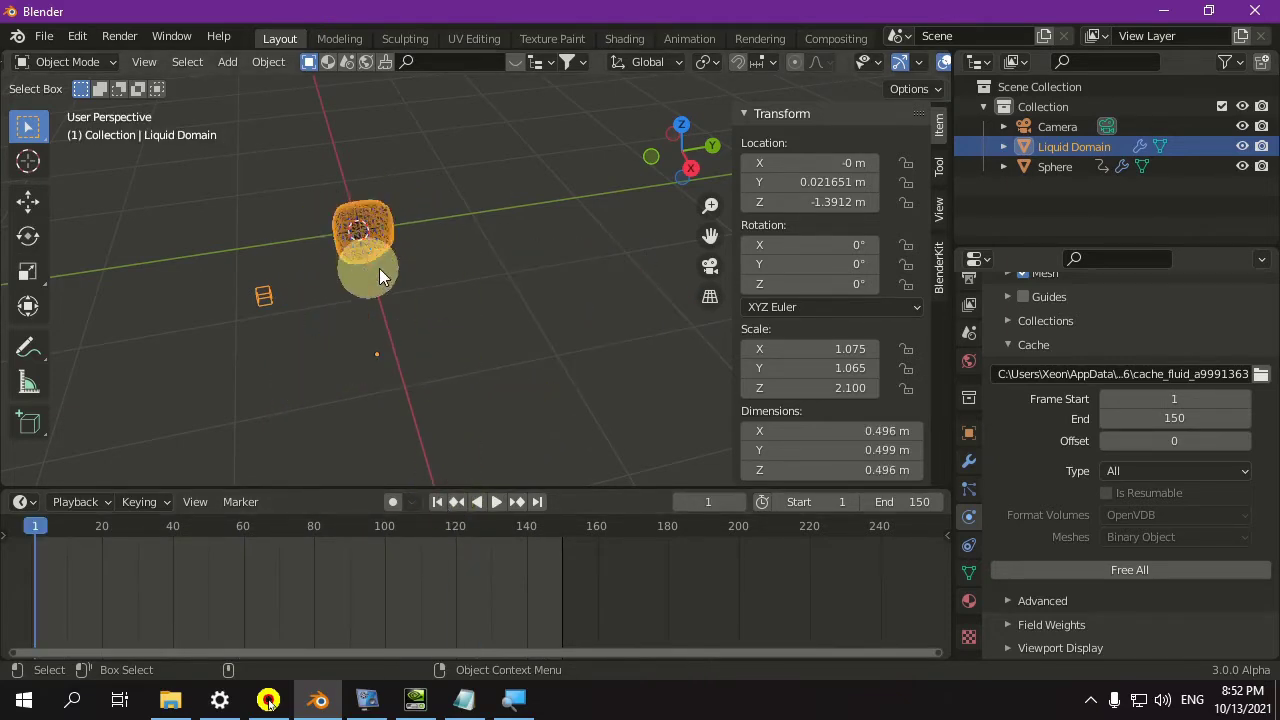
{"action": "key", "text": "space"}
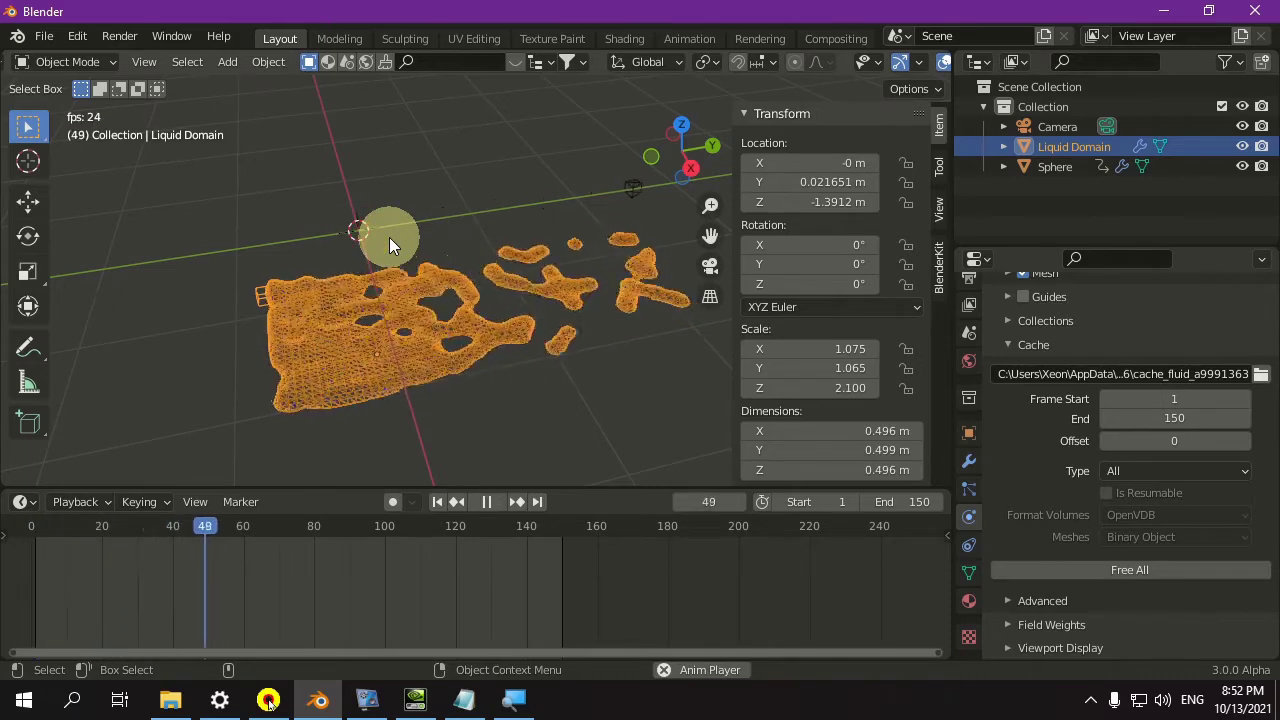
Step: Stop the playback and set the sphere's flow behavior to Inflow with Use Flow enabled
{"action": "key", "text": "space"}
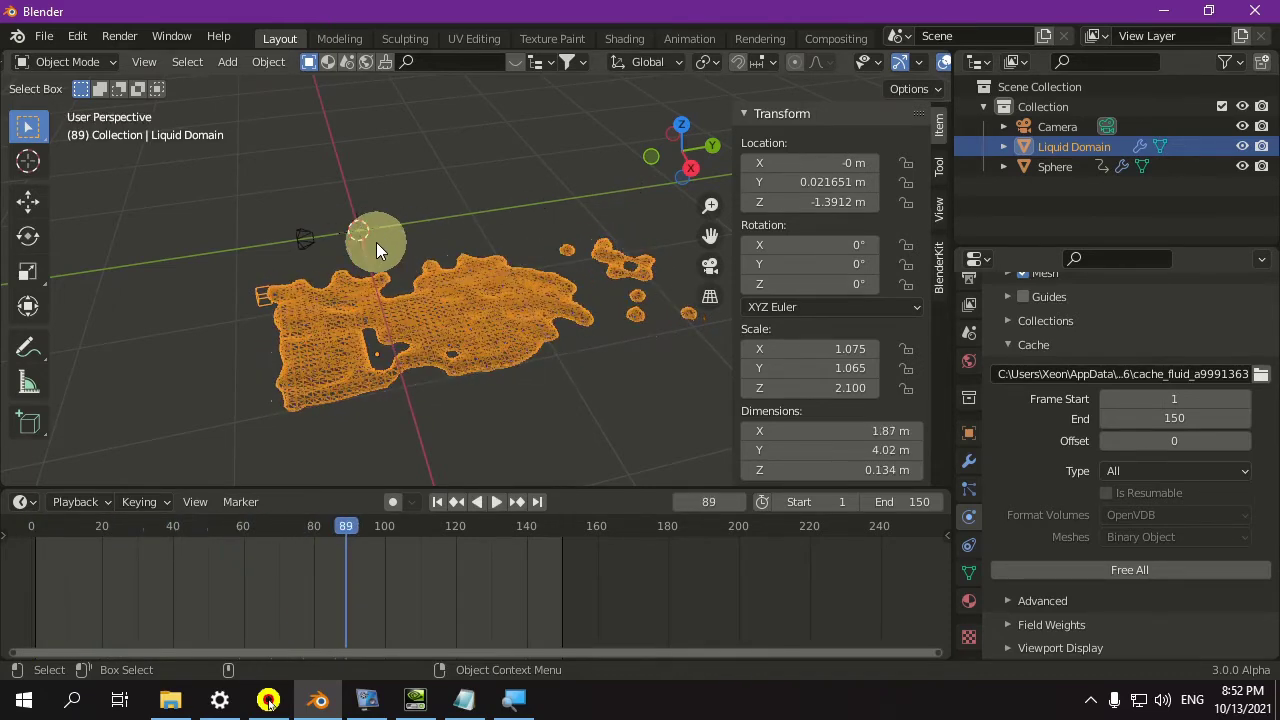
{"action": "left_click", "coordinate": [306, 241]}
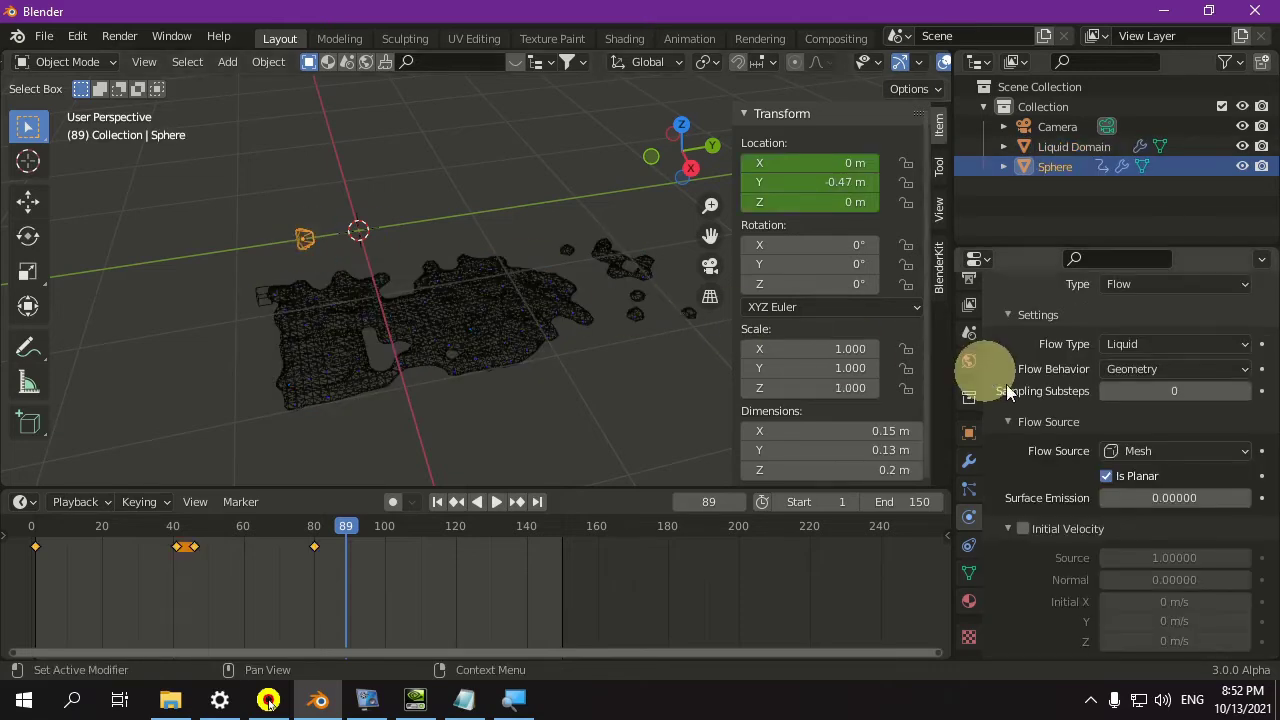
{"action": "left_click", "coordinate": [1113, 370]}
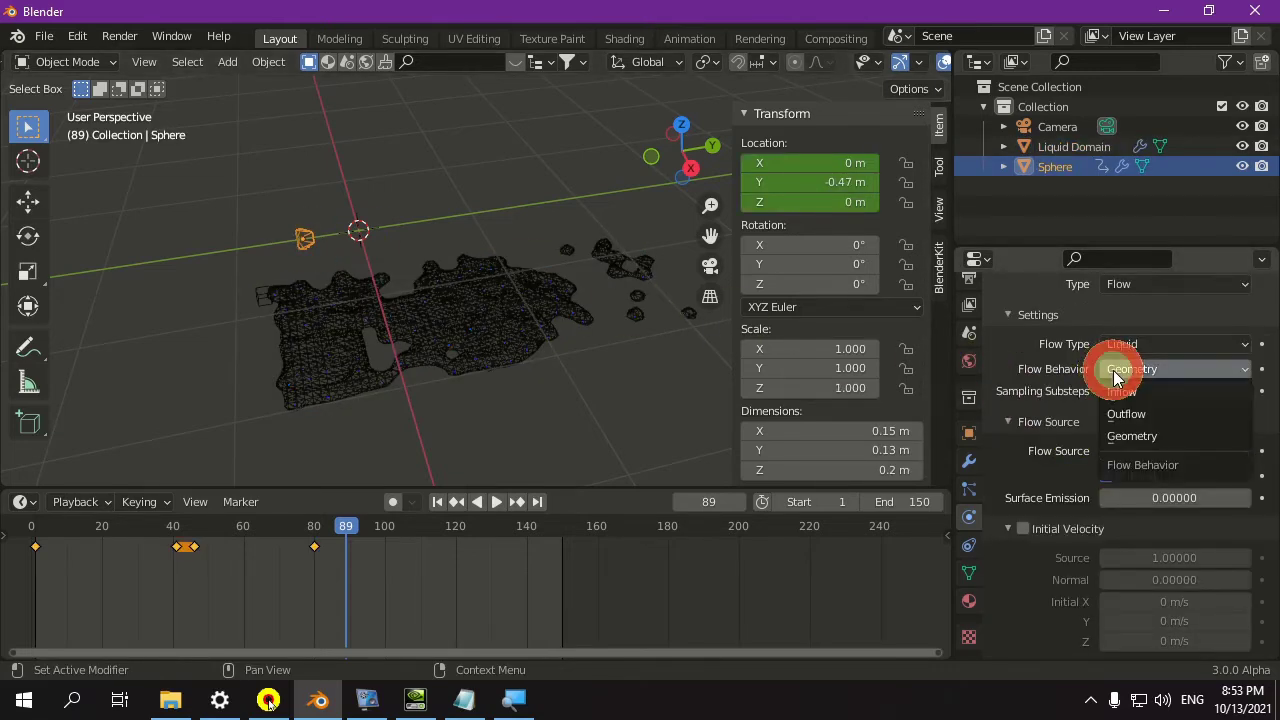
{"action": "left_click", "coordinate": [1160, 394]}
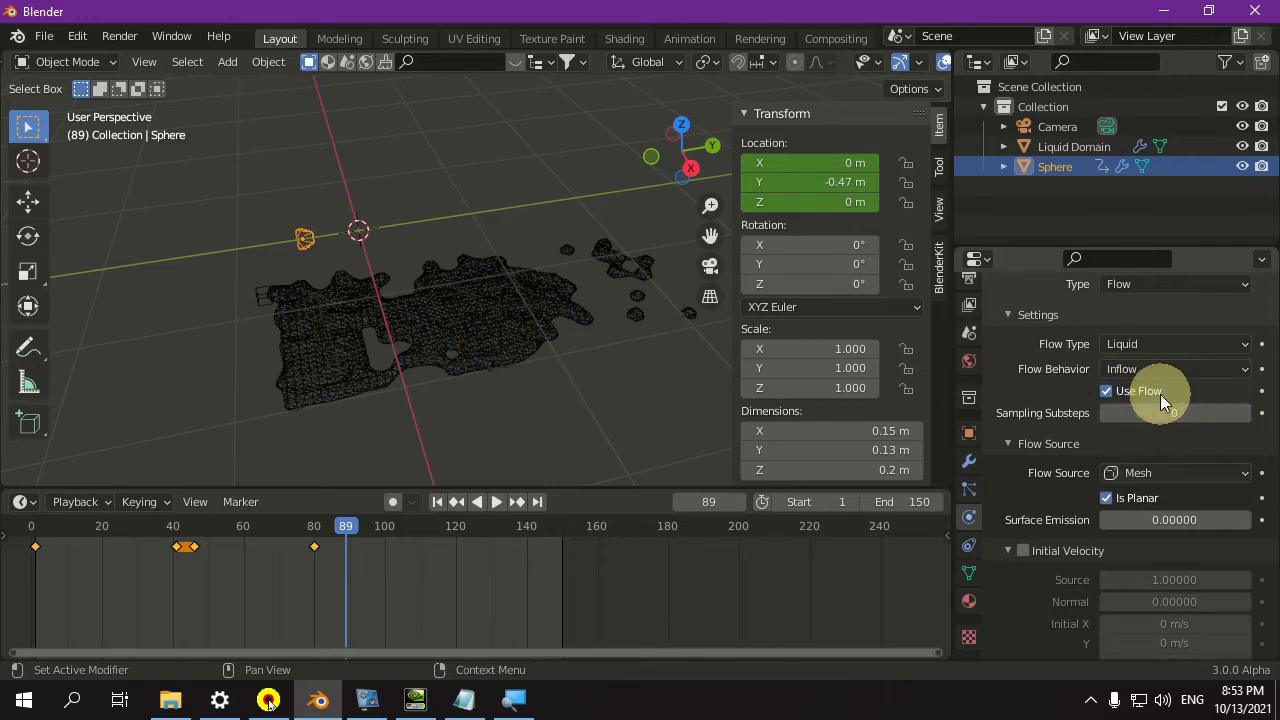
{"action": "left_click", "coordinate": [1106, 390]}
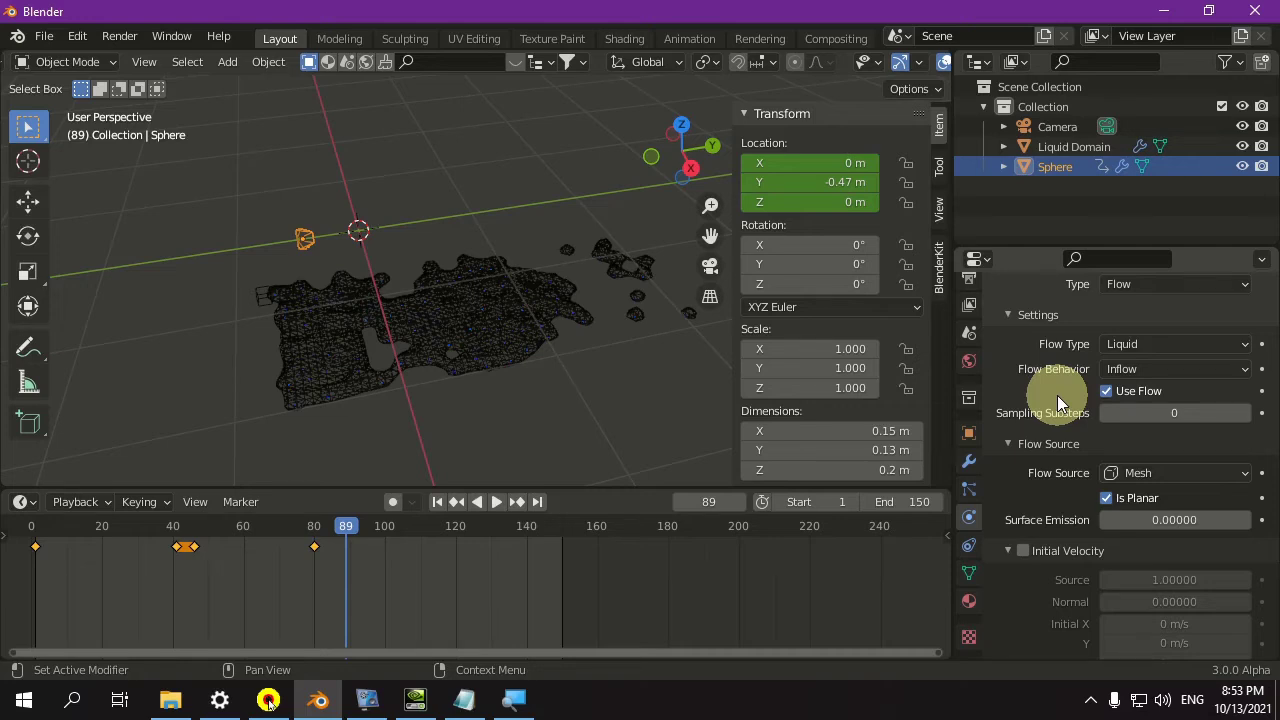
Step: Free the liquid domain's existing bake and bake the whole simulation again
{"action": "left_click", "coordinate": [487, 319]}
{"action": "left_click", "coordinate": [1061, 150]}
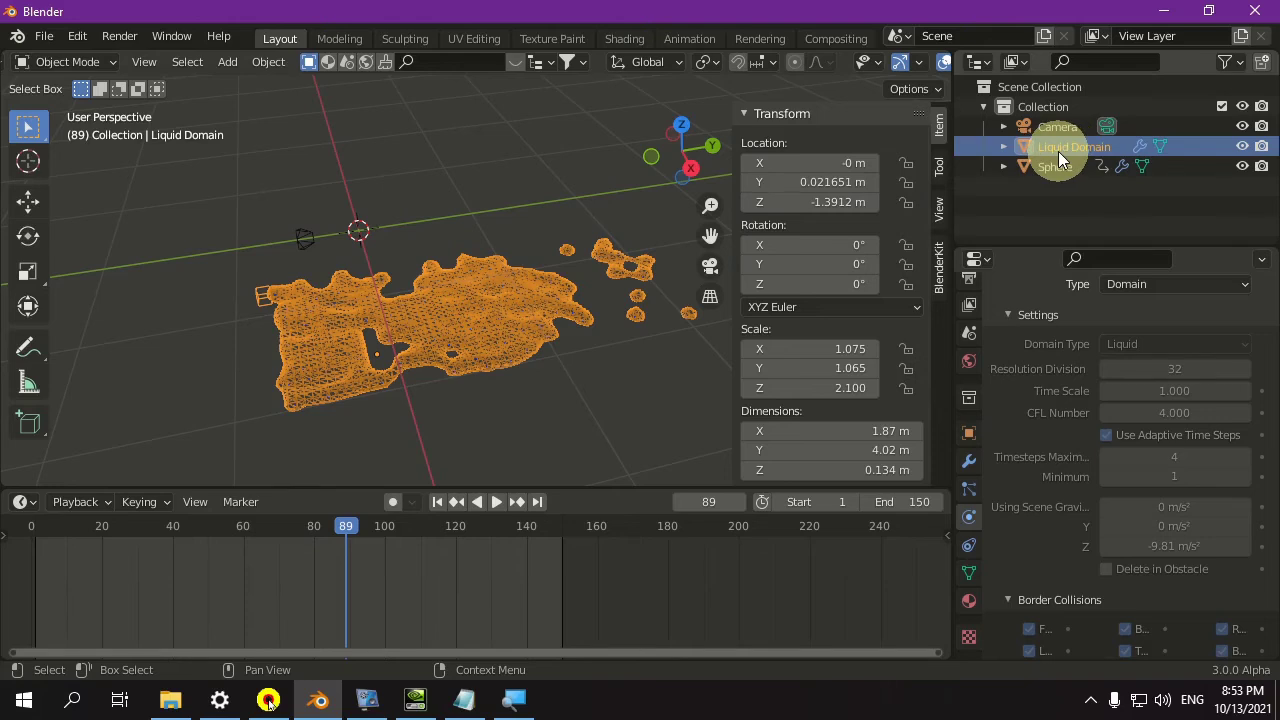
{"action": "scroll", "coordinate": [1035, 485], "scroll_direction": "down", "scroll_amount": 15}
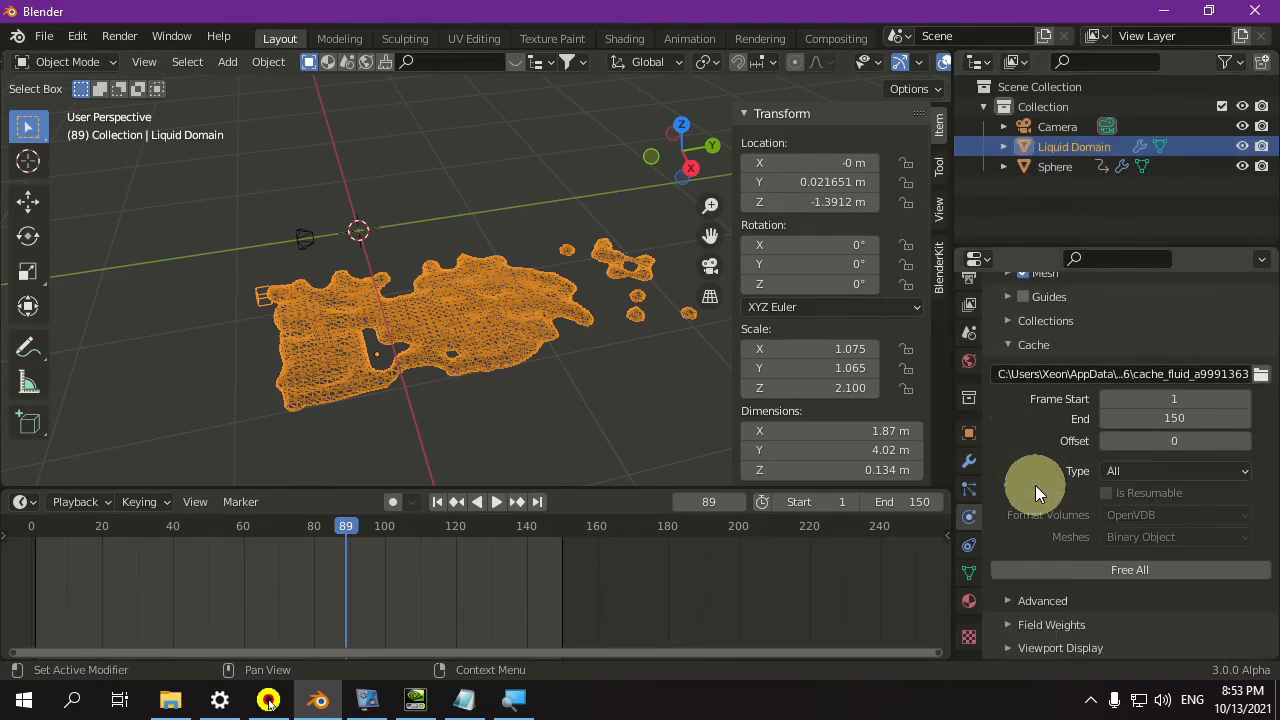
{"action": "left_click", "coordinate": [1070, 562]}
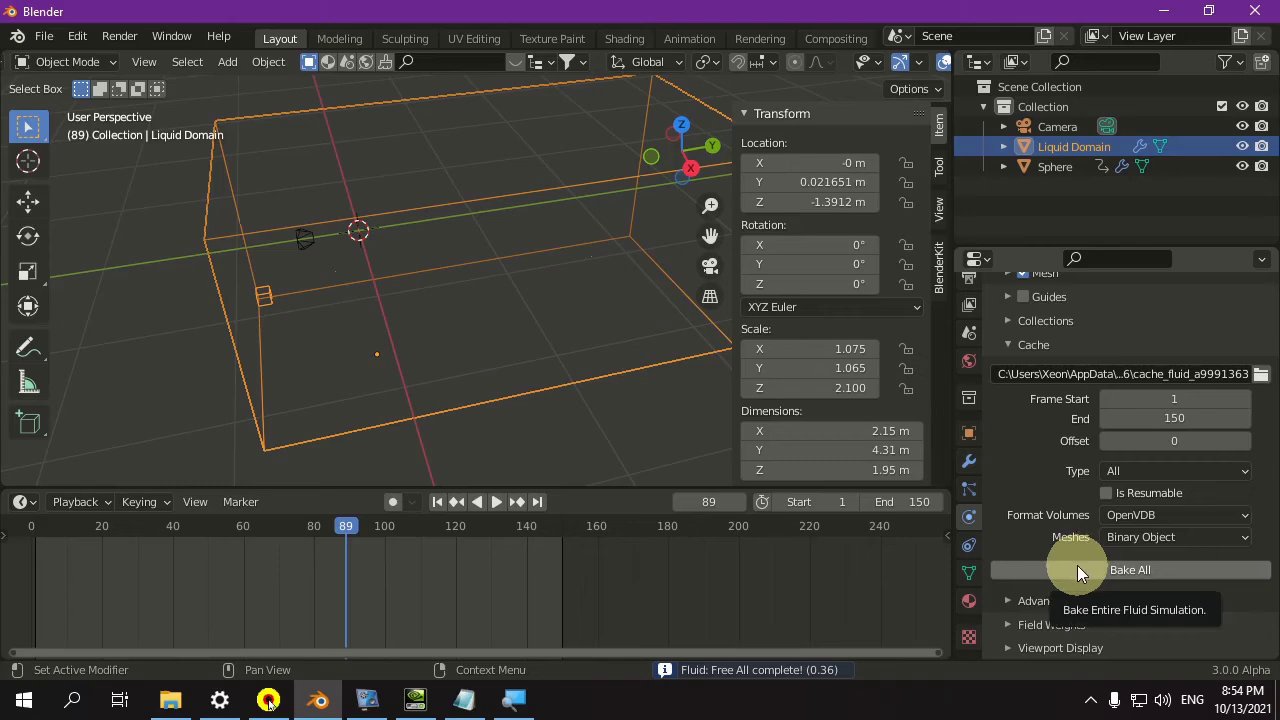
{"action": "left_click", "coordinate": [1077, 565]}
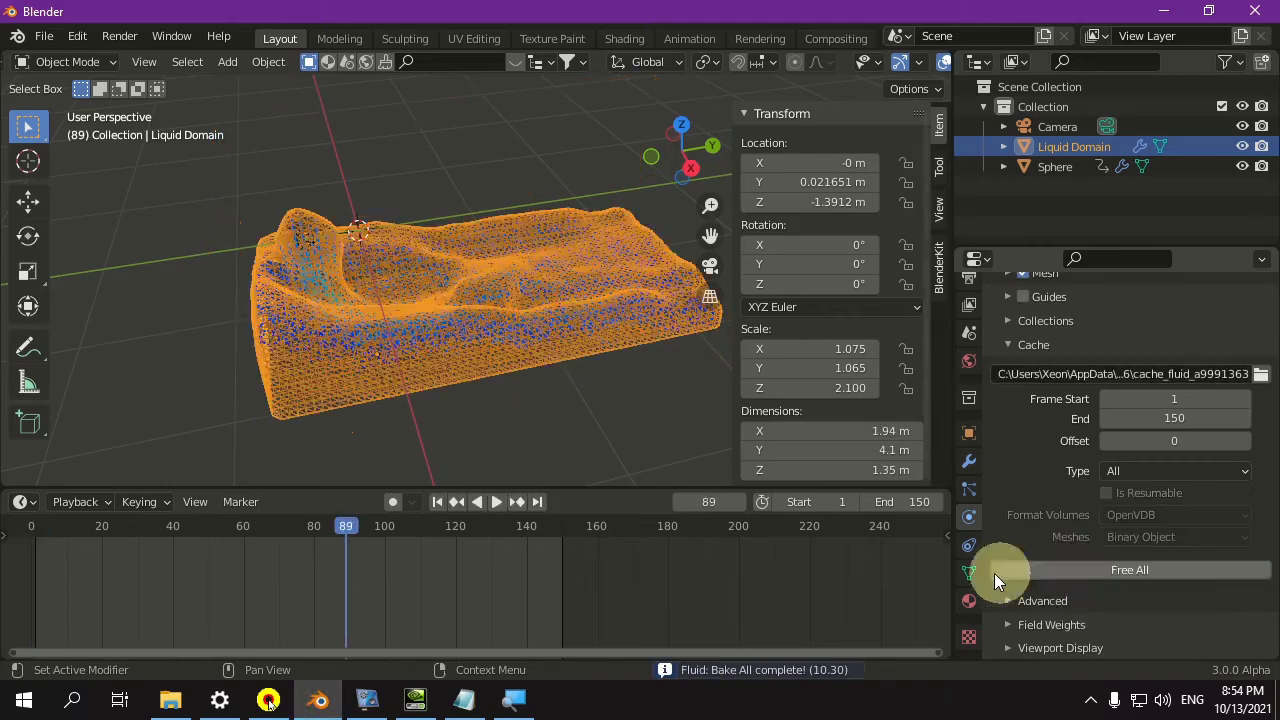
Step: Play the baked inflow simulation from the first frame and switch the viewport to solid shading to examine the liquid surface
{"action": "left_click", "coordinate": [437, 501]}
{"action": "key", "text": "space"}
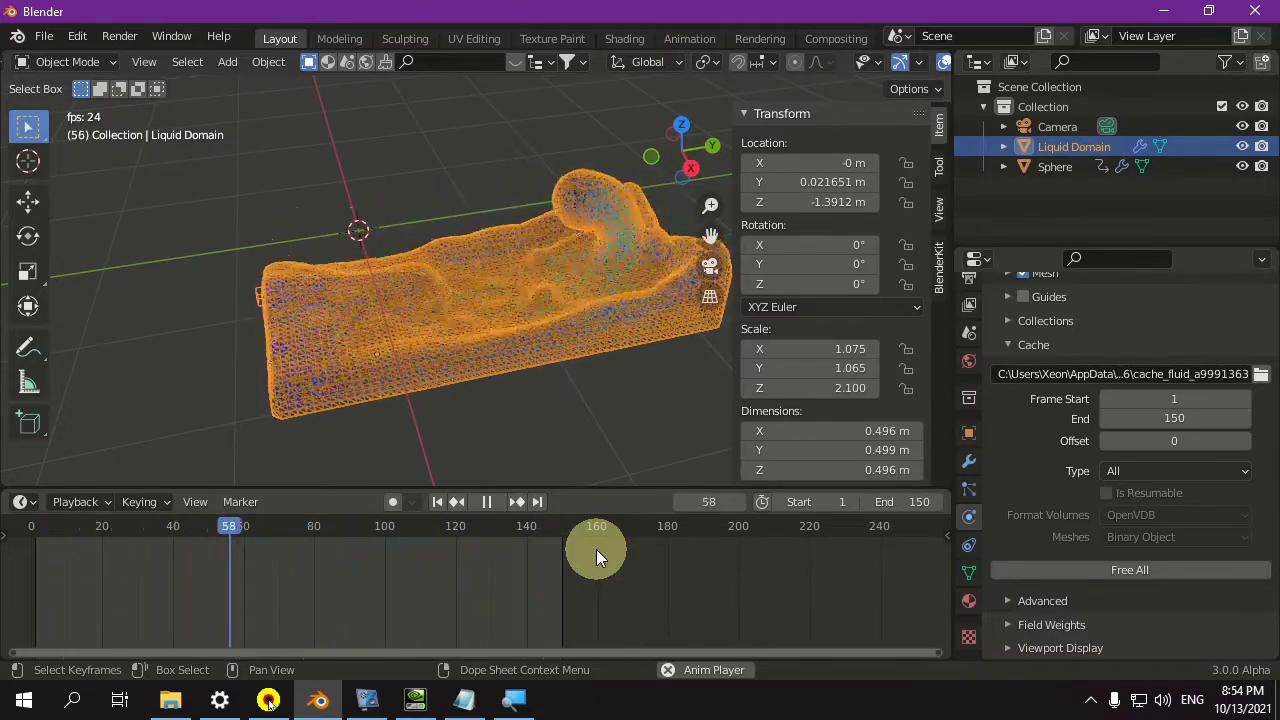
{"action": "scroll", "coordinate": [817, 61], "scroll_direction": "down", "scroll_amount": 4}
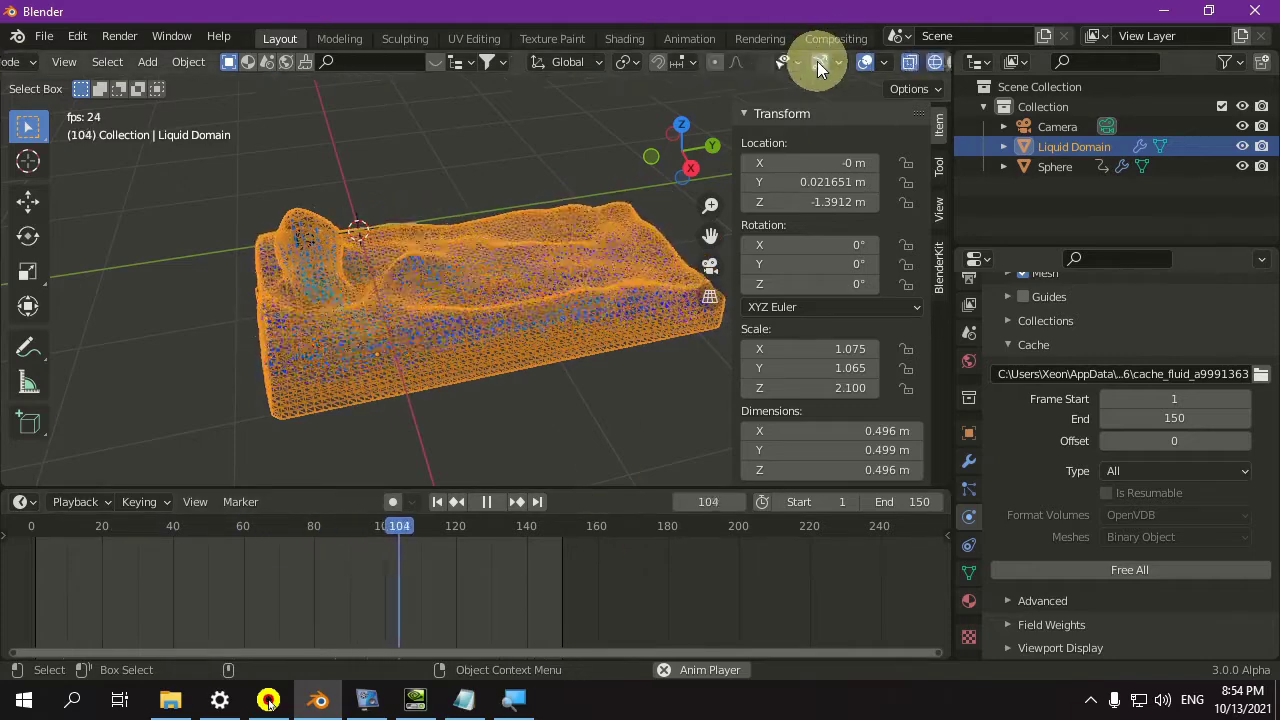
{"action": "left_click", "coordinate": [877, 62]}
{"action": "left_click", "coordinate": [453, 503]}
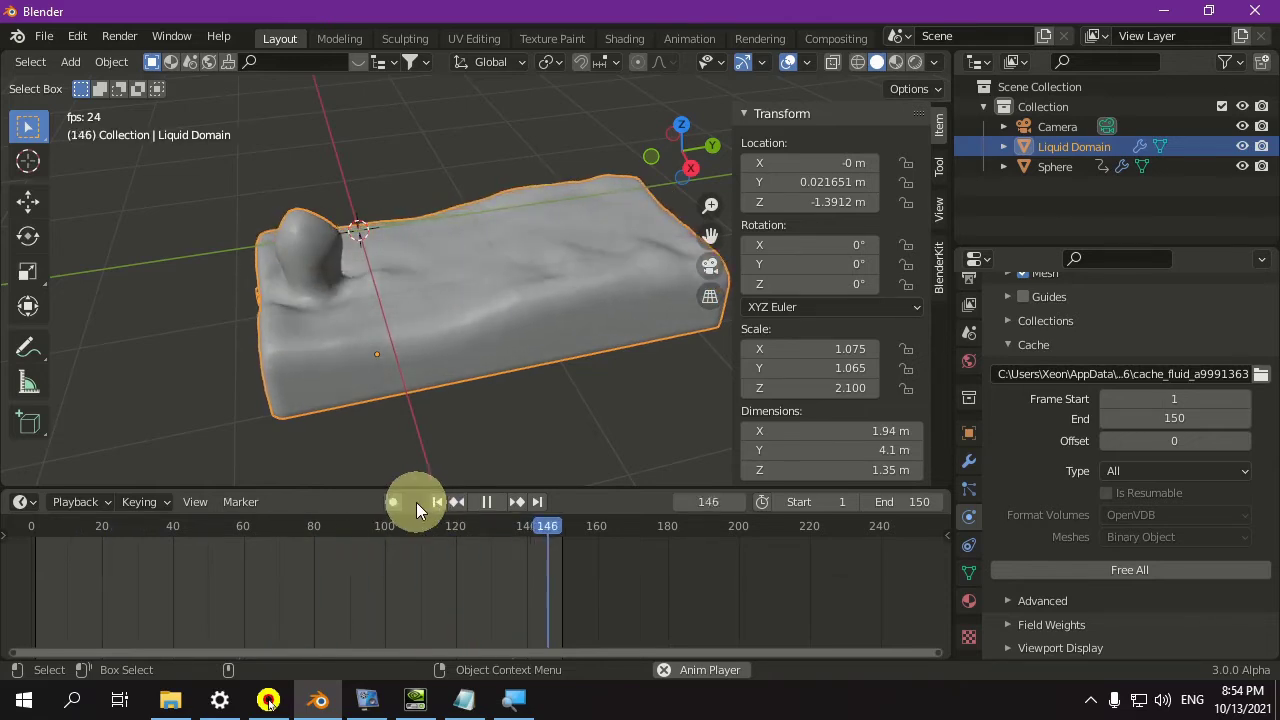
{"action": "left_click", "coordinate": [481, 502]}
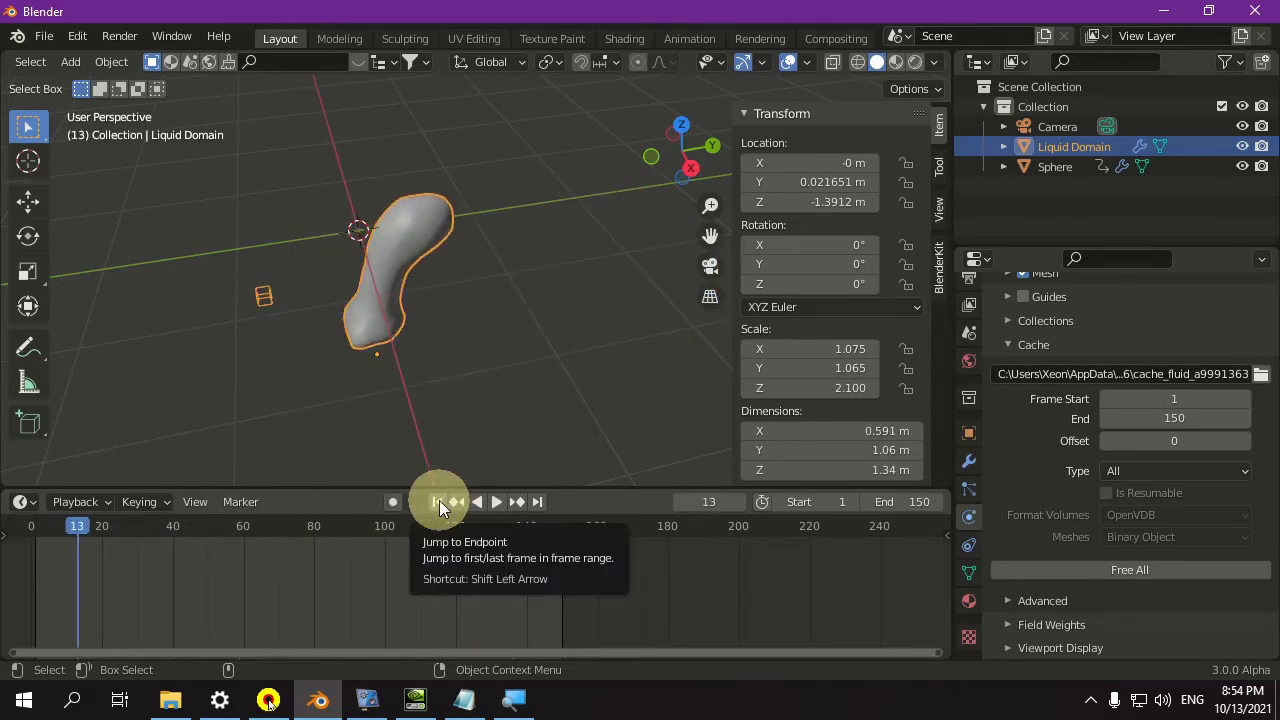
Step: Free the baked simulation and disable Diffusion for the liquid domain
{"action": "left_click", "coordinate": [1075, 570]}
{"action": "scroll", "coordinate": [1075, 576], "scroll_direction": "up", "scroll_amount": 5}
{"action": "scroll", "coordinate": [1075, 570], "scroll_direction": "up", "scroll_amount": 3}
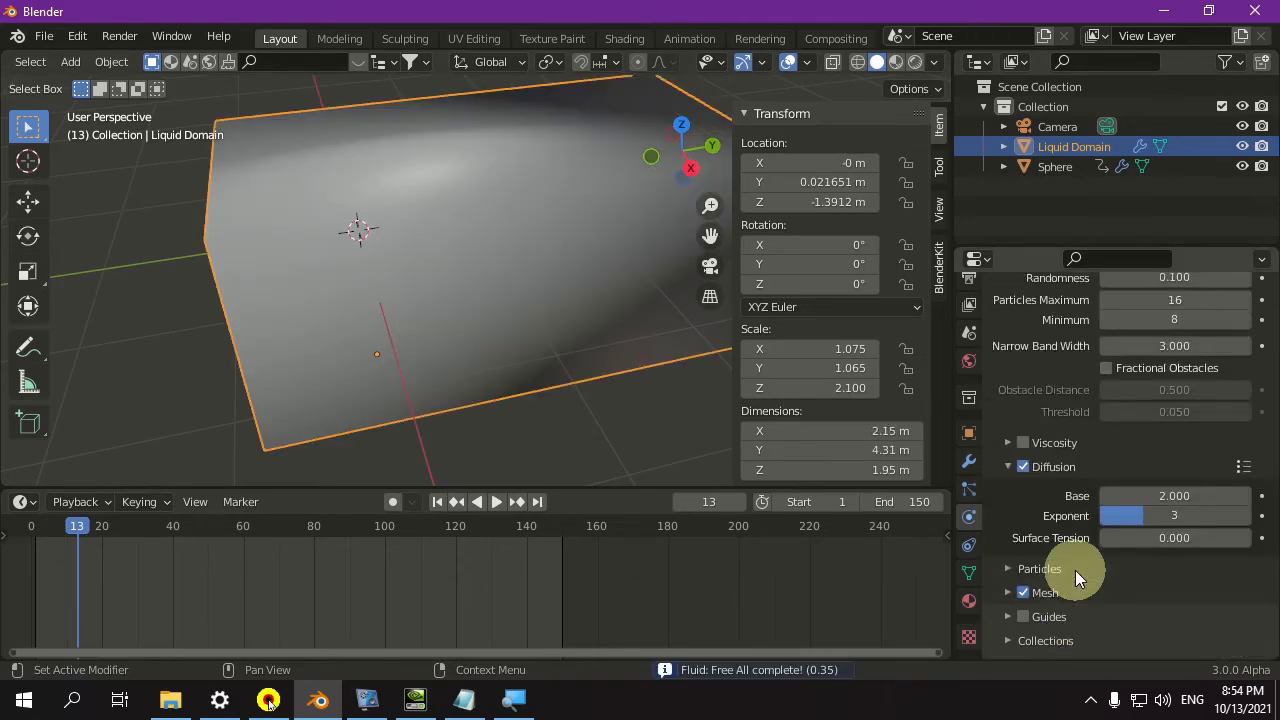
{"action": "scroll", "coordinate": [1075, 570], "scroll_direction": "up", "scroll_amount": 1}
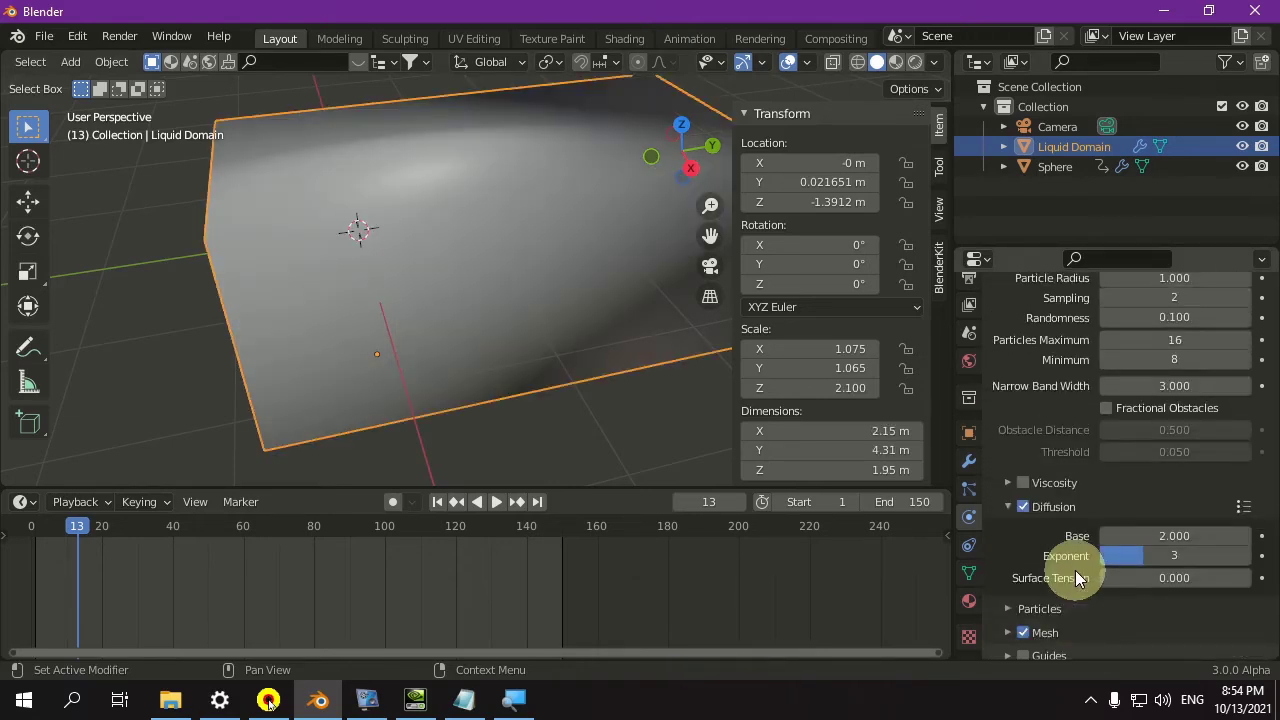
{"action": "left_click", "coordinate": [1020, 507]}
Step: Enable Viscosity for the liquid domain with a strength of 0.2 and bake the whole simulation
{"action": "left_click", "coordinate": [1006, 483]}
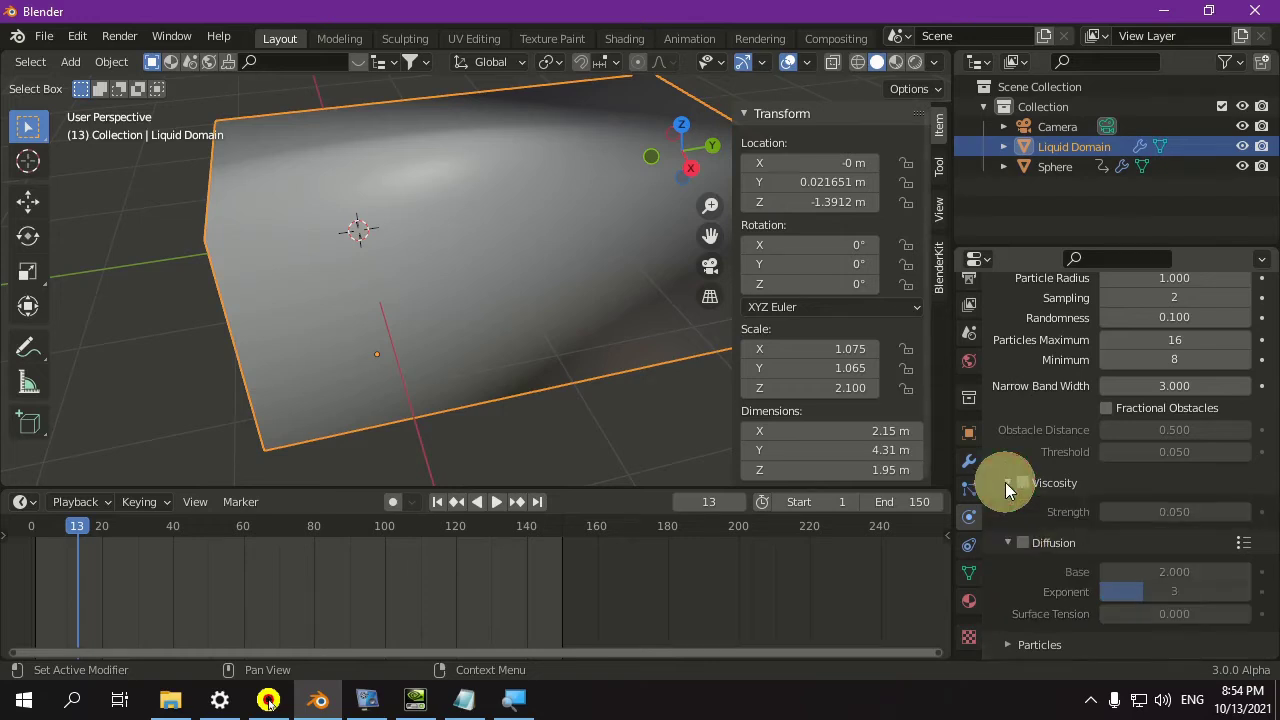
{"action": "left_click", "coordinate": [1025, 486]}
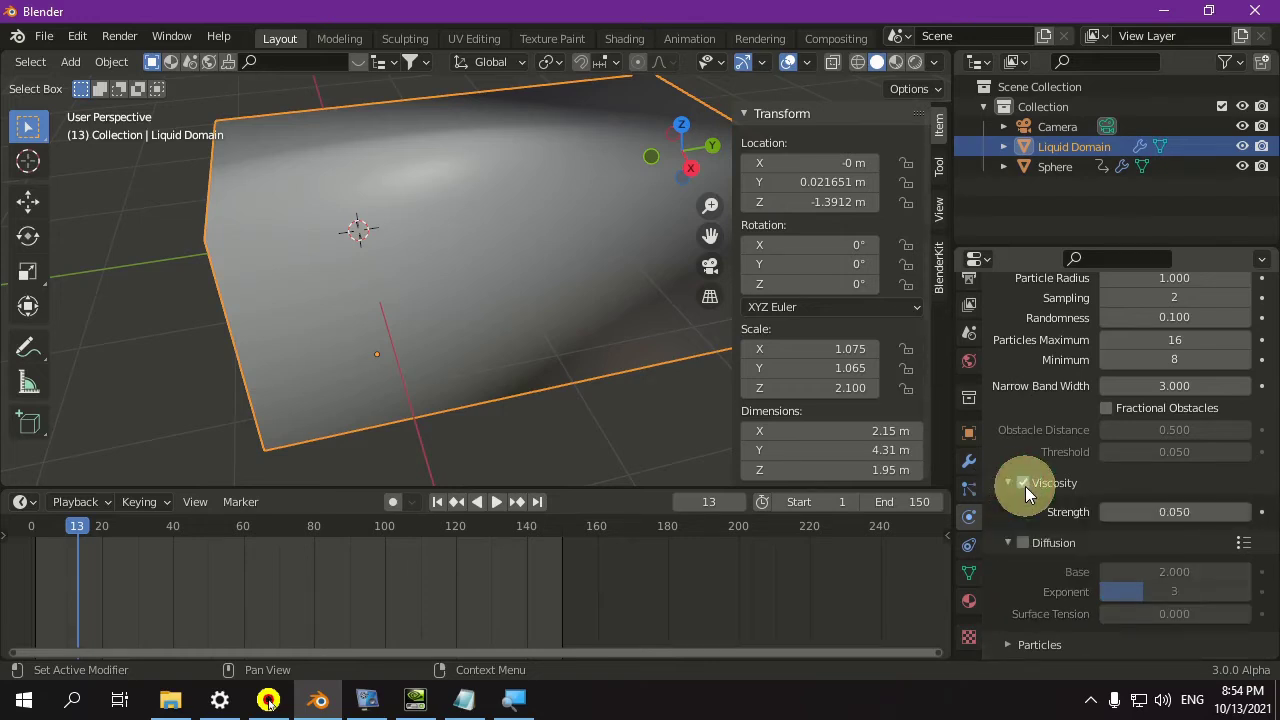
{"action": "left_click", "coordinate": [1172, 512]}
{"action": "key", "text": "BackSpace"}
{"action": "type", "text": ".2"}
{"action": "key", "text": "Return"}
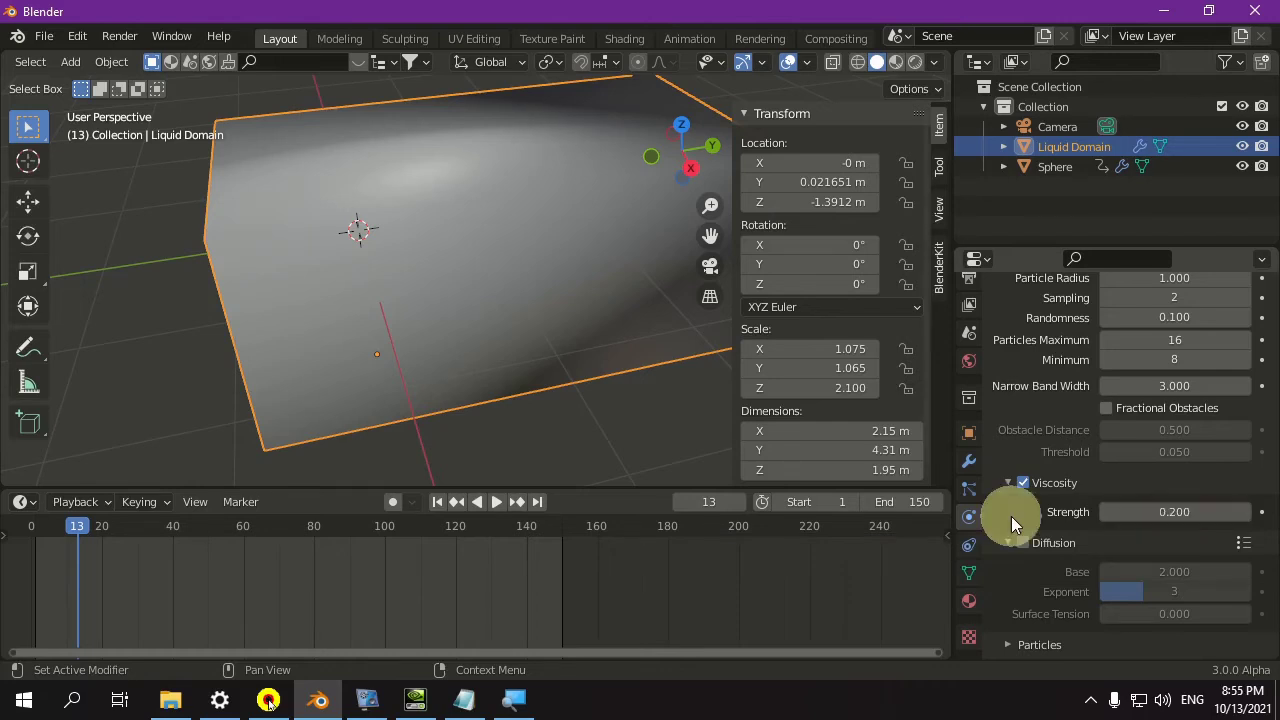
{"action": "scroll", "coordinate": [1011, 516], "scroll_direction": "down", "scroll_amount": 8}
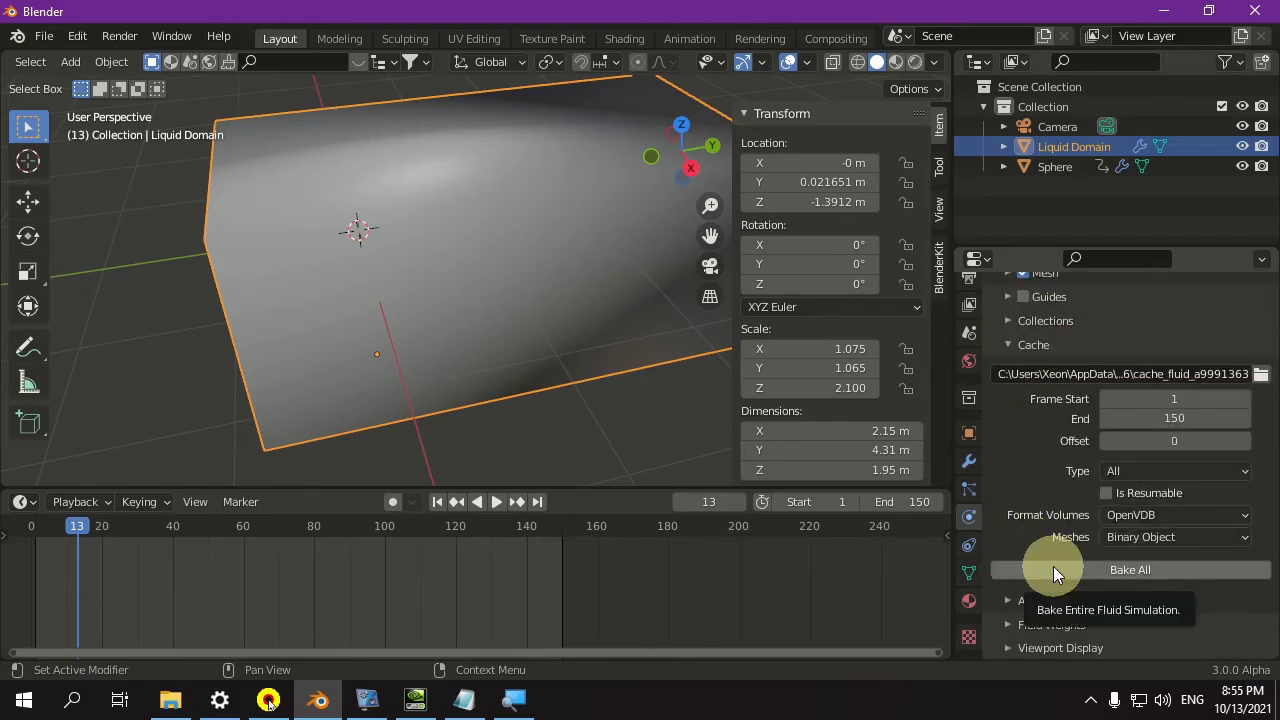
{"action": "left_click", "coordinate": [1053, 566]}
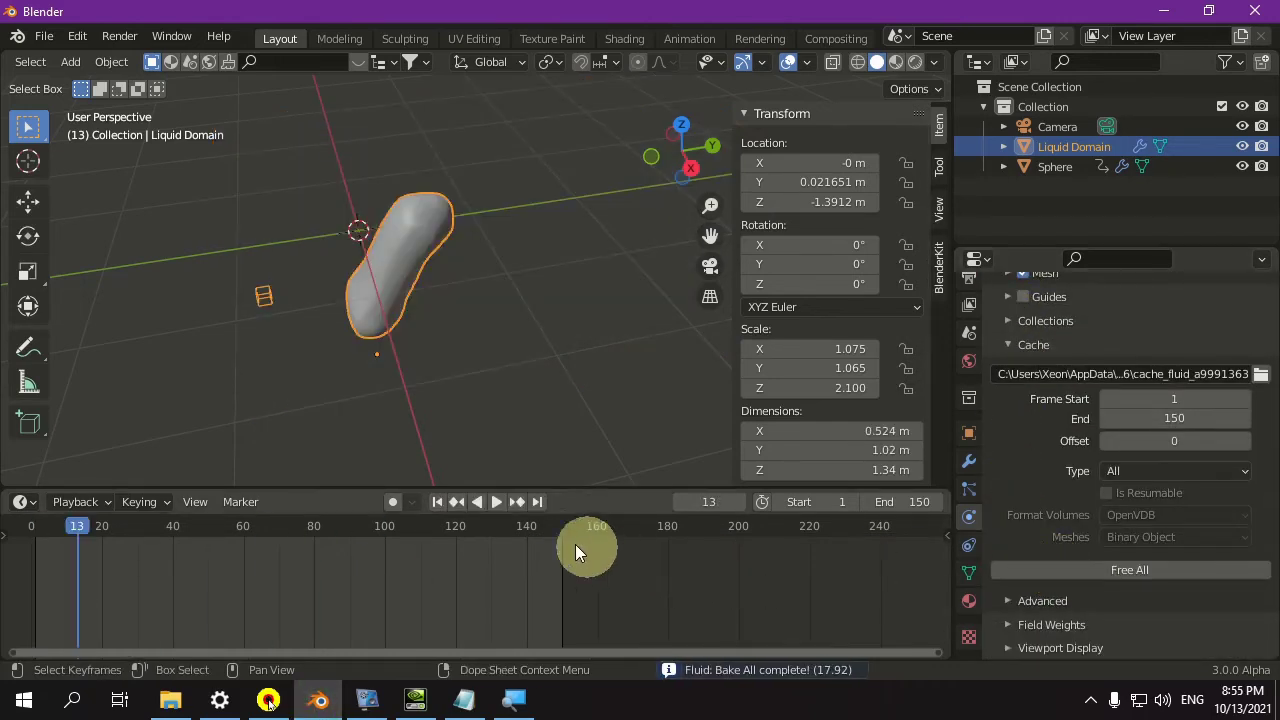
Step: Play the viscous liquid bake from the first frame and examine how it piles up under the moving sphere
{"action": "left_click", "coordinate": [437, 501]}
{"action": "key", "text": "space"}
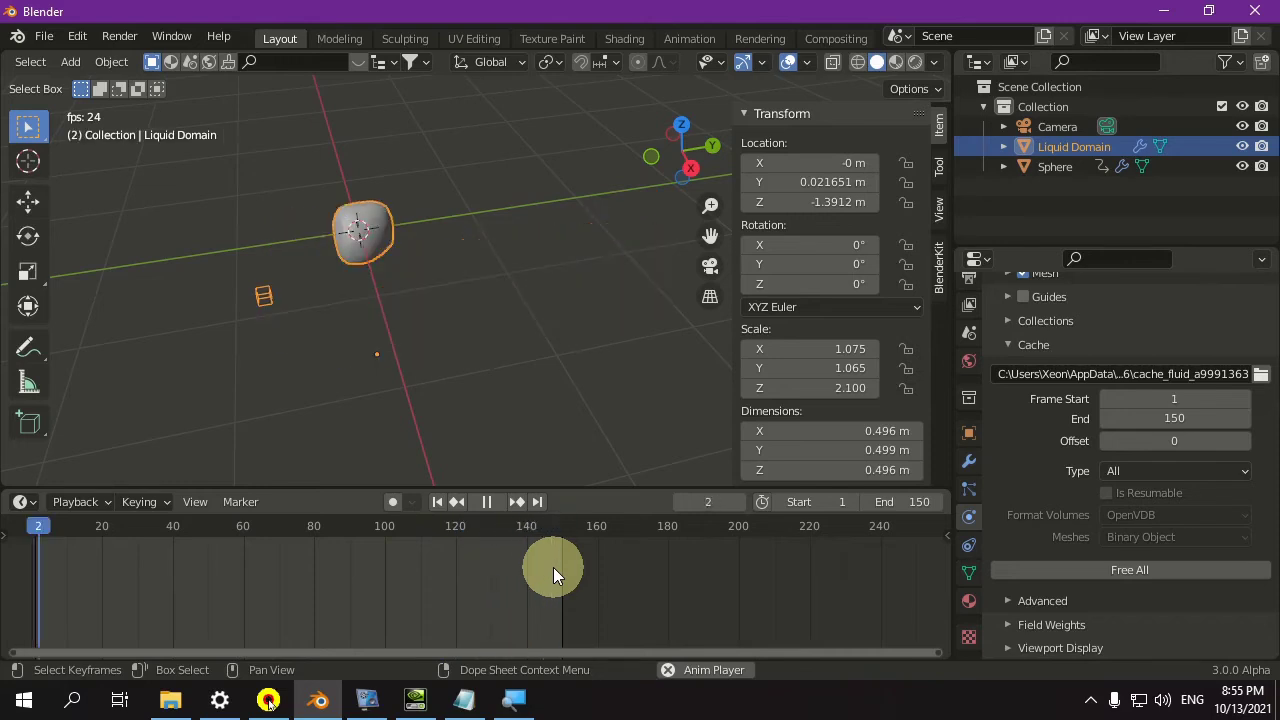
{"action": "key", "text": "space"}
{"action": "scroll", "coordinate": [1081, 517], "scroll_direction": "up", "scroll_amount": 9}
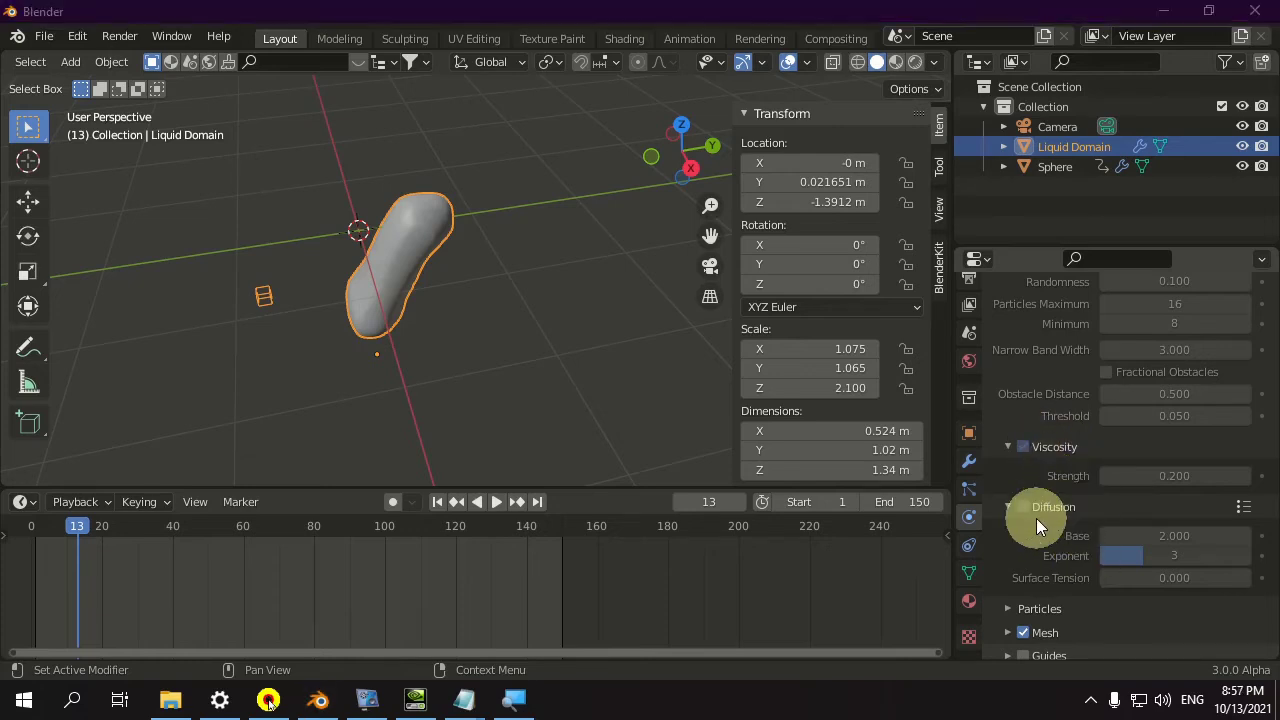
{"action": "left_click", "coordinate": [446, 501]}
{"action": "key", "text": "space"}
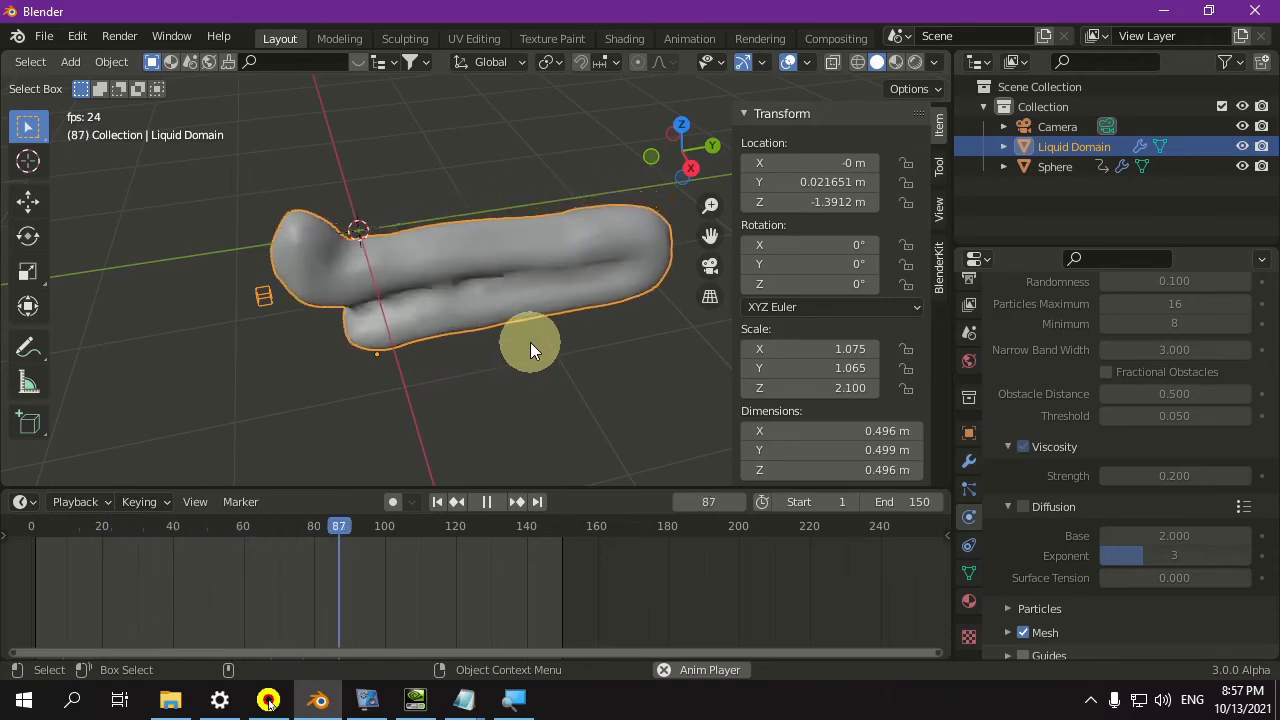
{"action": "key", "text": "space"}
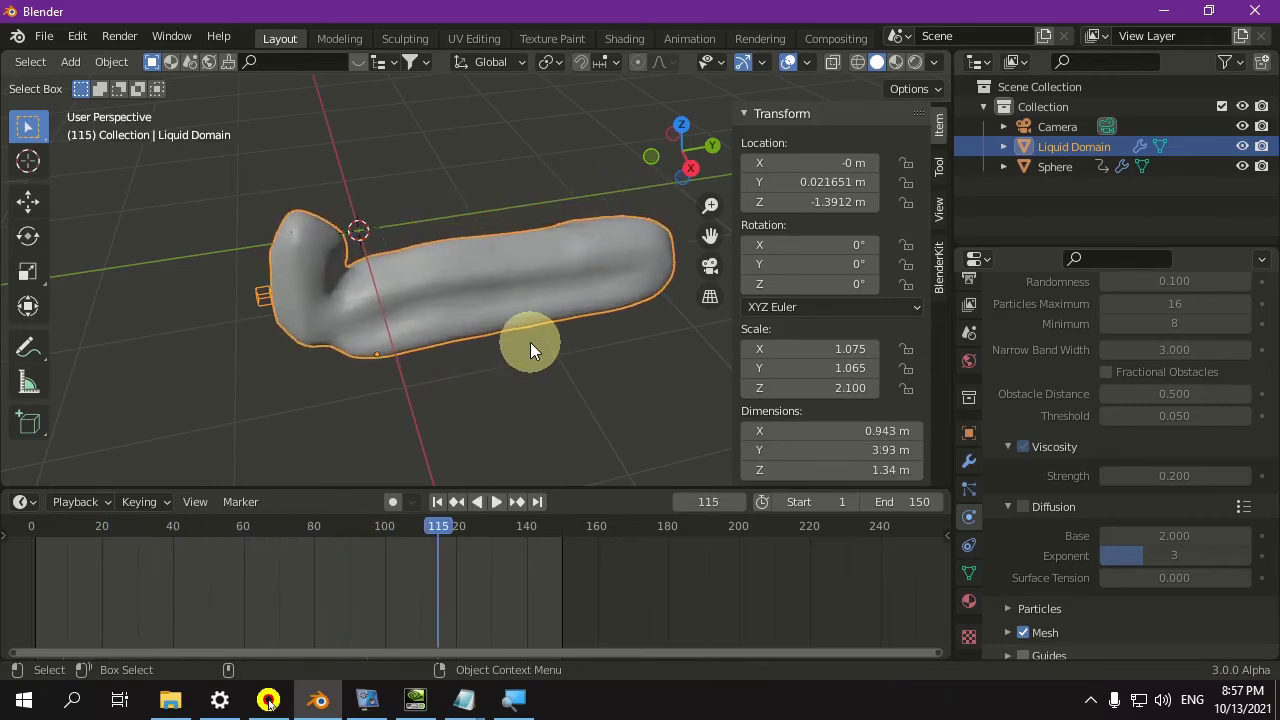
Step: Free the baked simulation and set the liquid mesh's Upres Factor to 4
{"action": "scroll", "coordinate": [1089, 498], "scroll_direction": "down", "scroll_amount": 8}
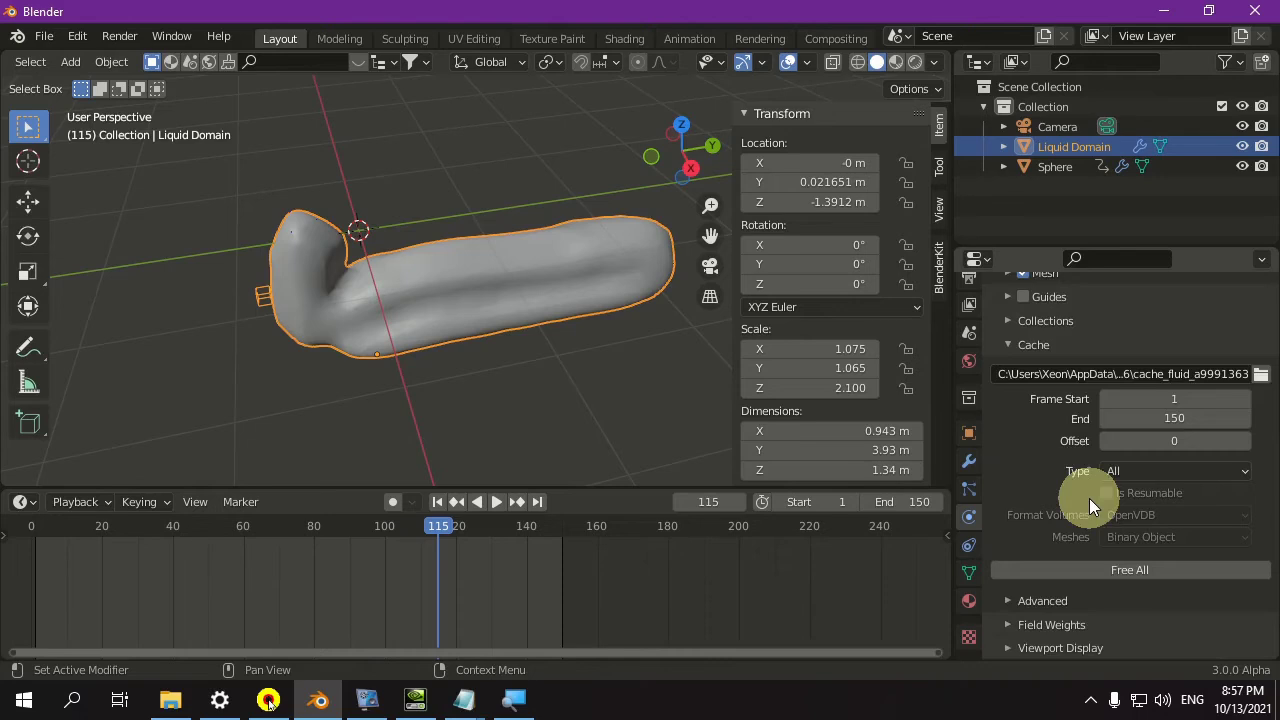
{"action": "left_click", "coordinate": [1107, 573]}
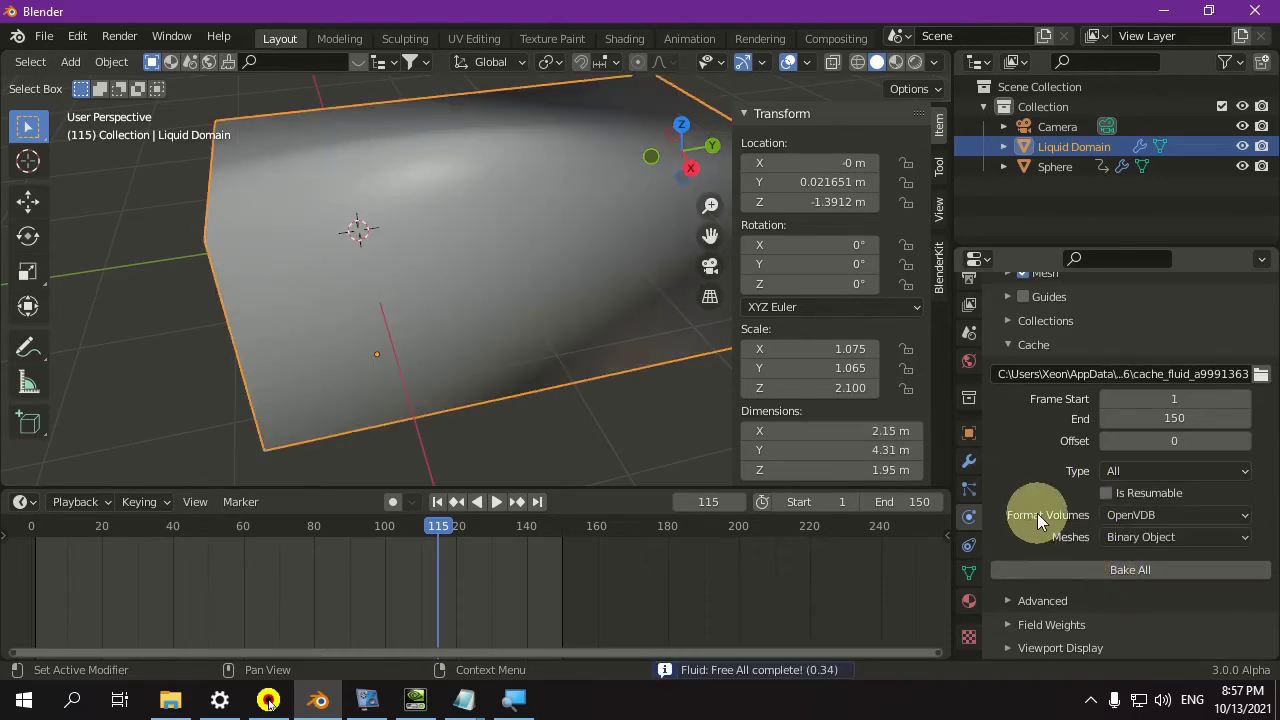
{"action": "scroll", "coordinate": [1037, 513], "scroll_direction": "up", "scroll_amount": 5}
{"action": "scroll", "coordinate": [1037, 513], "scroll_direction": "up", "scroll_amount": 7}
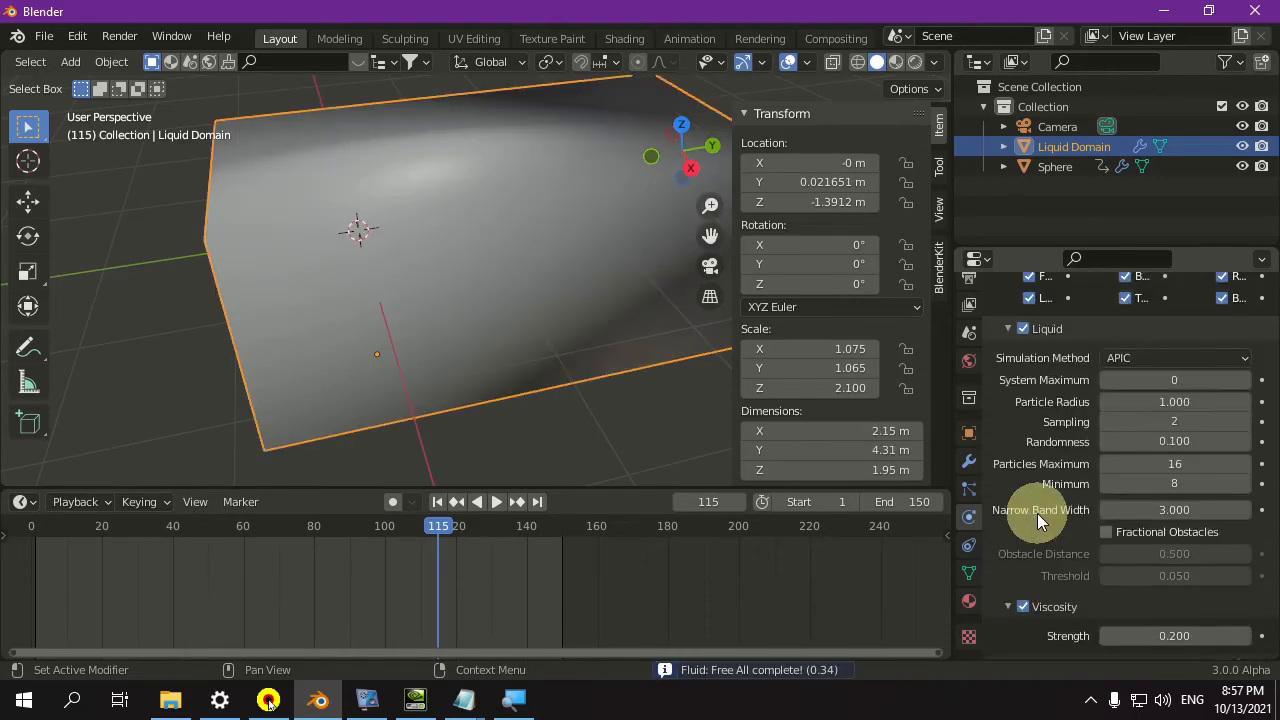
{"action": "scroll", "coordinate": [1037, 513], "scroll_direction": "up", "scroll_amount": 8}
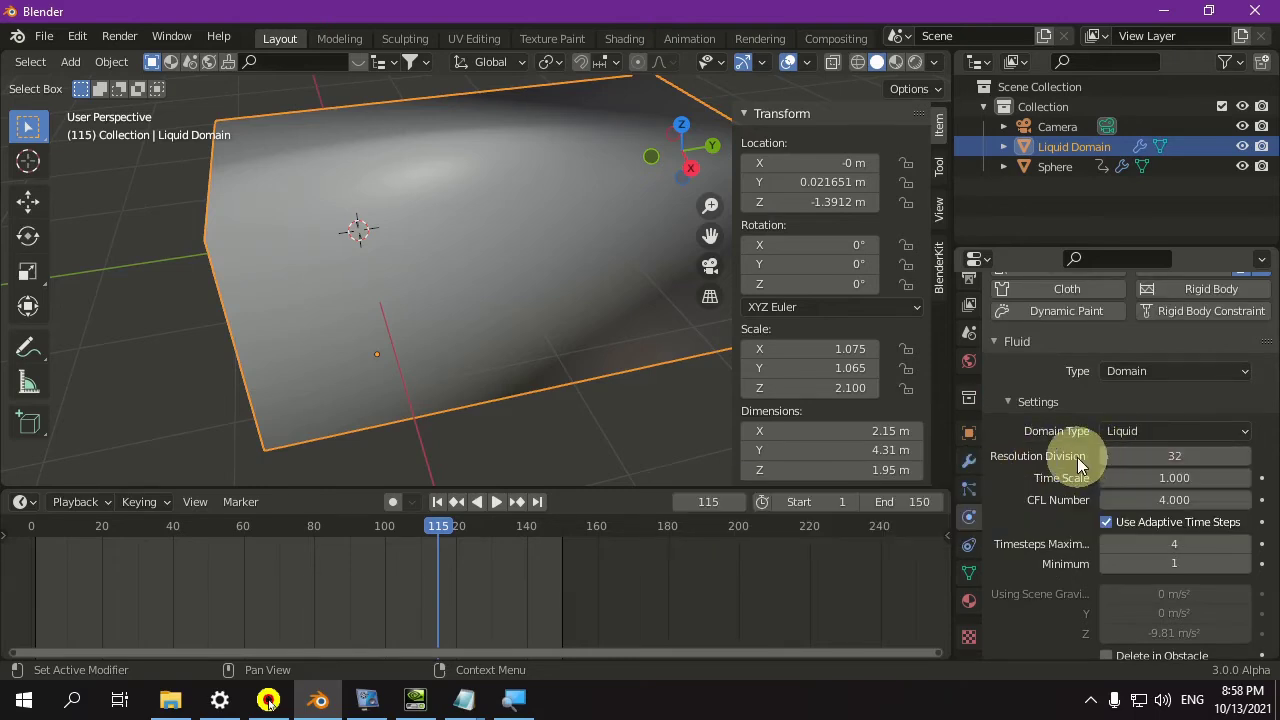
{"action": "scroll", "coordinate": [1052, 455], "scroll_direction": "down", "scroll_amount": 7}
{"action": "scroll", "coordinate": [1052, 455], "scroll_direction": "down", "scroll_amount": 12}
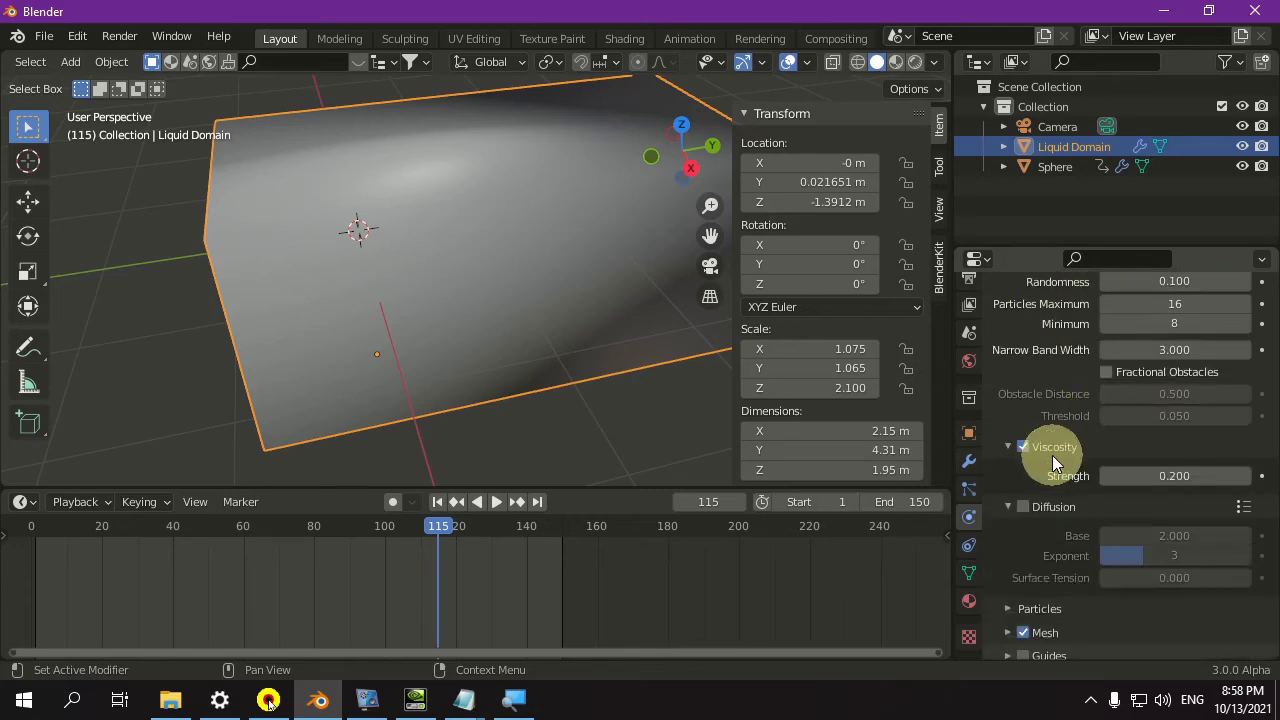
{"action": "left_click", "coordinate": [1005, 473]}
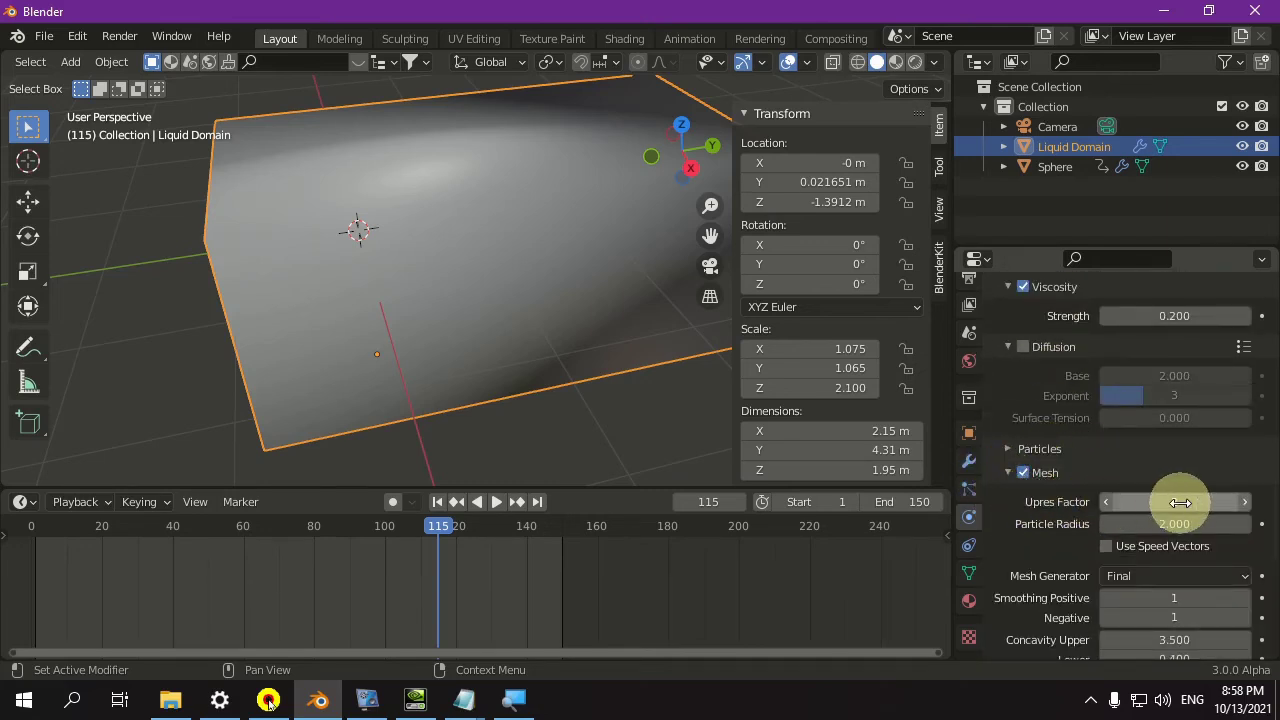
{"action": "scroll", "coordinate": [1034, 502], "scroll_direction": "down", "scroll_amount": 1}
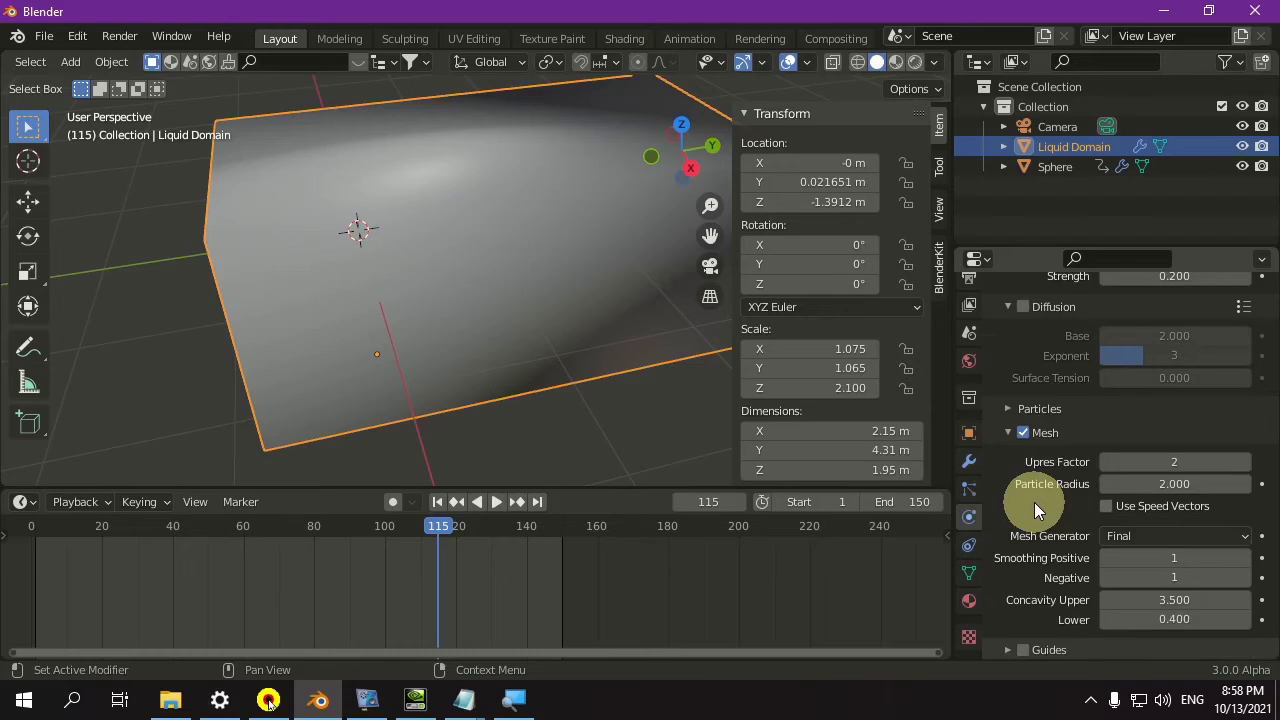
{"action": "left_click", "coordinate": [1250, 463]}
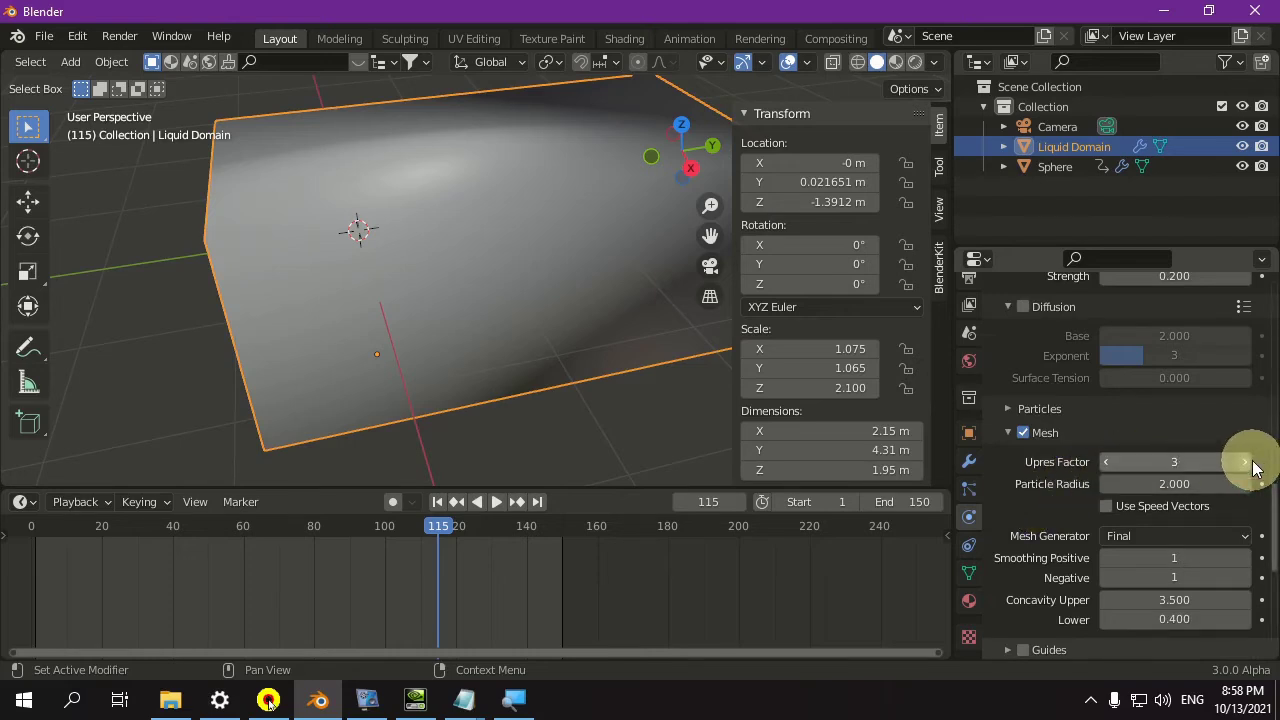
{"action": "left_click", "coordinate": [1248, 463]}
Step: Bake the whole simulation with the finer mesh and play it from the first frame
{"action": "scroll", "coordinate": [1010, 497], "scroll_direction": "down", "scroll_amount": 2}
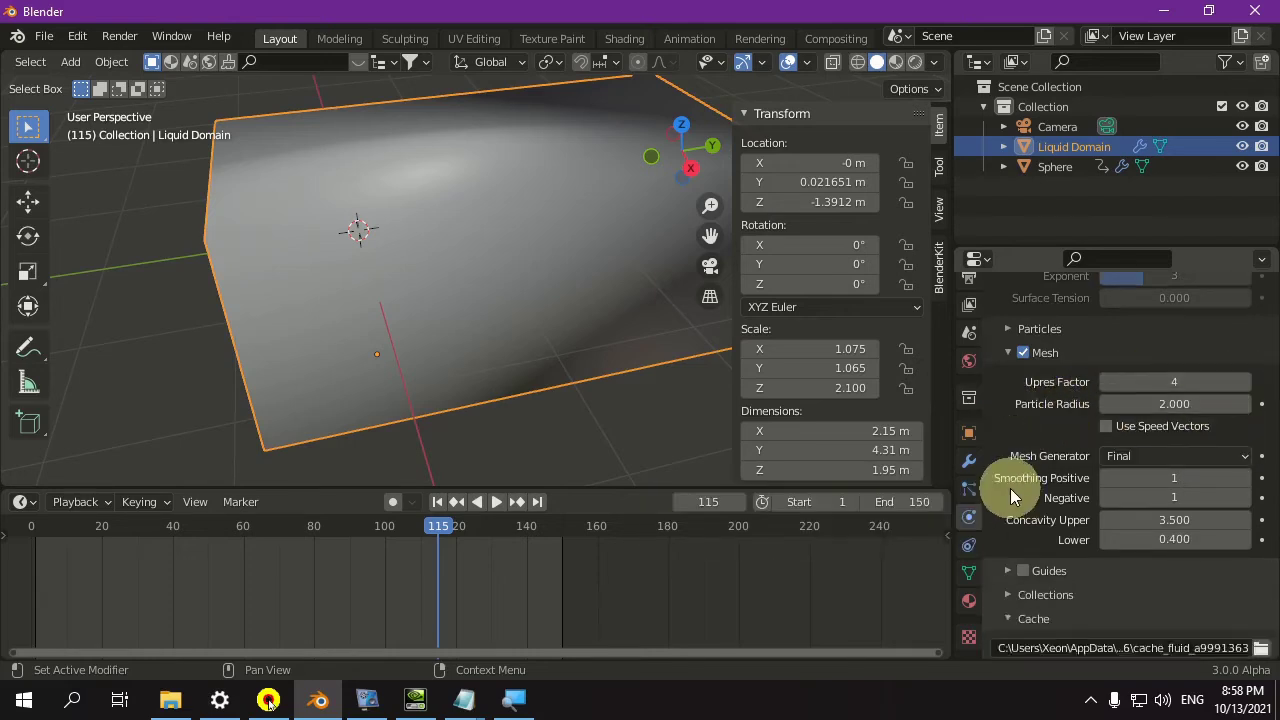
{"action": "scroll", "coordinate": [1010, 488], "scroll_direction": "down", "scroll_amount": 7}
{"action": "left_click", "coordinate": [1079, 569]}
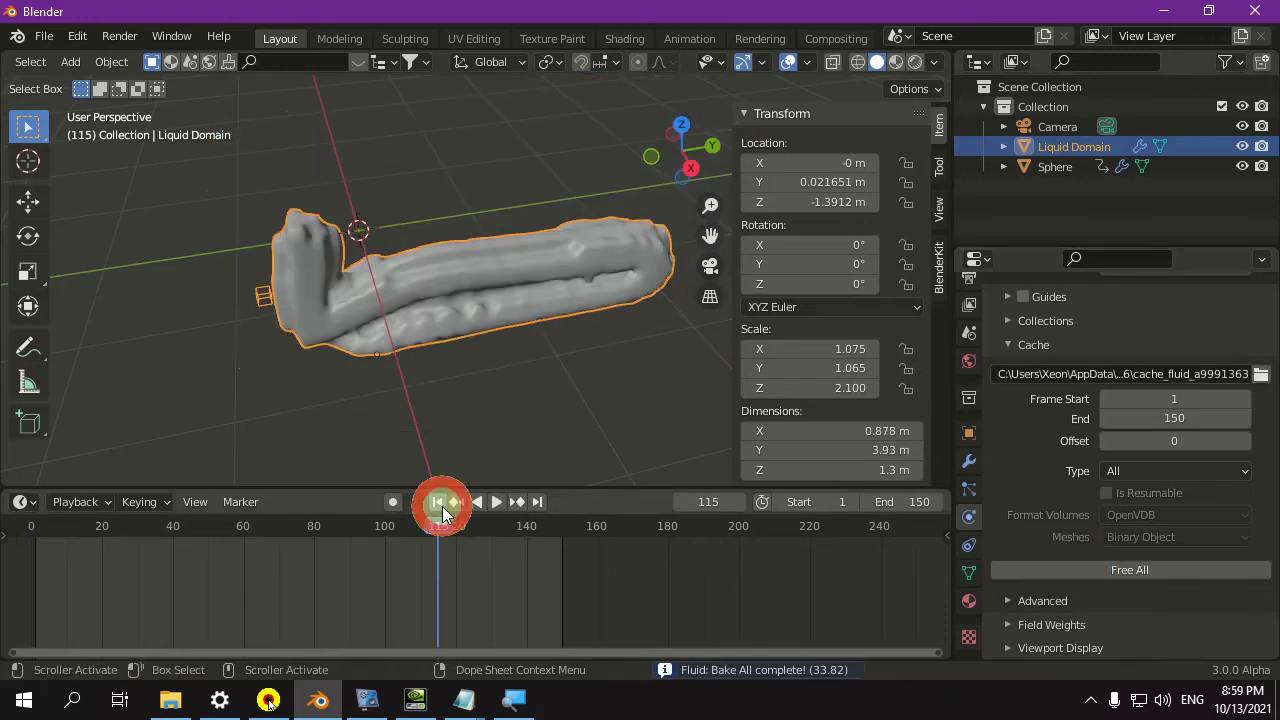
{"action": "left_click", "coordinate": [440, 503]}
{"action": "key", "text": "space"}
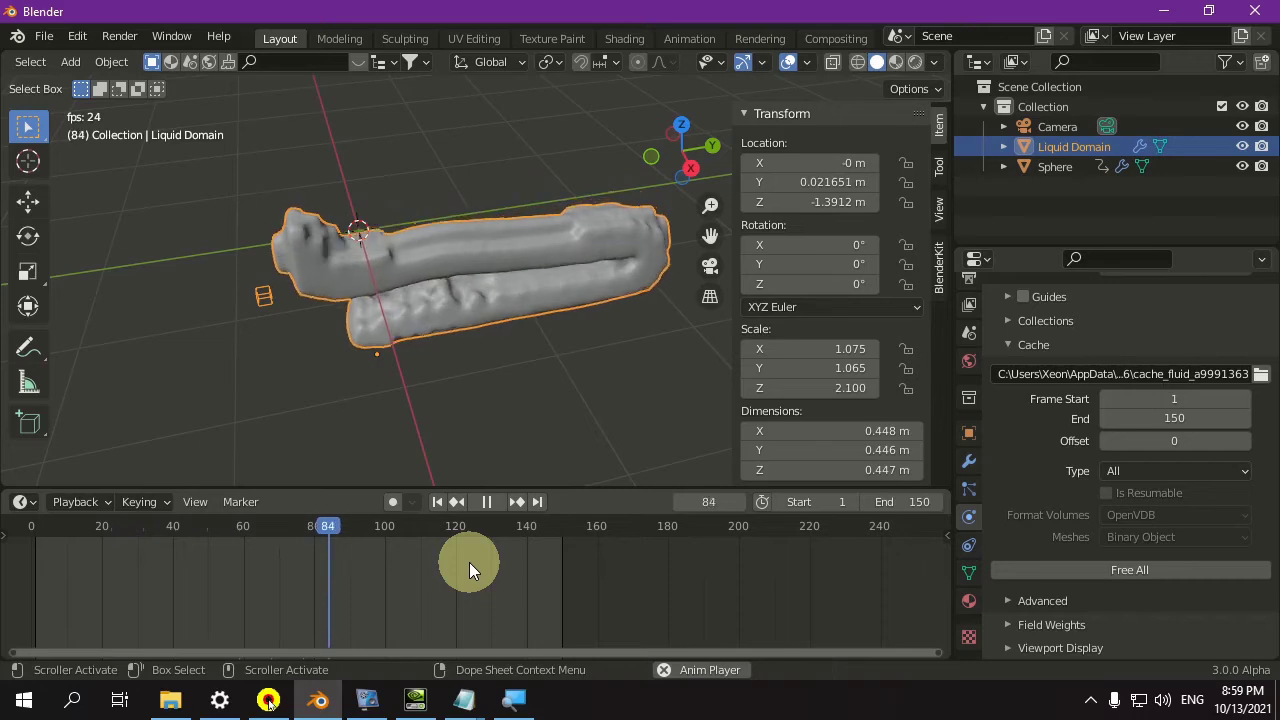
Step: Stop the playback, free the baked simulation and set the liquid mesh's Upres Factor to 2
{"action": "key", "text": "space"}
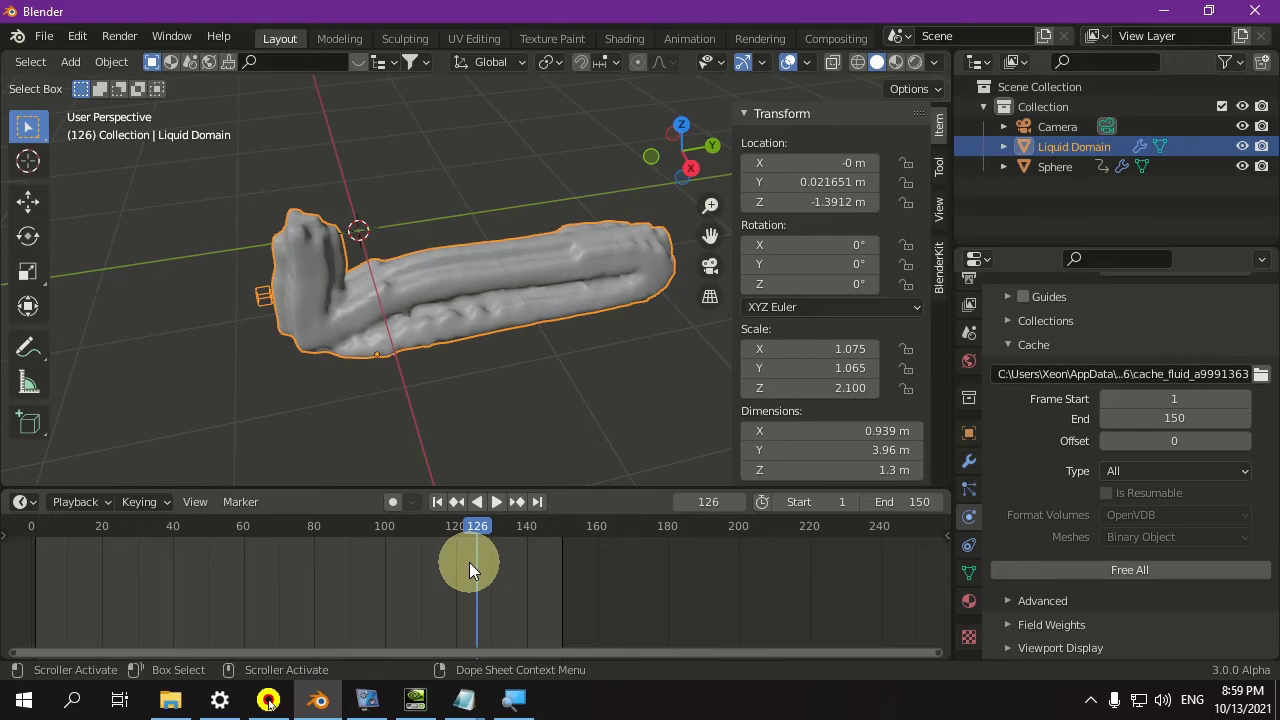
{"action": "left_click", "coordinate": [1103, 574]}
{"action": "scroll", "coordinate": [1050, 543], "scroll_direction": "up", "scroll_amount": 8}
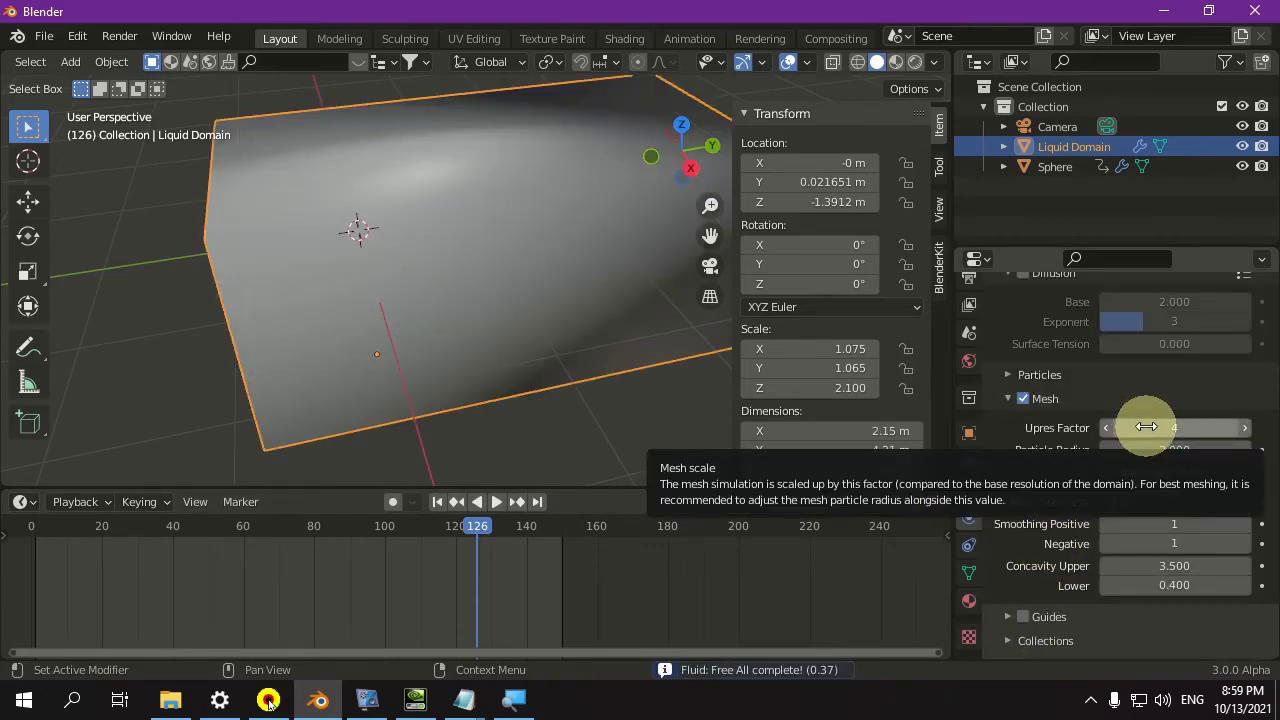
{"action": "left_click_drag", "start_coordinate": [1146, 427], "coordinate": [1094, 466]}
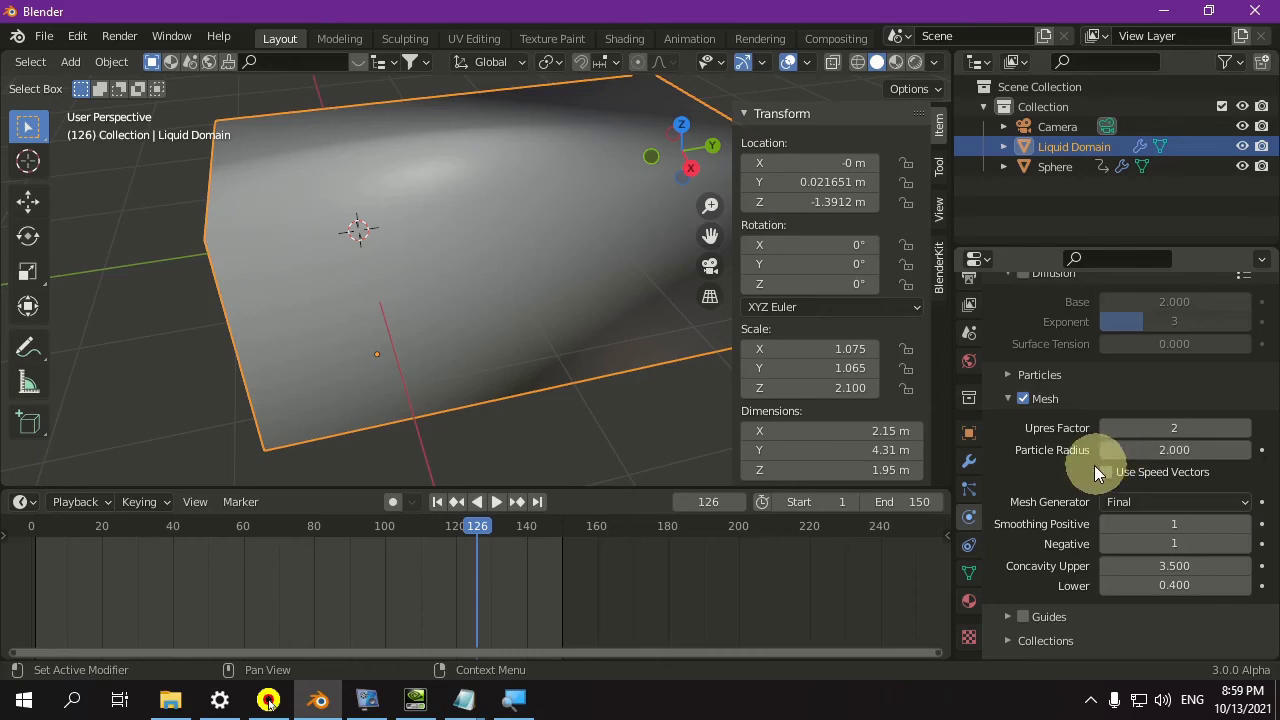
Step: Set the liquid domain's Resolution Division to 64
{"action": "scroll", "coordinate": [1051, 469], "scroll_direction": "up", "scroll_amount": 13}
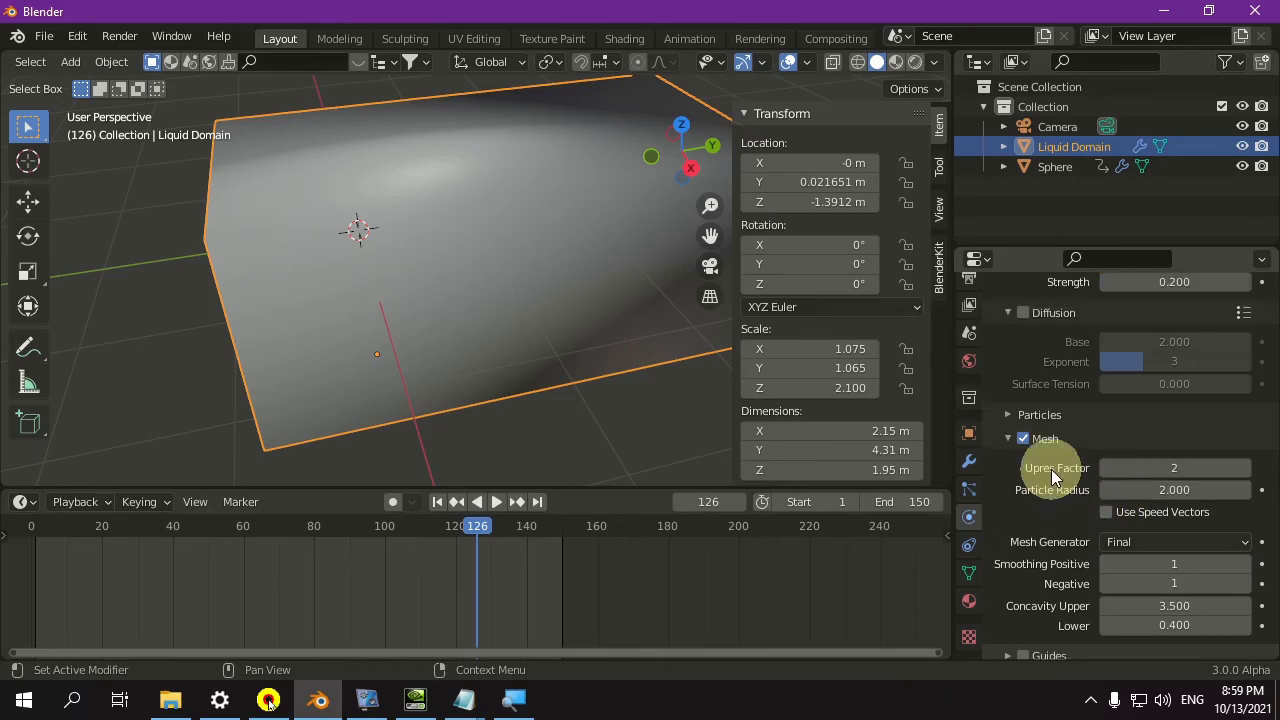
{"action": "scroll", "coordinate": [1050, 458], "scroll_direction": "up", "scroll_amount": 6}
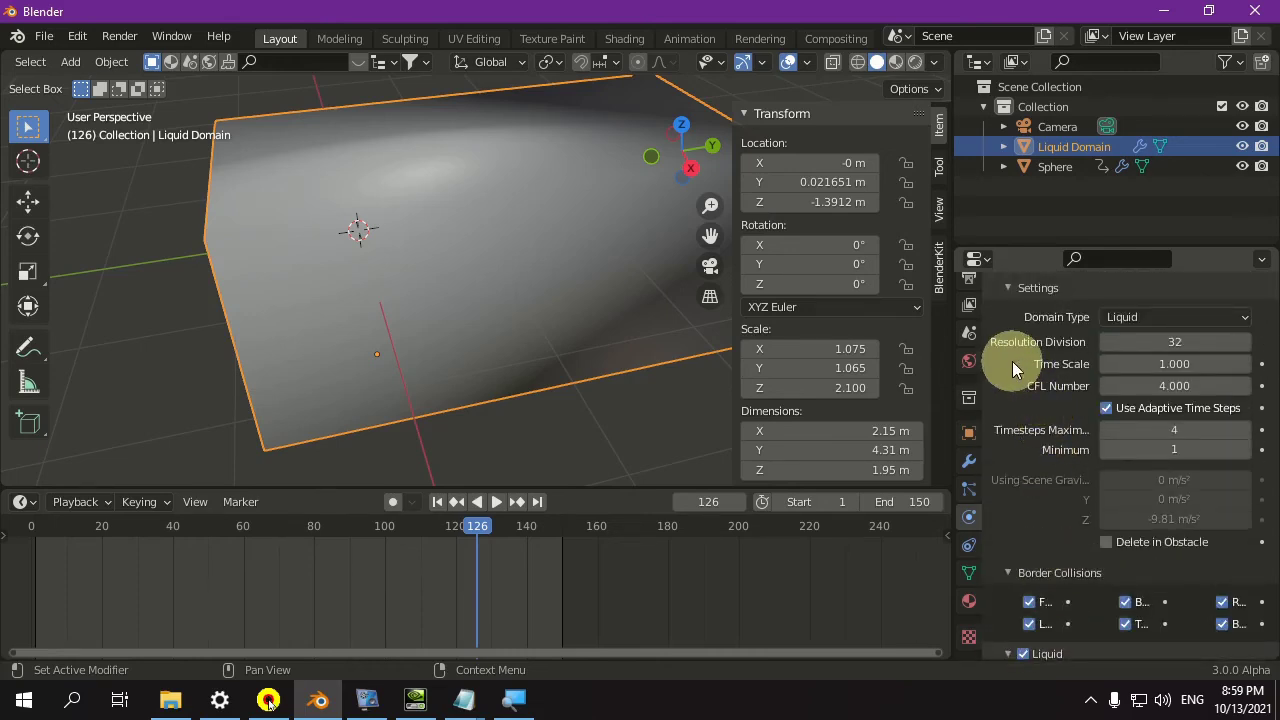
{"action": "left_click", "coordinate": [1150, 342]}
{"action": "type", "text": "64"}
{"action": "key", "text": "Return"}
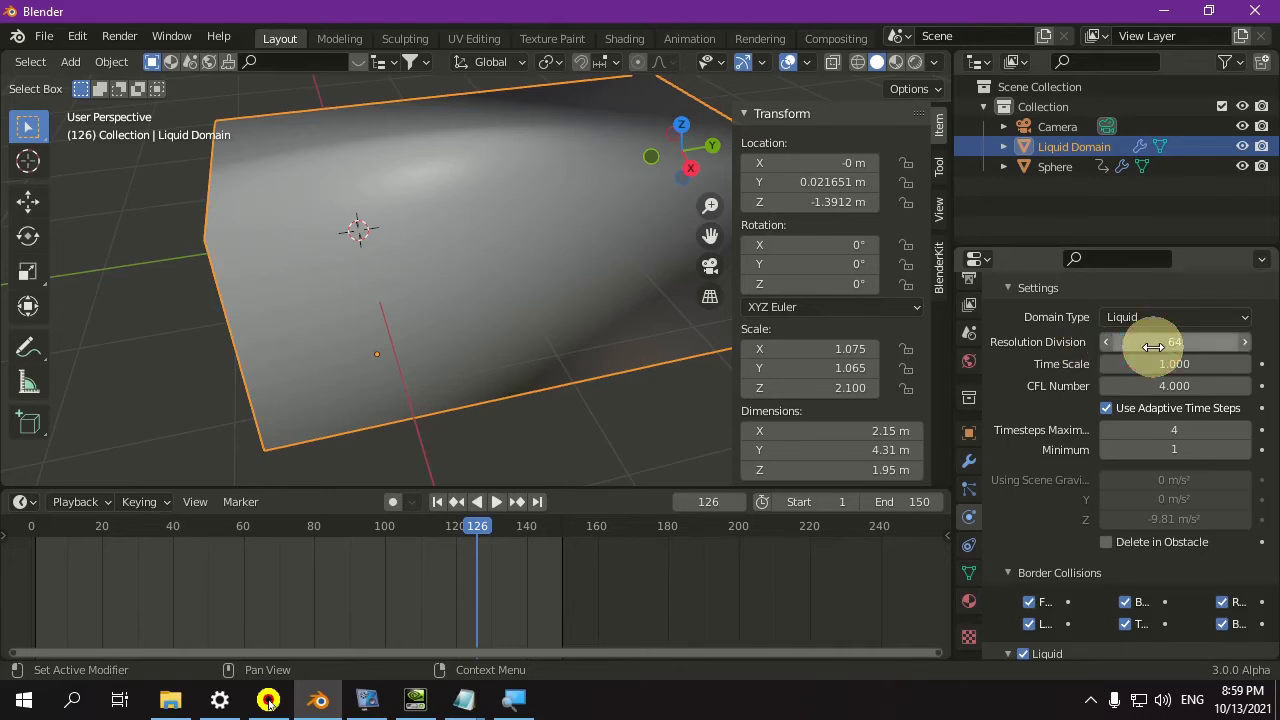
Step: Bake the whole simulation at the higher domain resolution and play the result from the first frame
{"action": "scroll", "coordinate": [1049, 419], "scroll_direction": "down", "scroll_amount": 15}
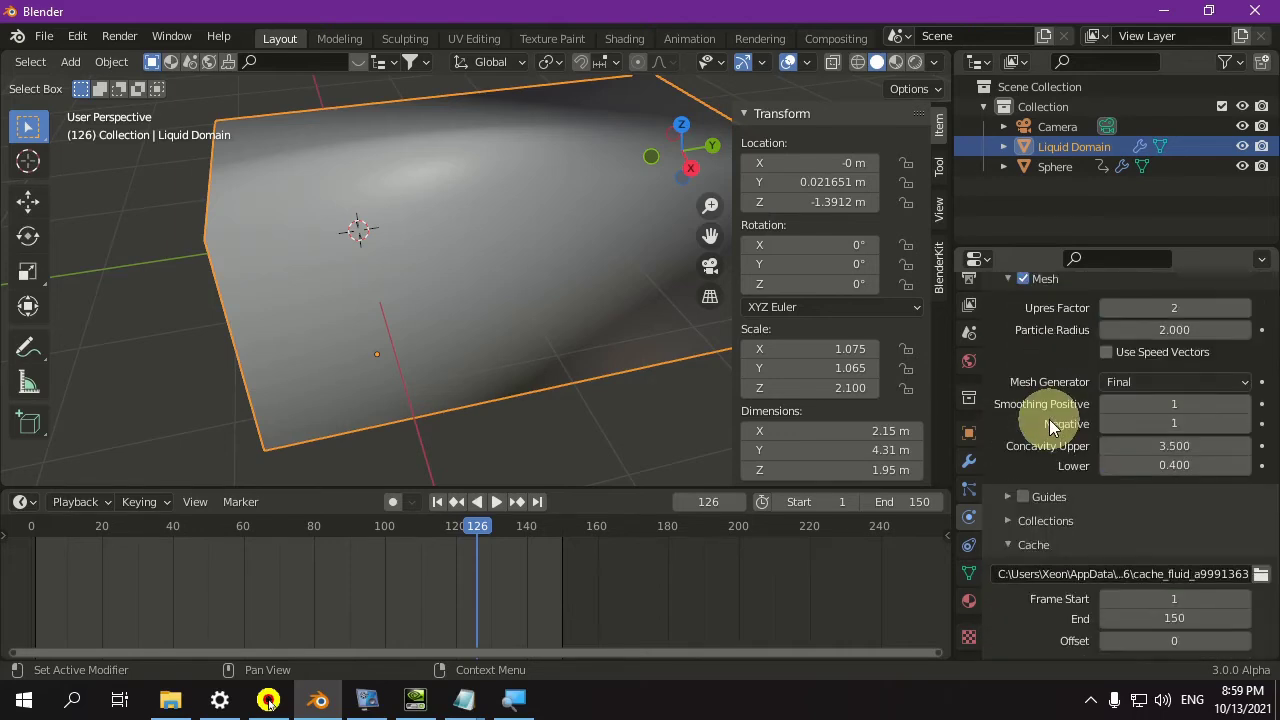
{"action": "scroll", "coordinate": [1049, 419], "scroll_direction": "down", "scroll_amount": 6}
{"action": "left_click", "coordinate": [1086, 565]}
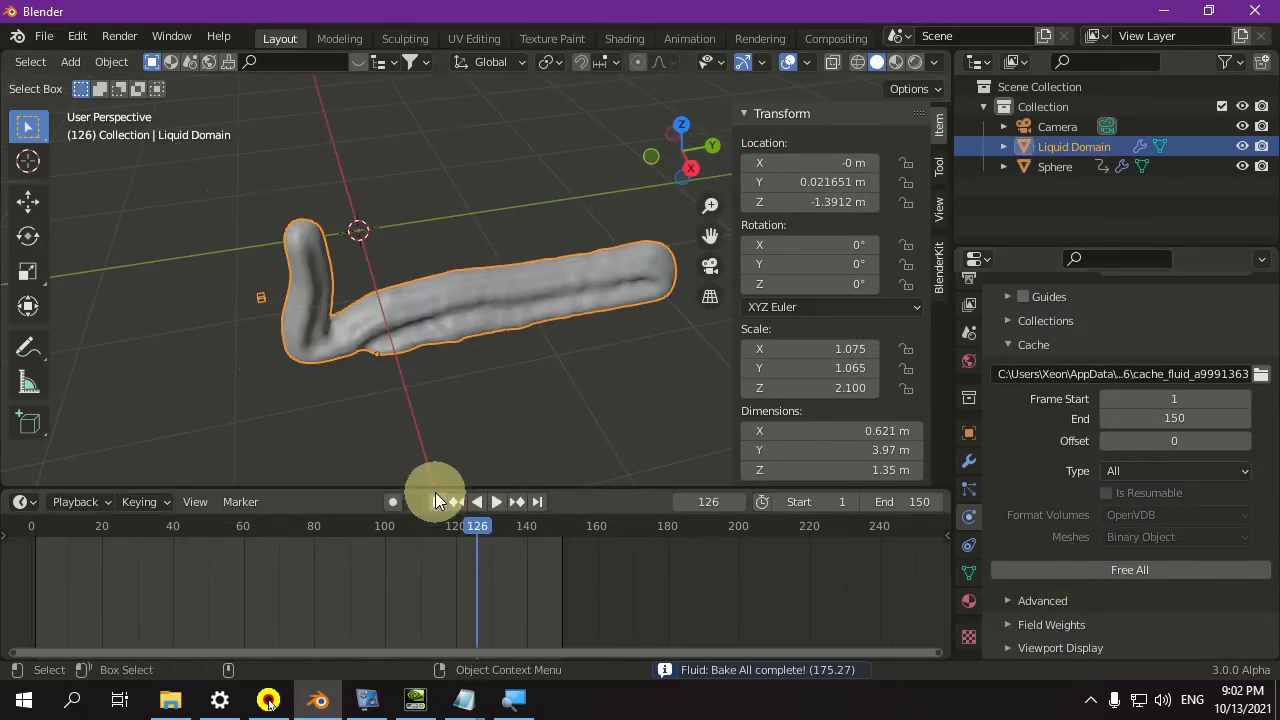
{"action": "left_click", "coordinate": [437, 501]}
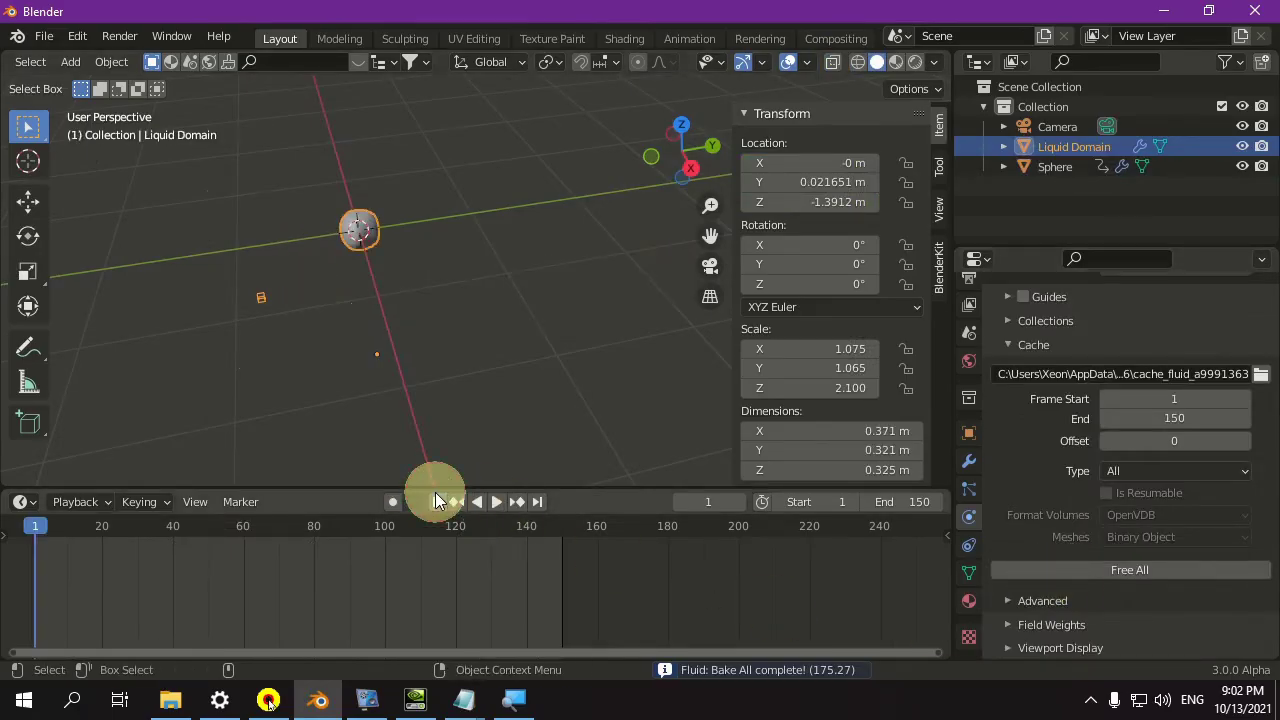
{"action": "key", "text": "space"}
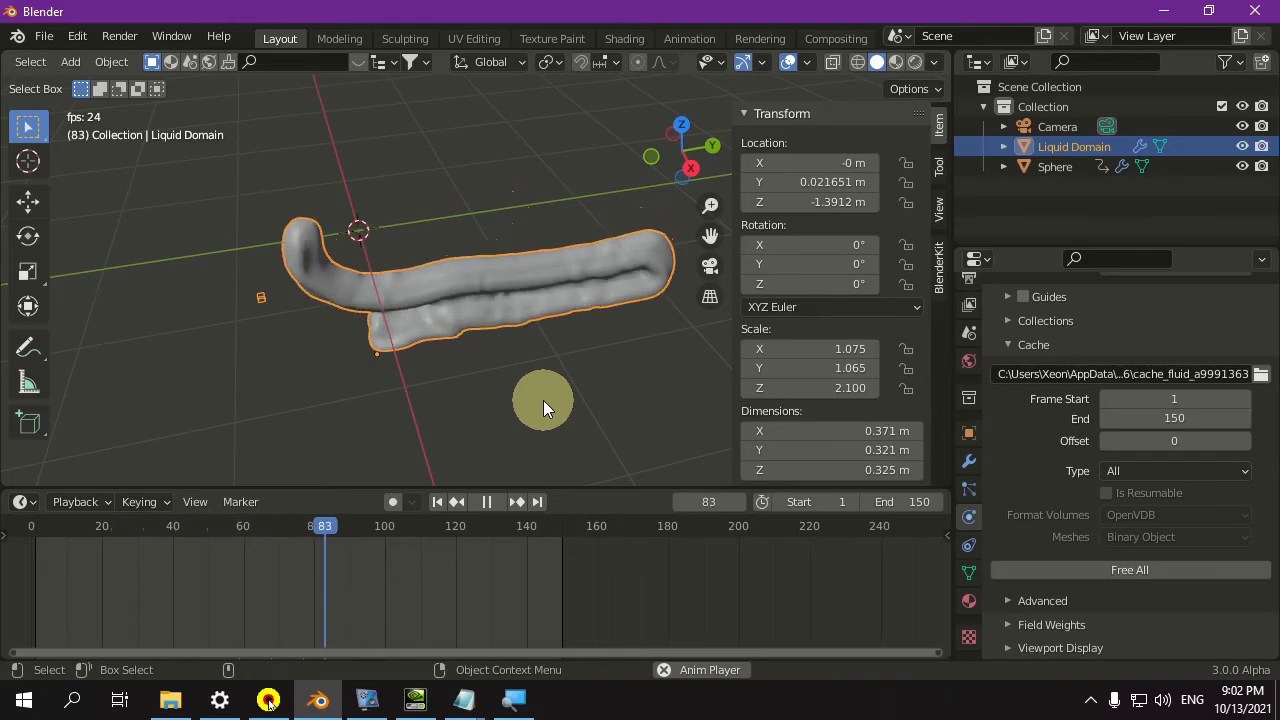
{"action": "key", "text": "Escape"}
Step: Review the liquid domain's resolution and time step settings, and free the baked simulation
{"action": "scroll", "coordinate": [1061, 464], "scroll_direction": "up", "scroll_amount": 4}
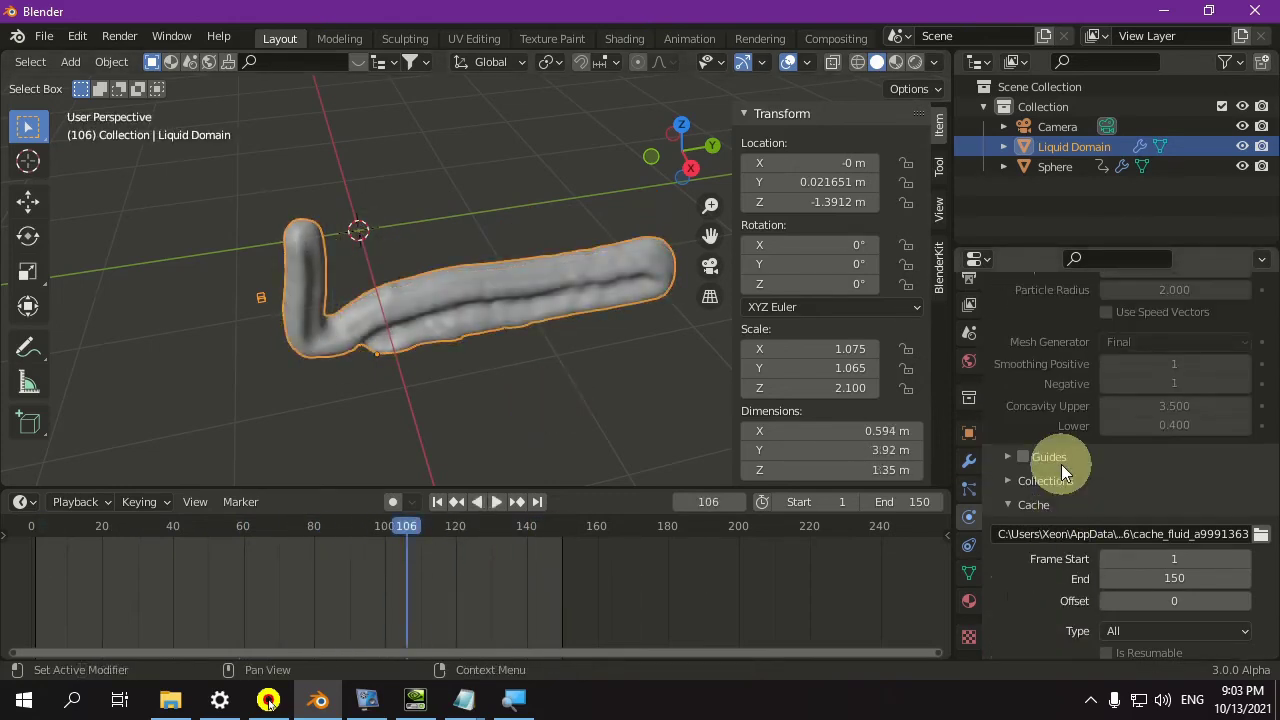
{"action": "scroll", "coordinate": [1061, 464], "scroll_direction": "up", "scroll_amount": 5}
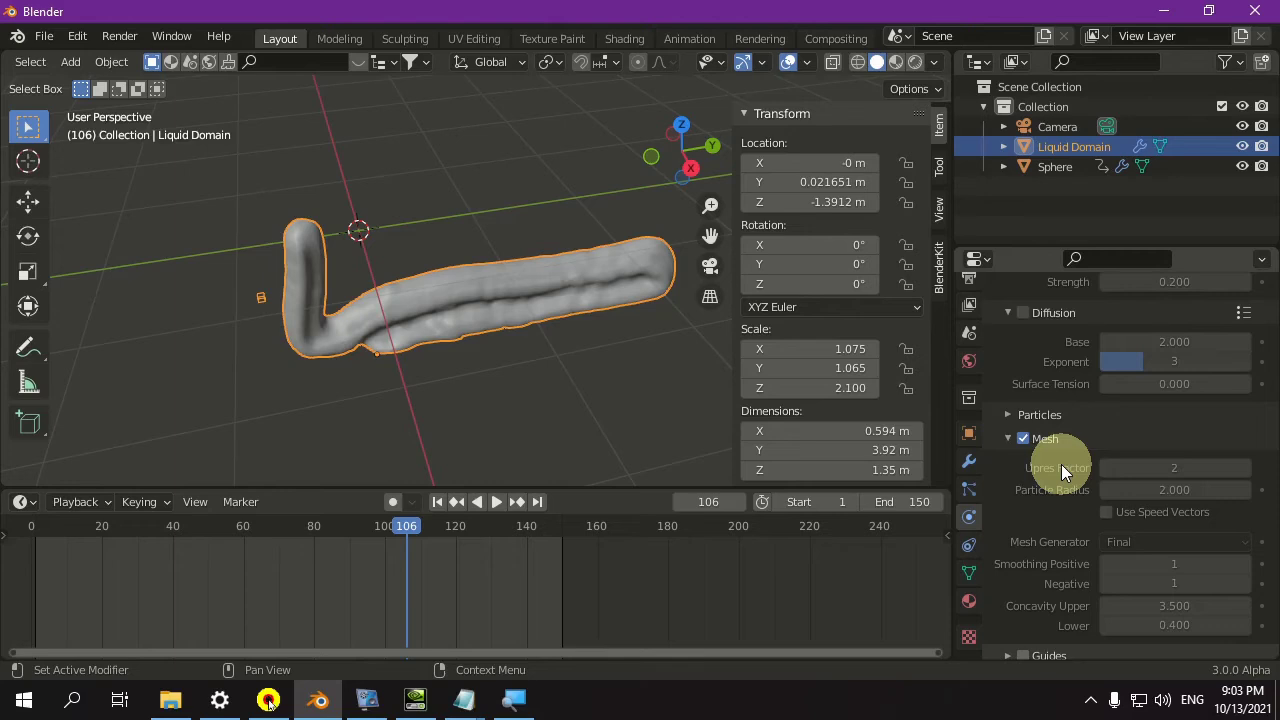
{"action": "scroll", "coordinate": [1061, 464], "scroll_direction": "up", "scroll_amount": 8}
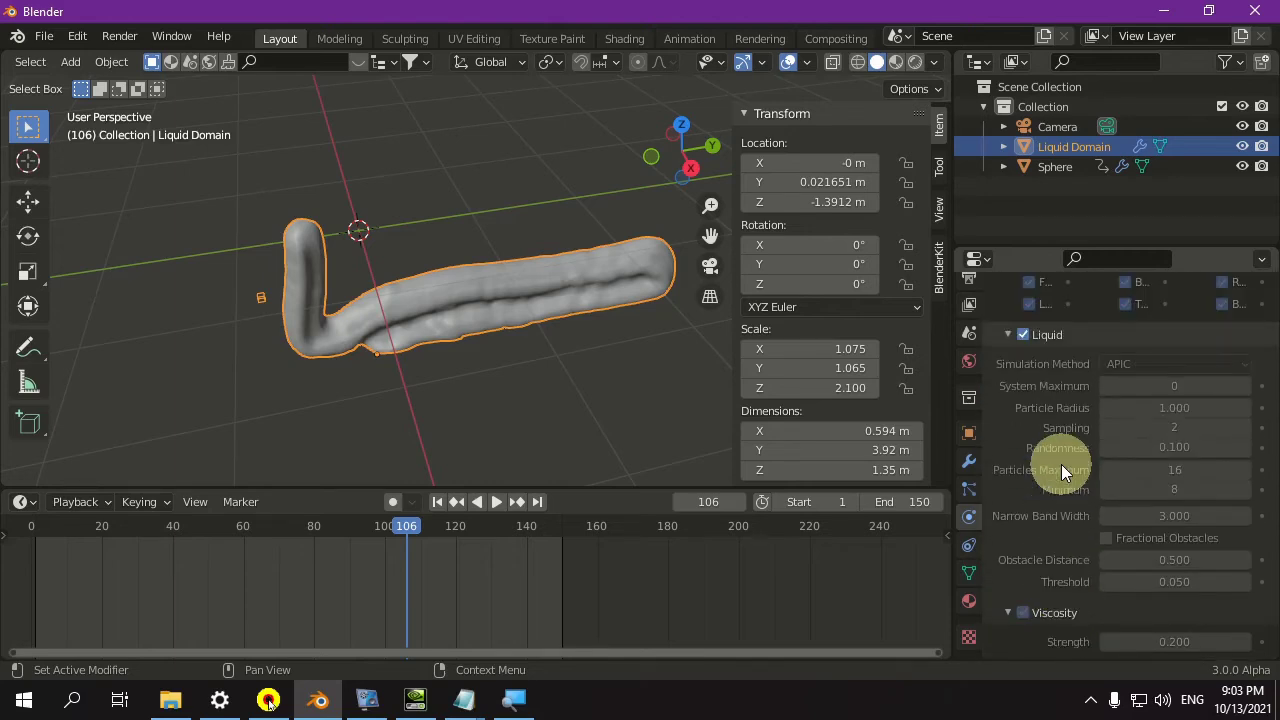
{"action": "scroll", "coordinate": [1007, 410], "scroll_direction": "up", "scroll_amount": 5}
{"action": "scroll", "coordinate": [1007, 412], "scroll_direction": "up", "scroll_amount": 6}
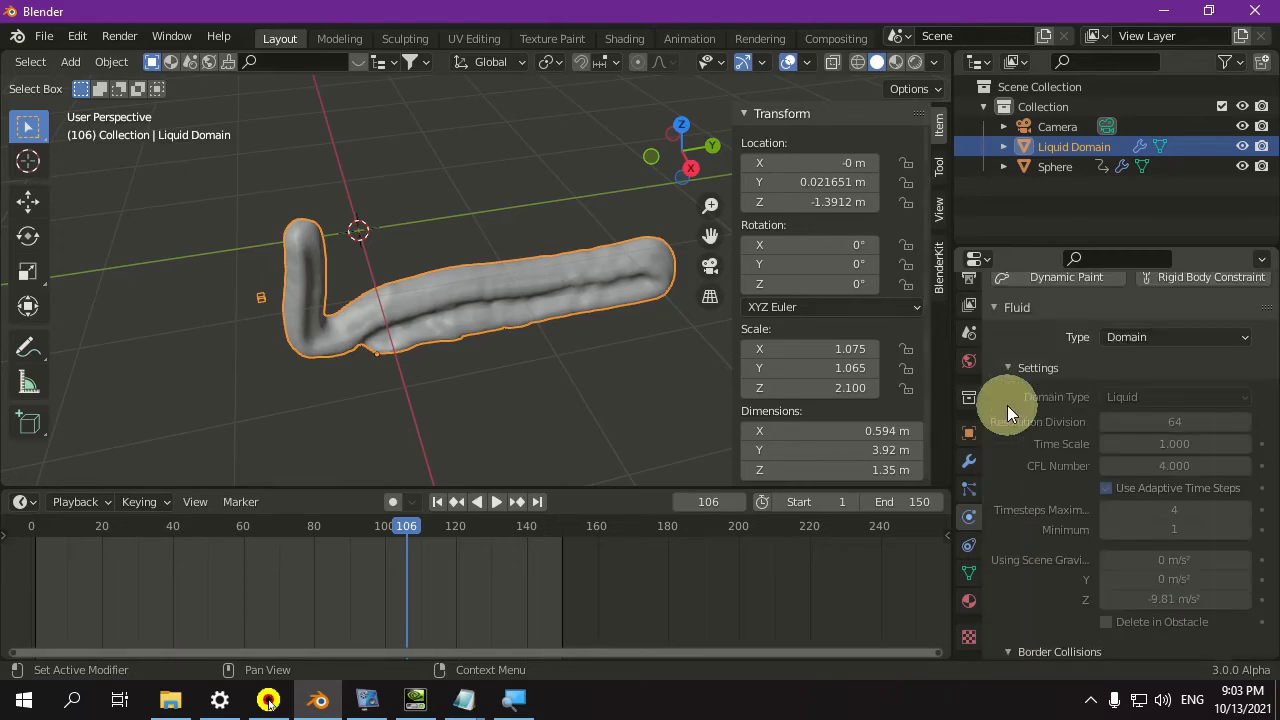
{"action": "left_click", "coordinate": [1106, 487]}
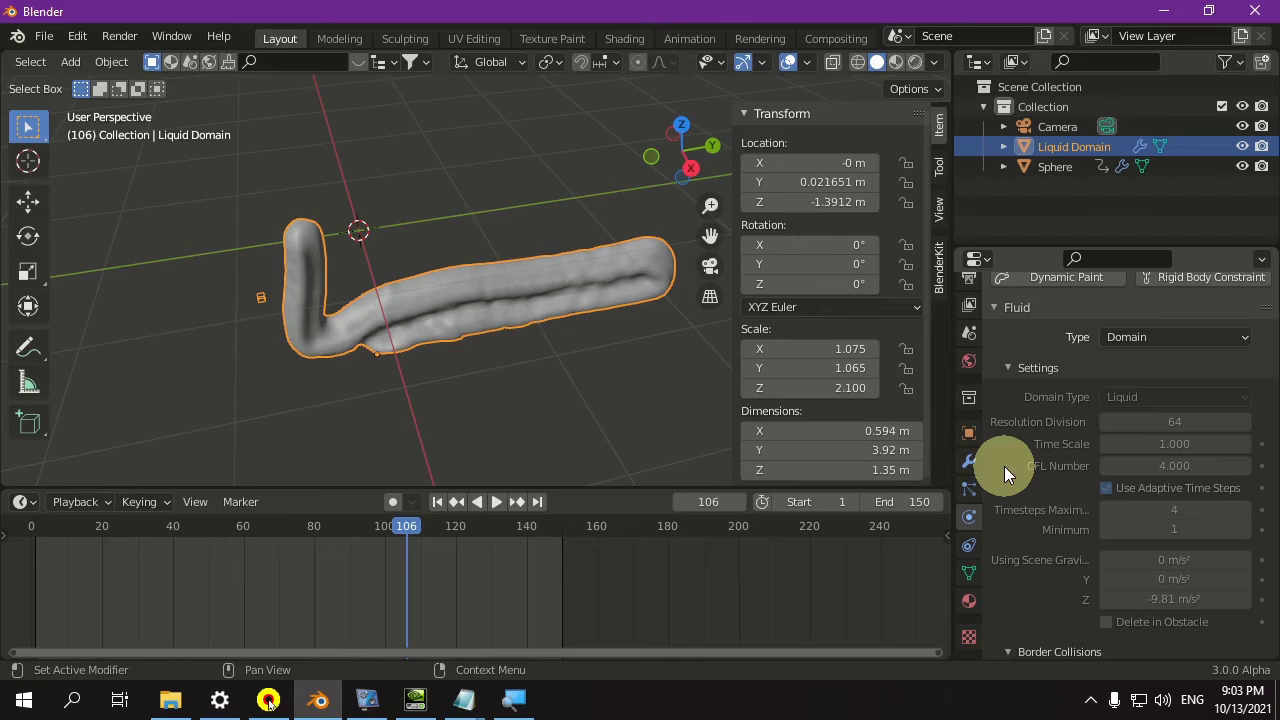
{"action": "scroll", "coordinate": [1004, 466], "scroll_direction": "down", "scroll_amount": 15}
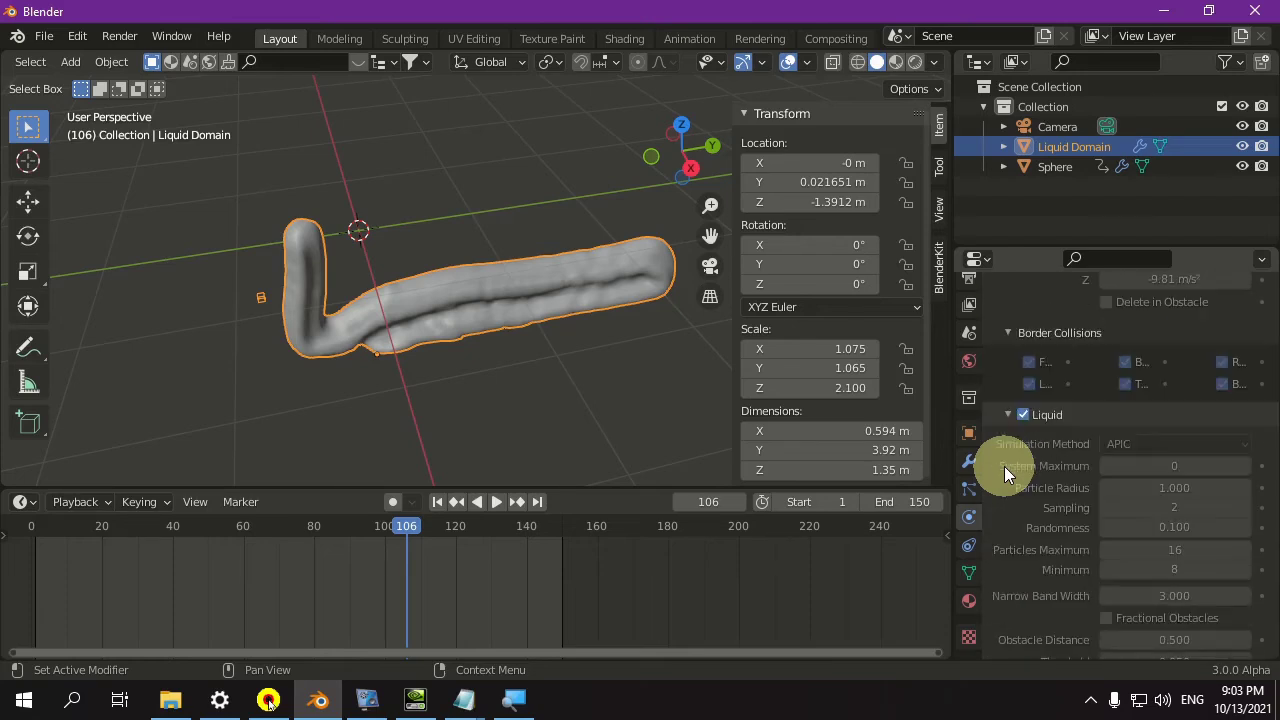
{"action": "left_click", "coordinate": [1057, 566]}
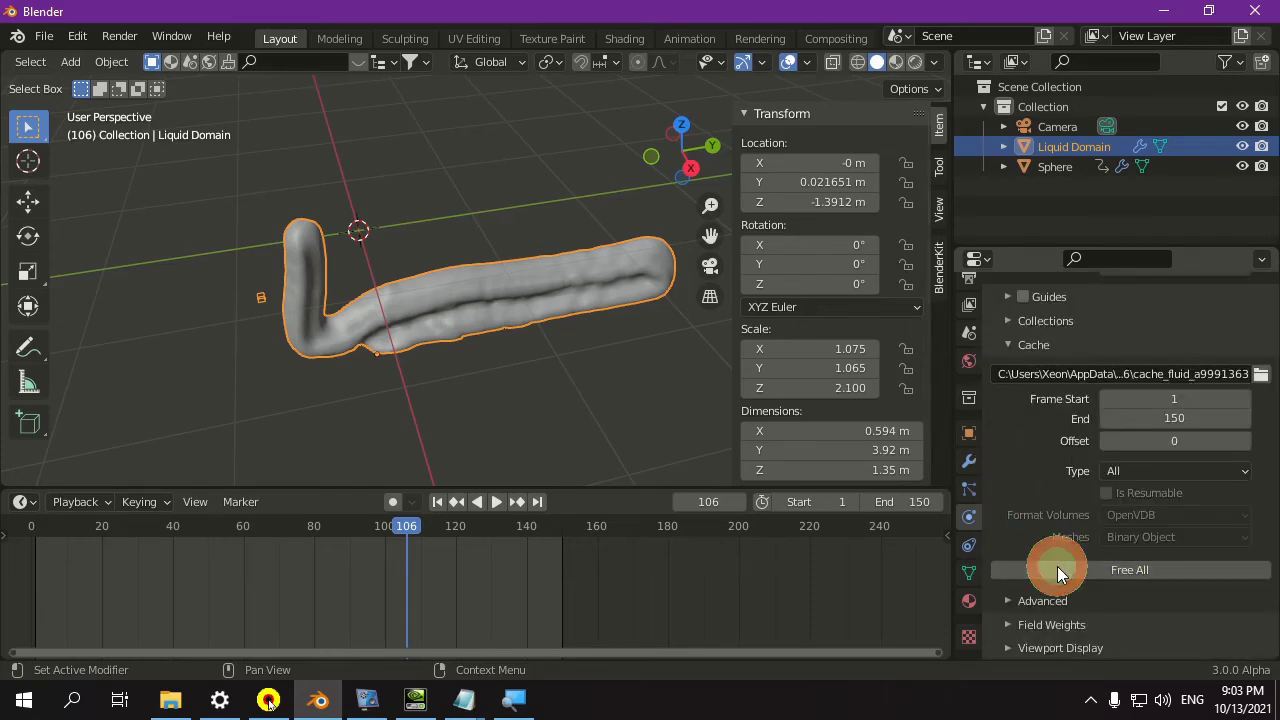
Step: Scale the liquid domain uniformly by a factor of 2
{"action": "scroll", "coordinate": [500, 368], "scroll_direction": "down", "scroll_amount": 3}
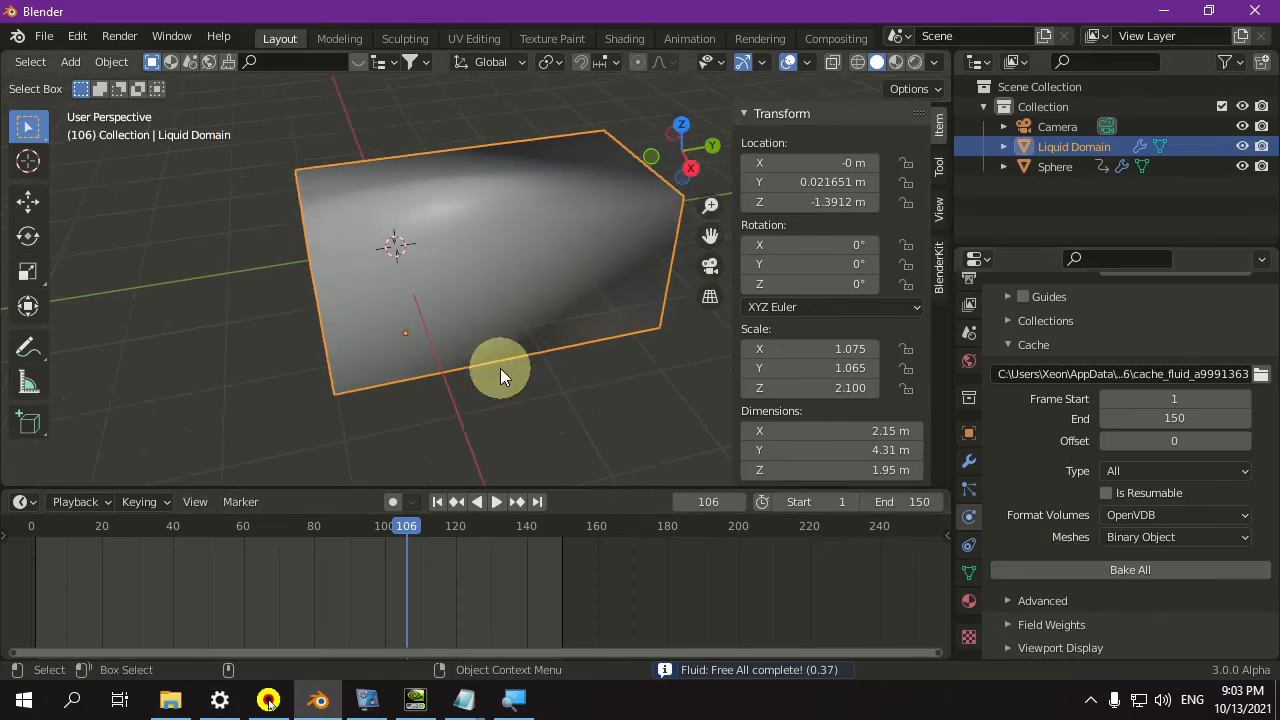
{"action": "middle_click_drag", "start_coordinate": [593, 271], "coordinate": [461, 328], "text": "shift"}
{"action": "scroll", "coordinate": [1253, 518], "scroll_direction": "up", "scroll_amount": 12}
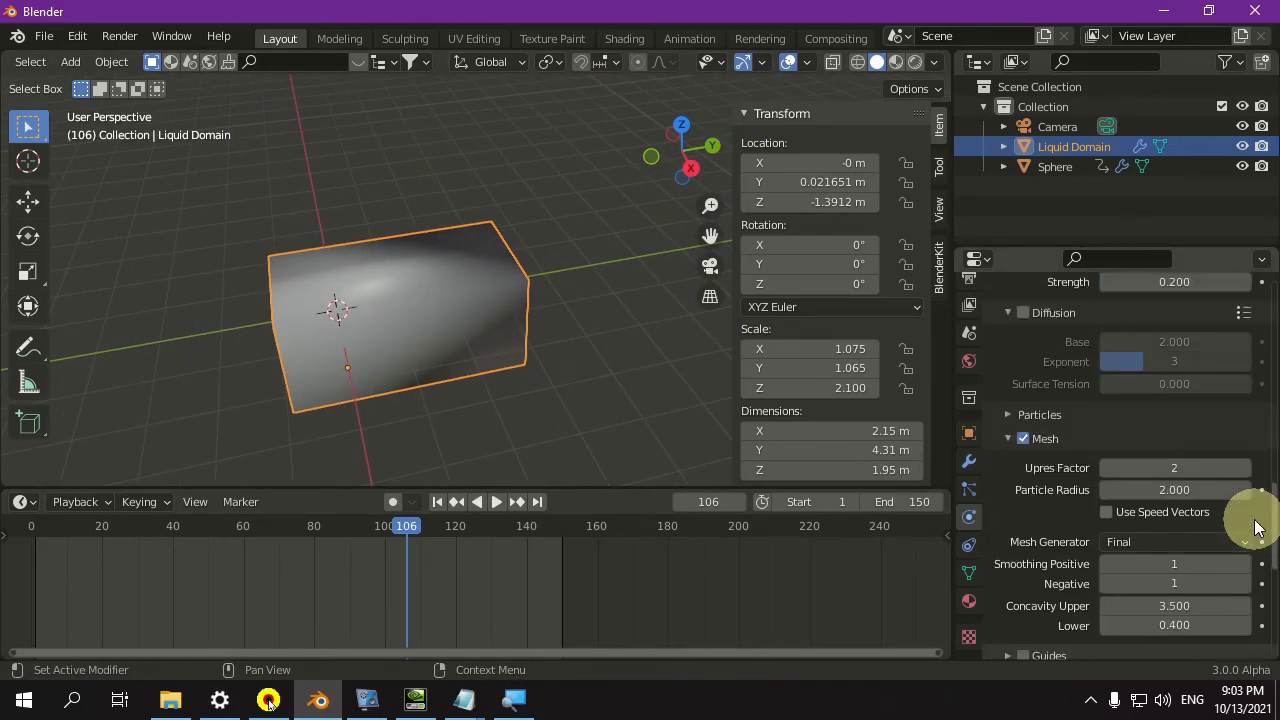
{"action": "scroll", "coordinate": [1257, 528], "scroll_direction": "up", "scroll_amount": 14}
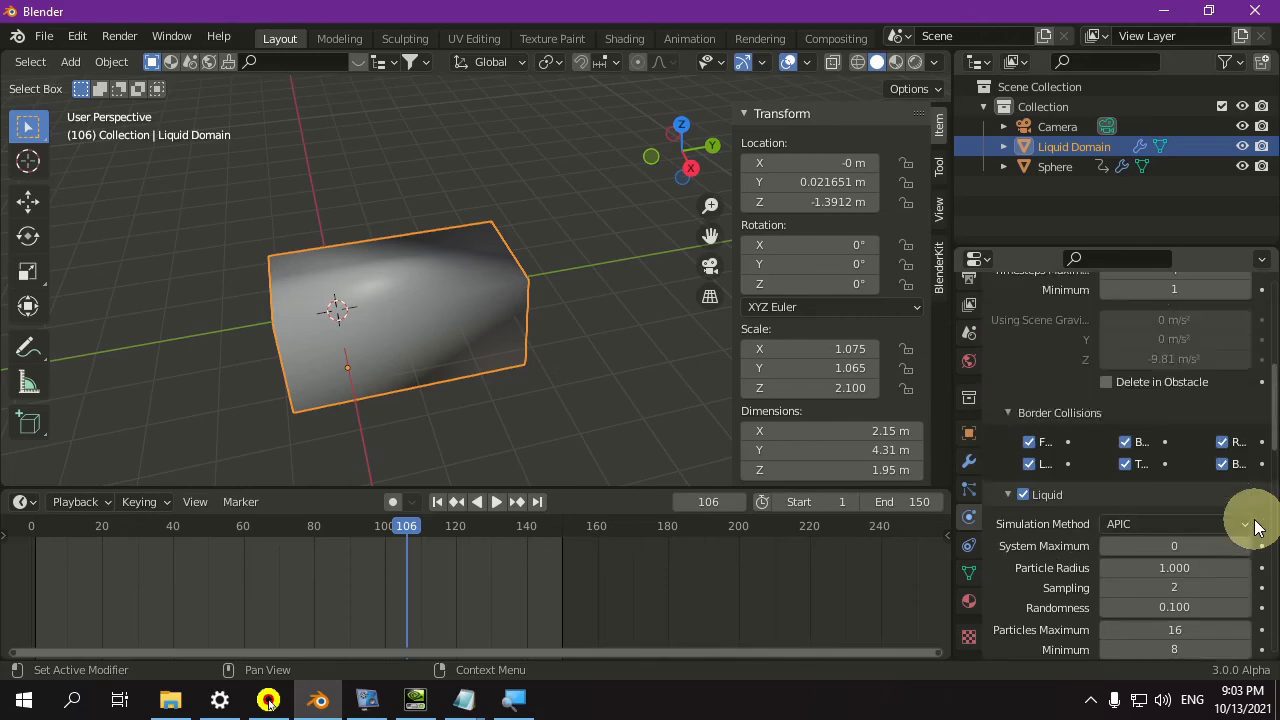
{"action": "scroll", "coordinate": [1255, 525], "scroll_direction": "up", "scroll_amount": 1}
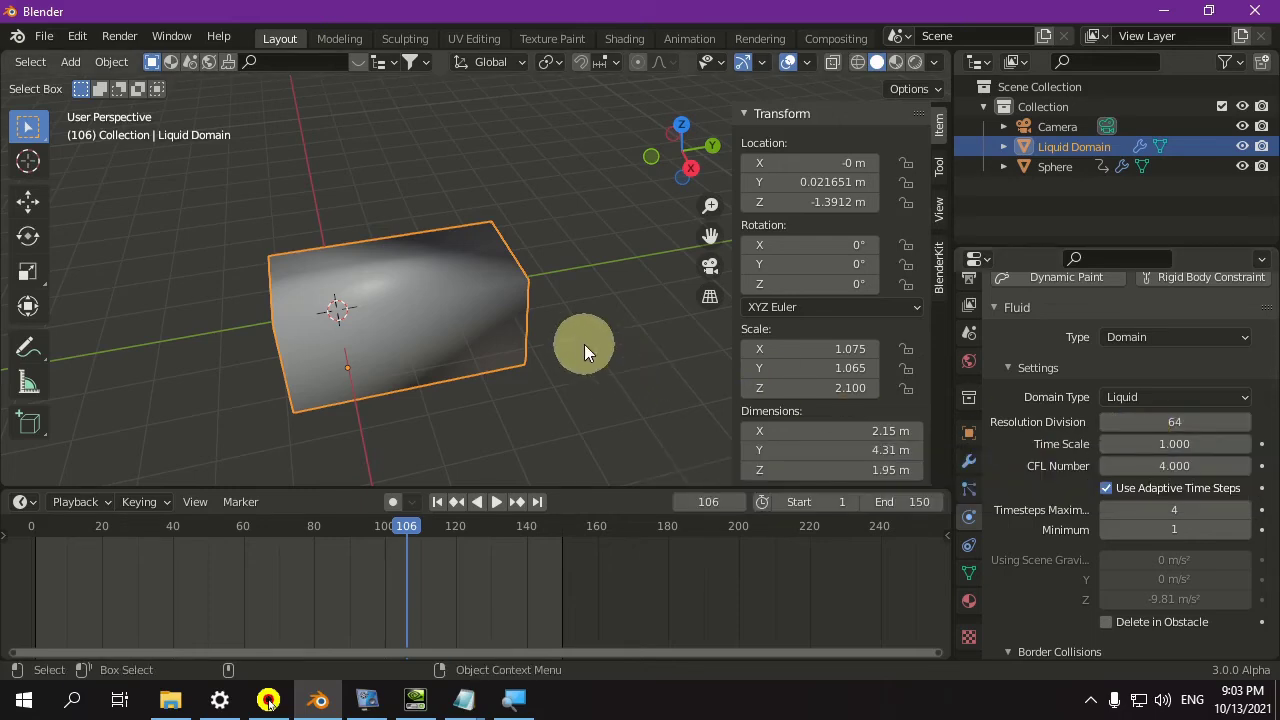
{"action": "key", "text": "s"}
{"action": "key", "text": "2"}
{"action": "key", "text": "Return"}
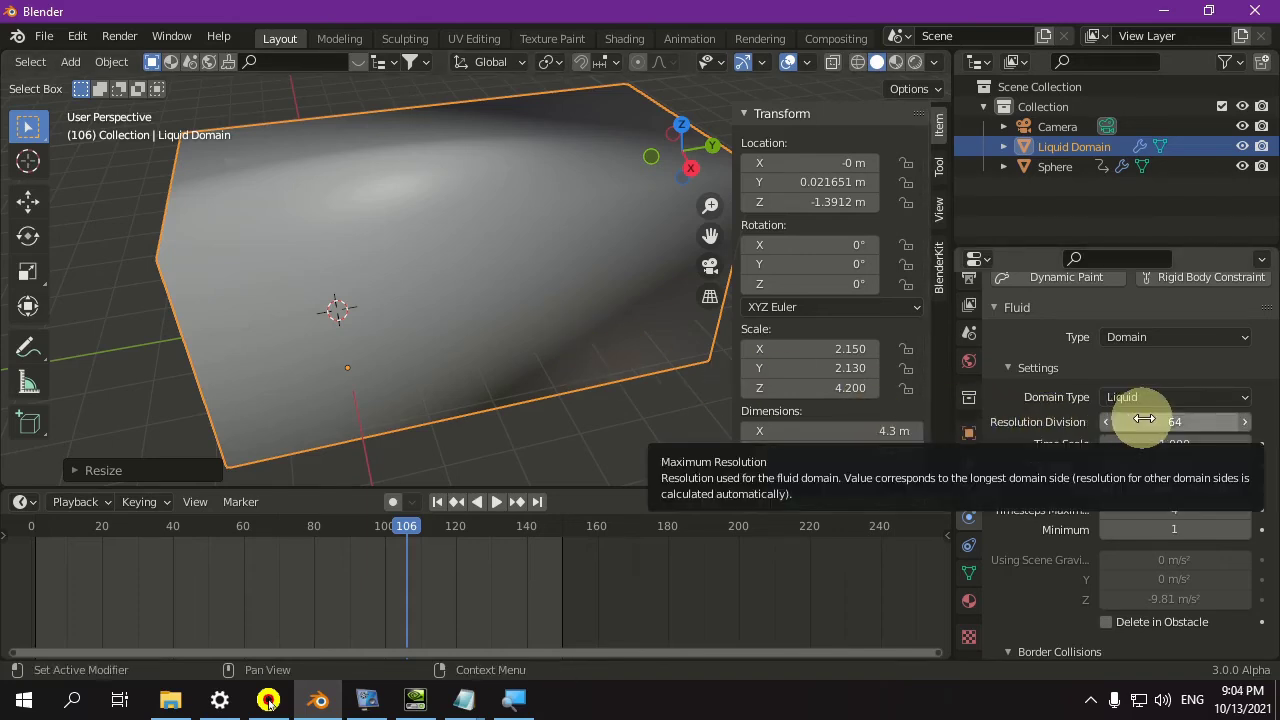
Step: Set the enlarged liquid domain's Resolution Division to 128
{"action": "left_click", "coordinate": [1208, 425]}
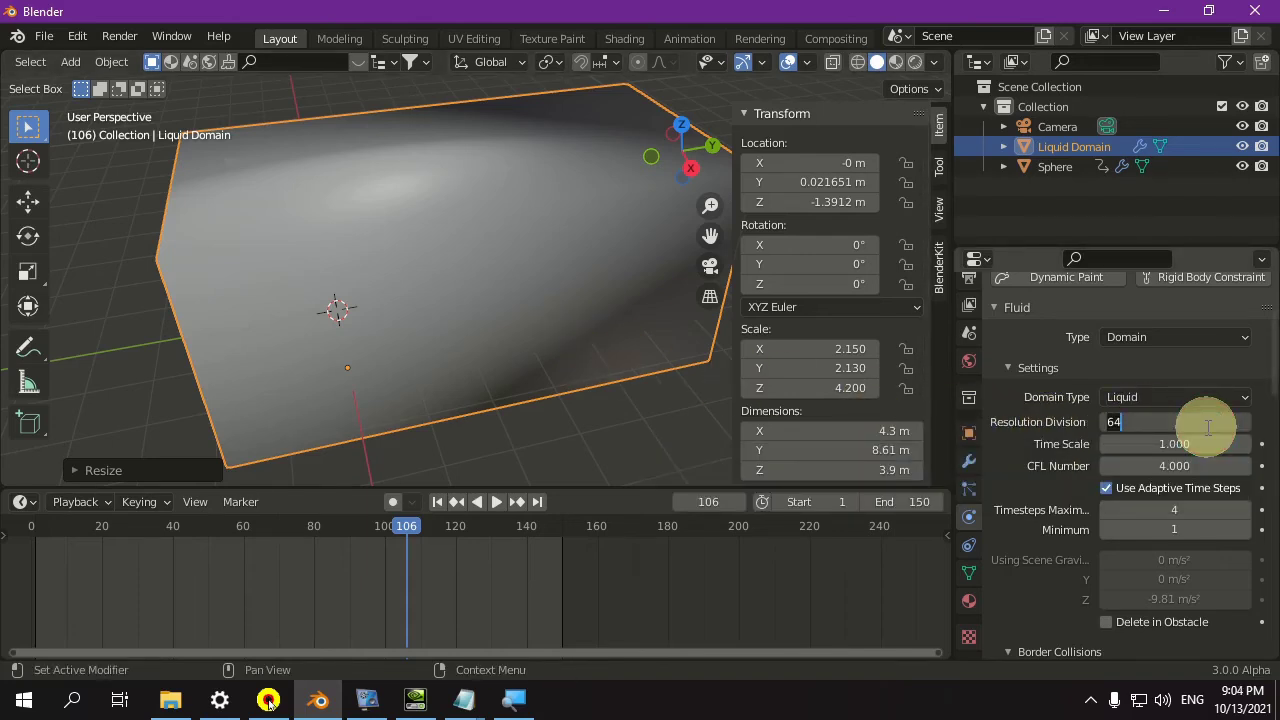
{"action": "type", "text": "128"}
{"action": "key", "text": "Return"}
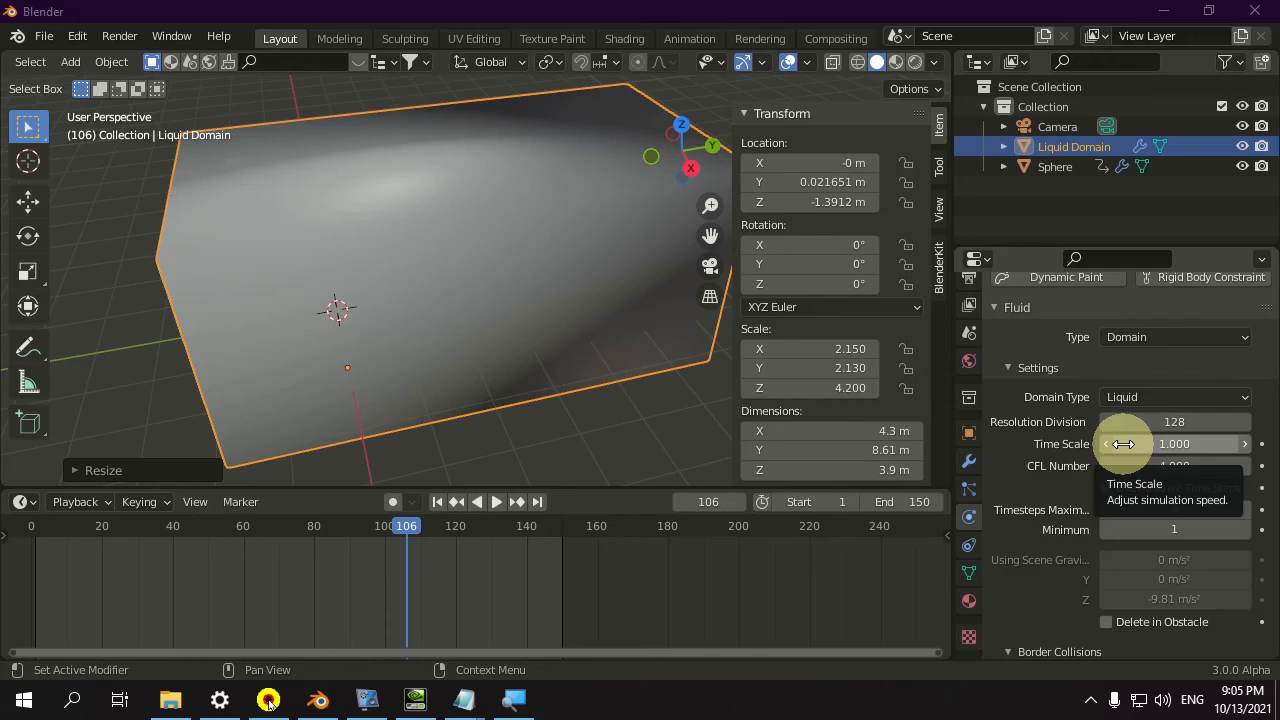
Step: Switch the viewport to wireframe shading and select the inflow sphere inside the domain
{"action": "scroll", "coordinate": [1006, 475], "scroll_direction": "down", "scroll_amount": 7}
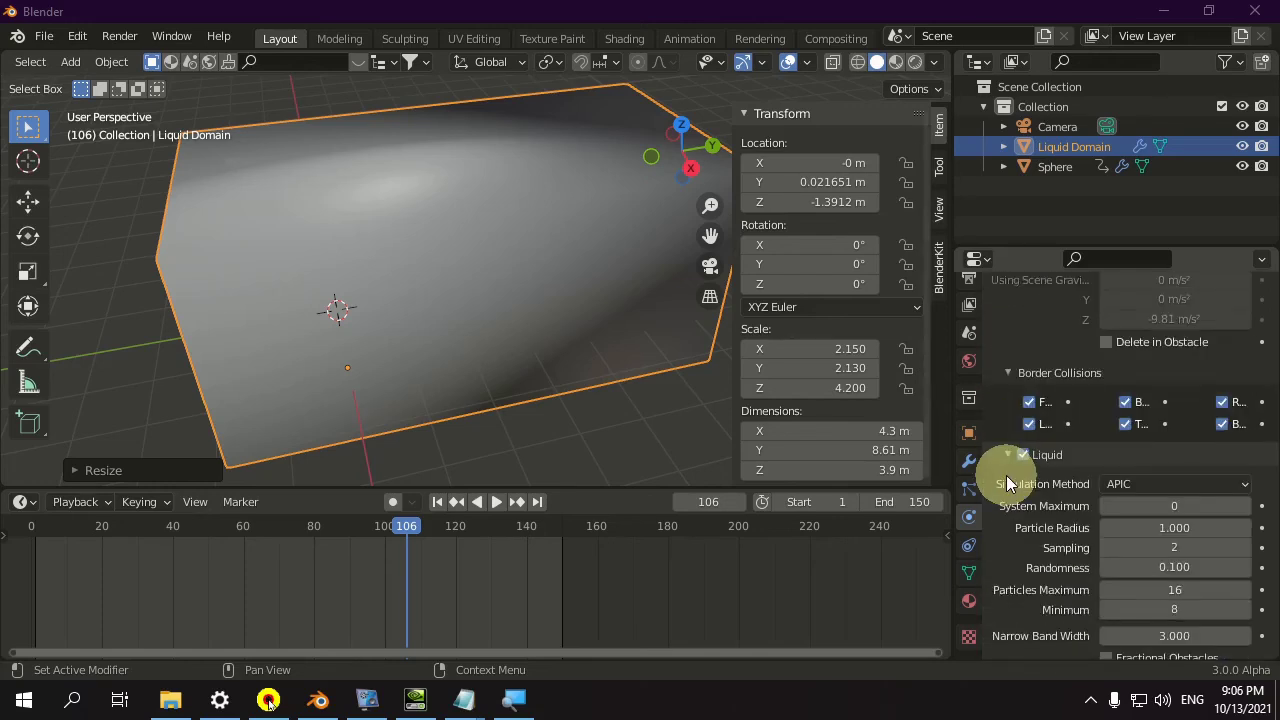
{"action": "scroll", "coordinate": [1006, 483], "scroll_direction": "down", "scroll_amount": 1}
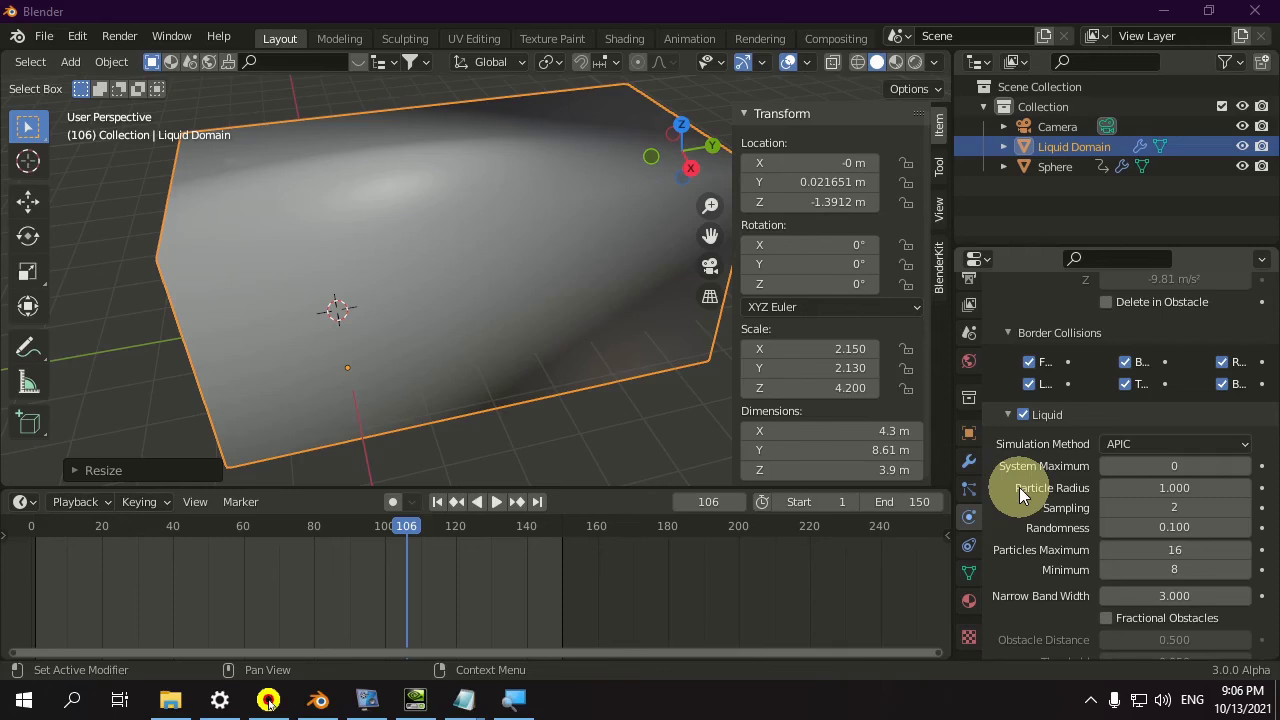
{"action": "scroll", "coordinate": [1019, 487], "scroll_direction": "down", "scroll_amount": 8}
{"action": "left_click", "coordinate": [857, 62]}
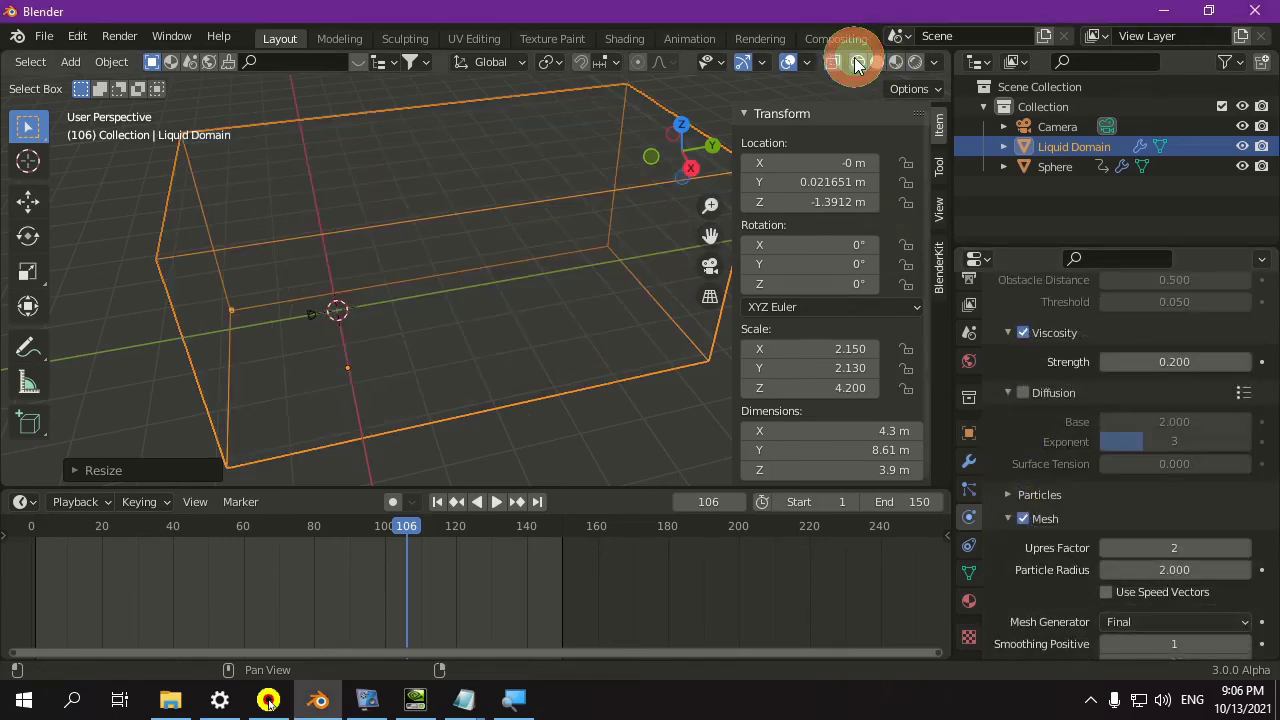
{"action": "left_click", "coordinate": [312, 316]}
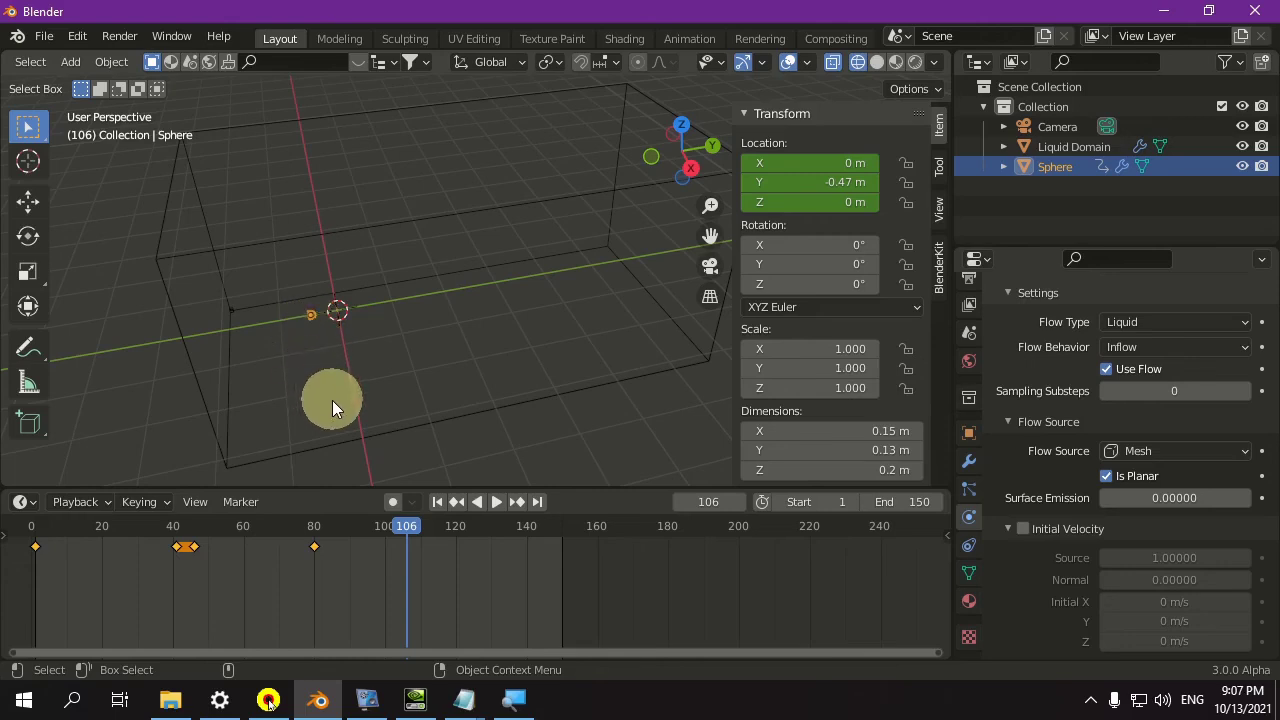
Step: Keyframe the inflow sphere's Use Flow as enabled at frame 41 and disabled at frame 42
{"action": "left_click_drag", "start_coordinate": [39, 529], "coordinate": [179, 529]}
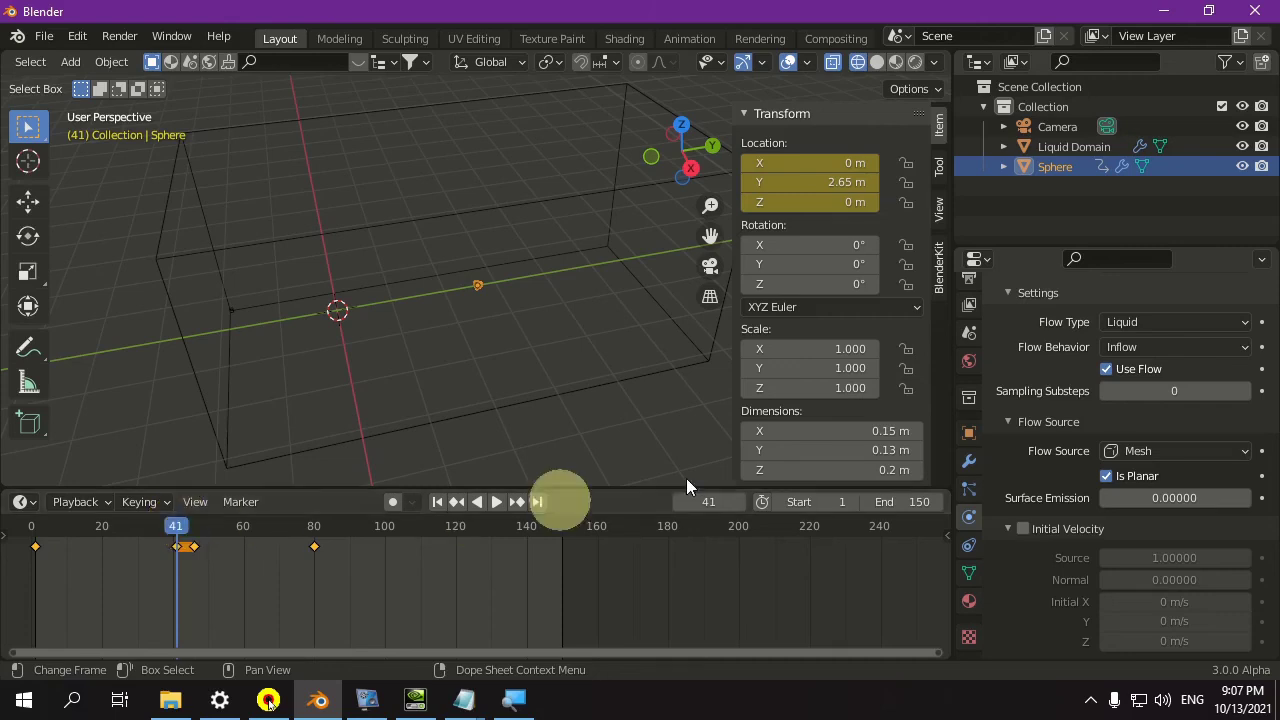
{"action": "key", "text": "i"}
{"action": "left_click", "coordinate": [1106, 369]}
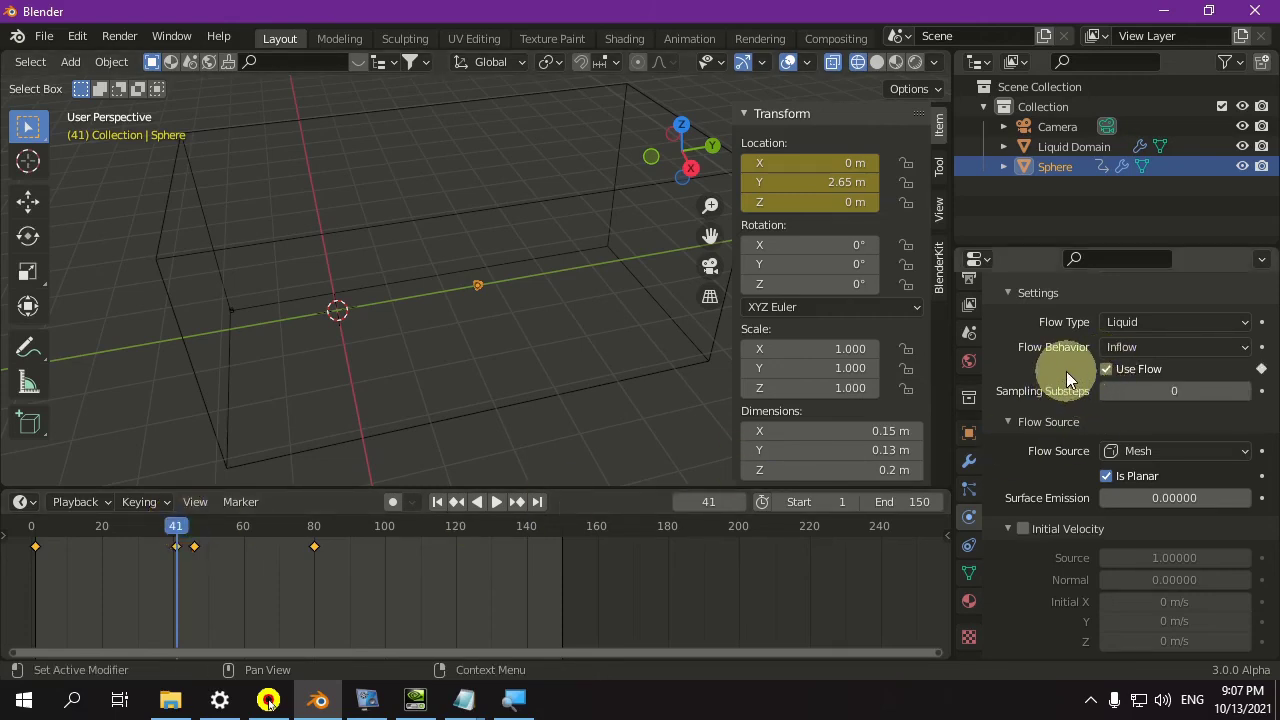
{"action": "left_click", "coordinate": [738, 504]}
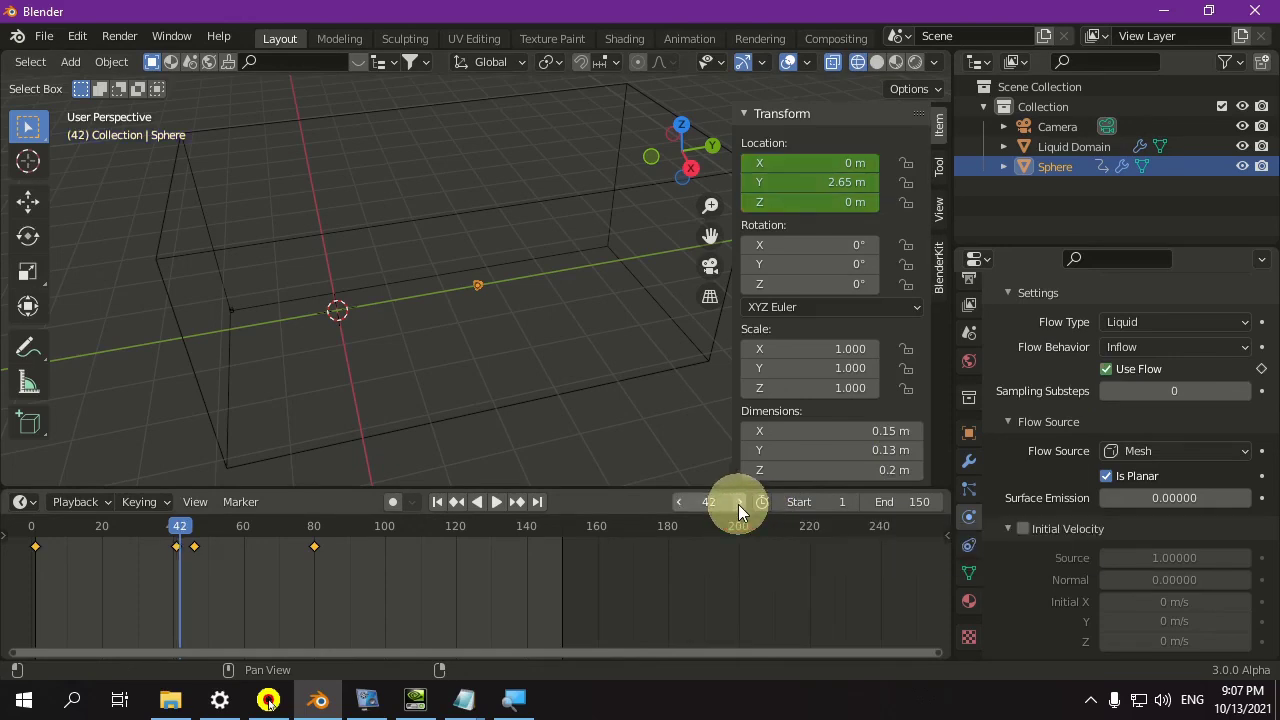
{"action": "left_click", "coordinate": [1106, 369]}
{"action": "key", "text": "i"}
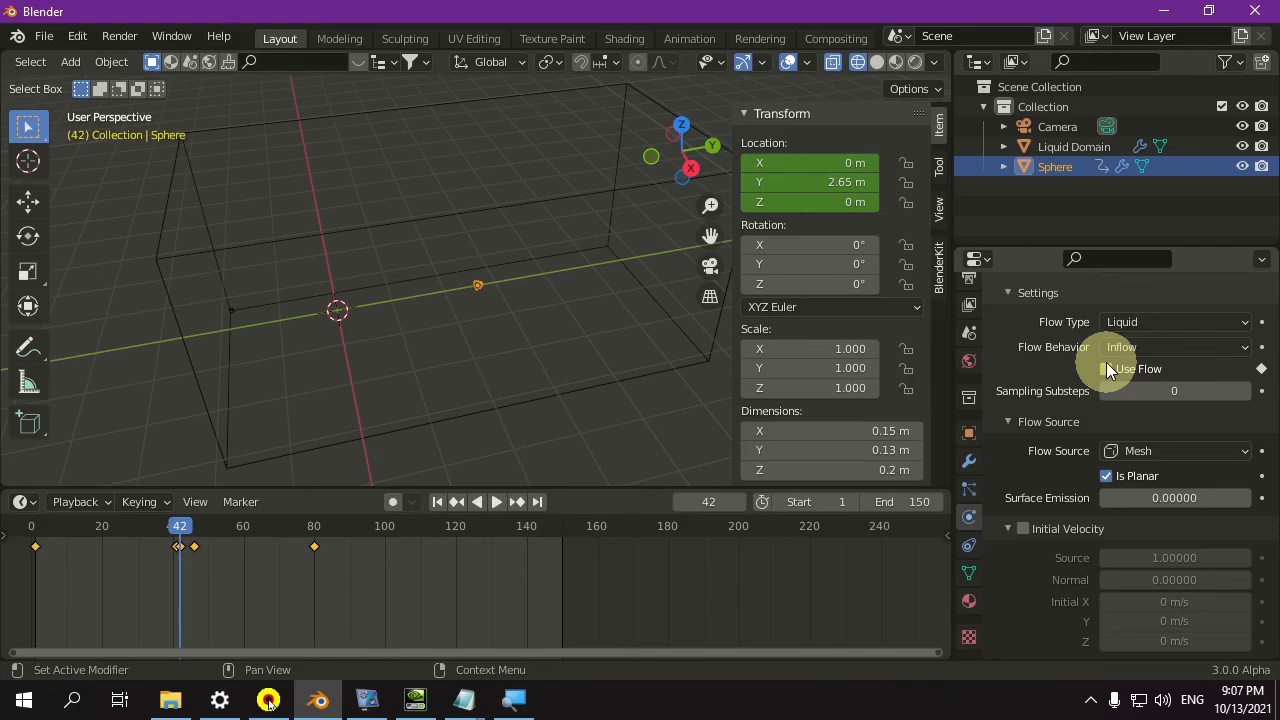
Step: Keyframe the inflow sphere's Use Flow as disabled at frame 58 and enabled at frame 59
{"action": "left_click", "coordinate": [238, 545]}
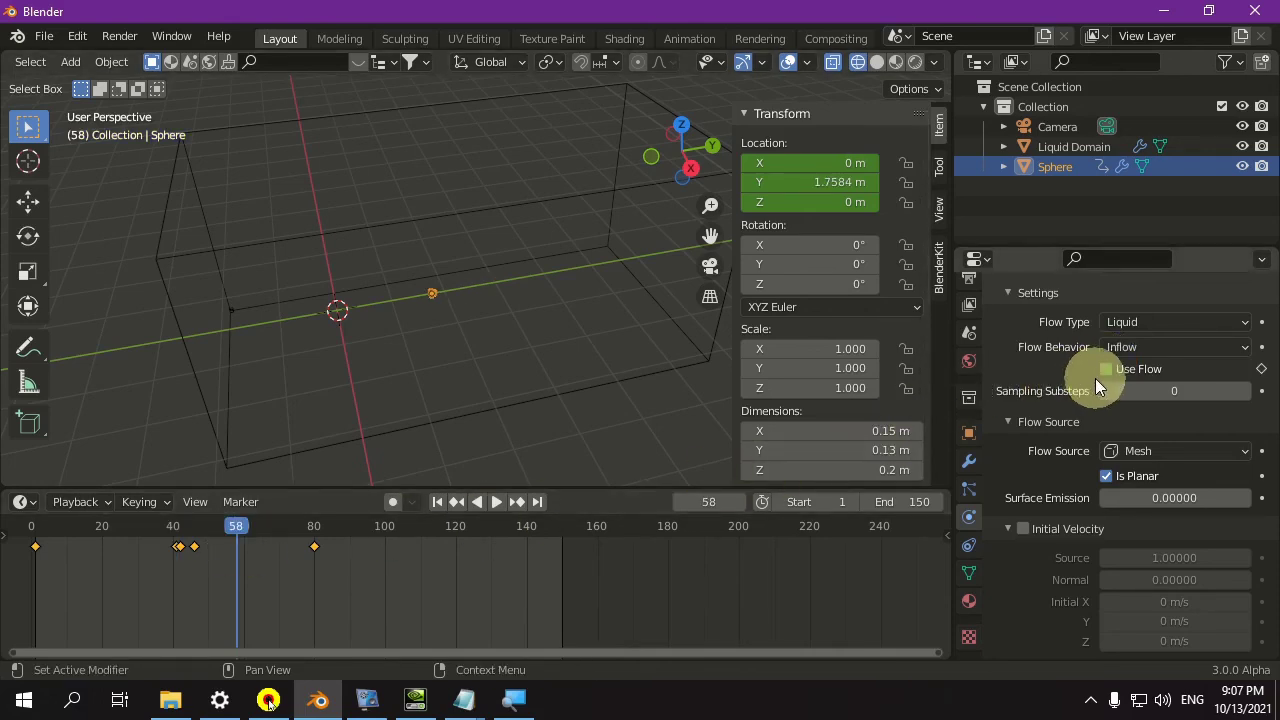
{"action": "key", "text": "i"}
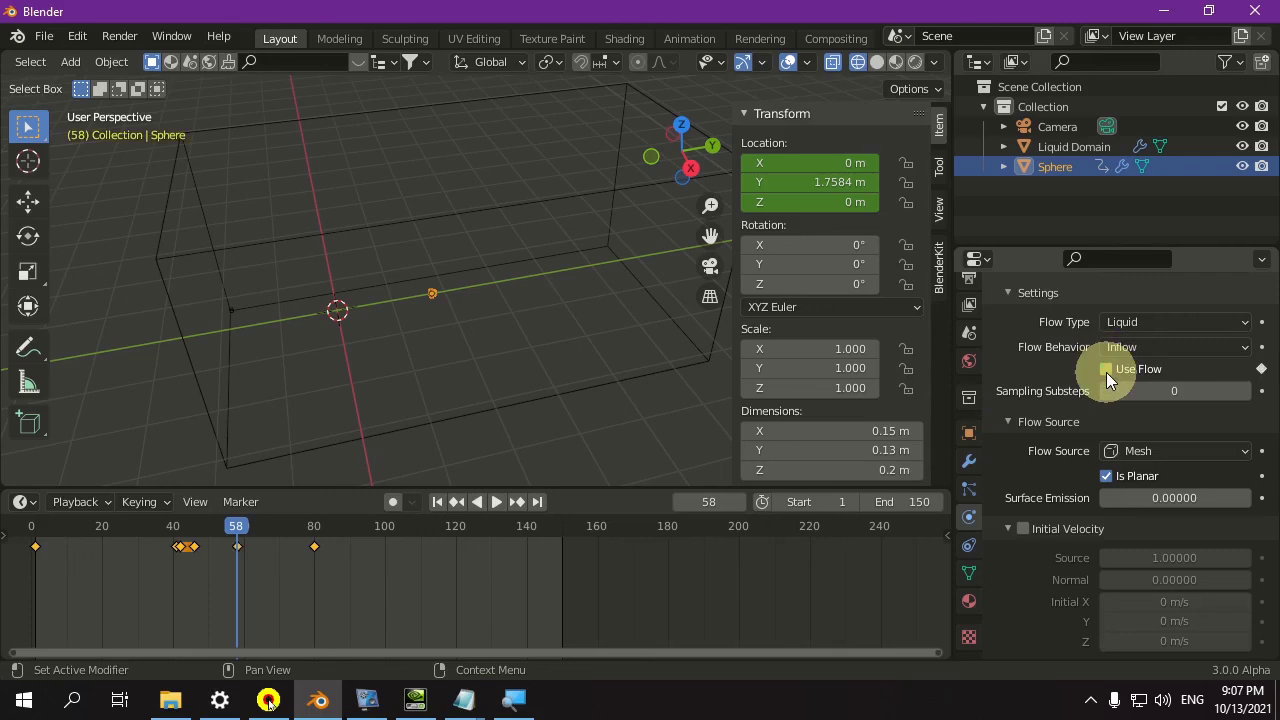
{"action": "left_click", "coordinate": [745, 502]}
{"action": "key", "text": "i"}
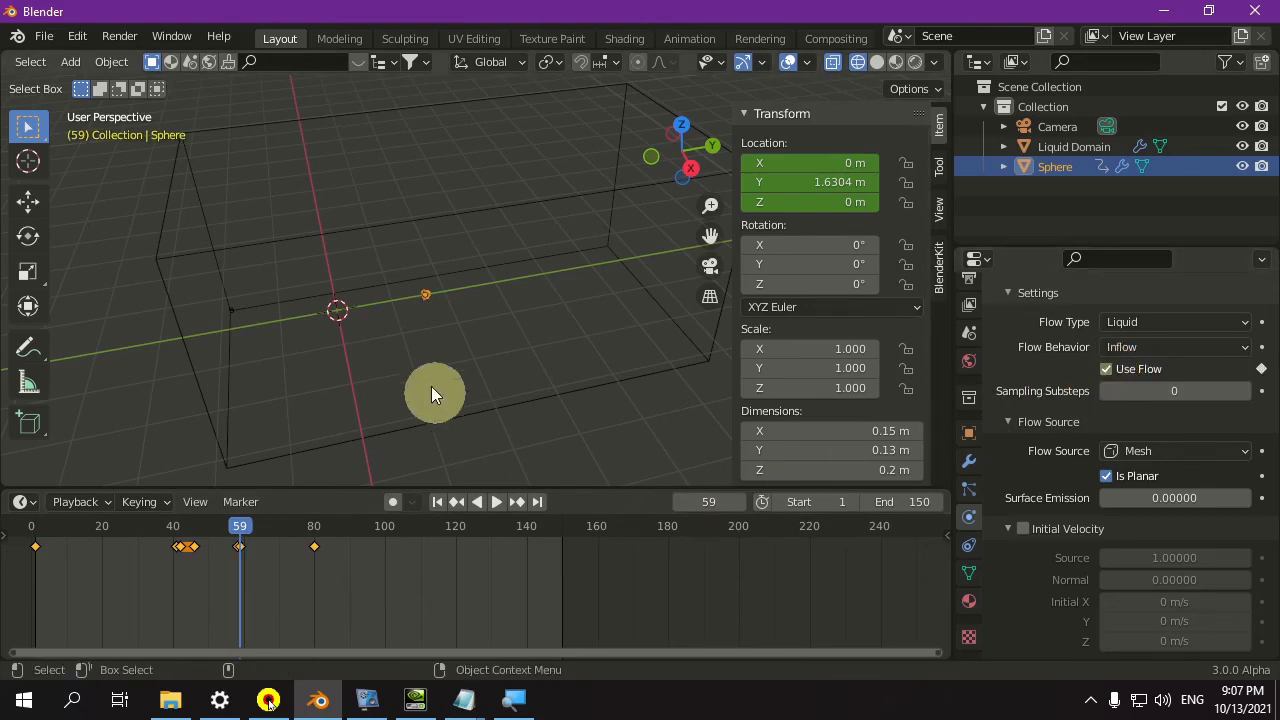
Step: Check the sphere's motion up to frame 85 and bake the liquid domain's whole simulation
{"action": "left_click_drag", "start_coordinate": [240, 522], "coordinate": [332, 538]}
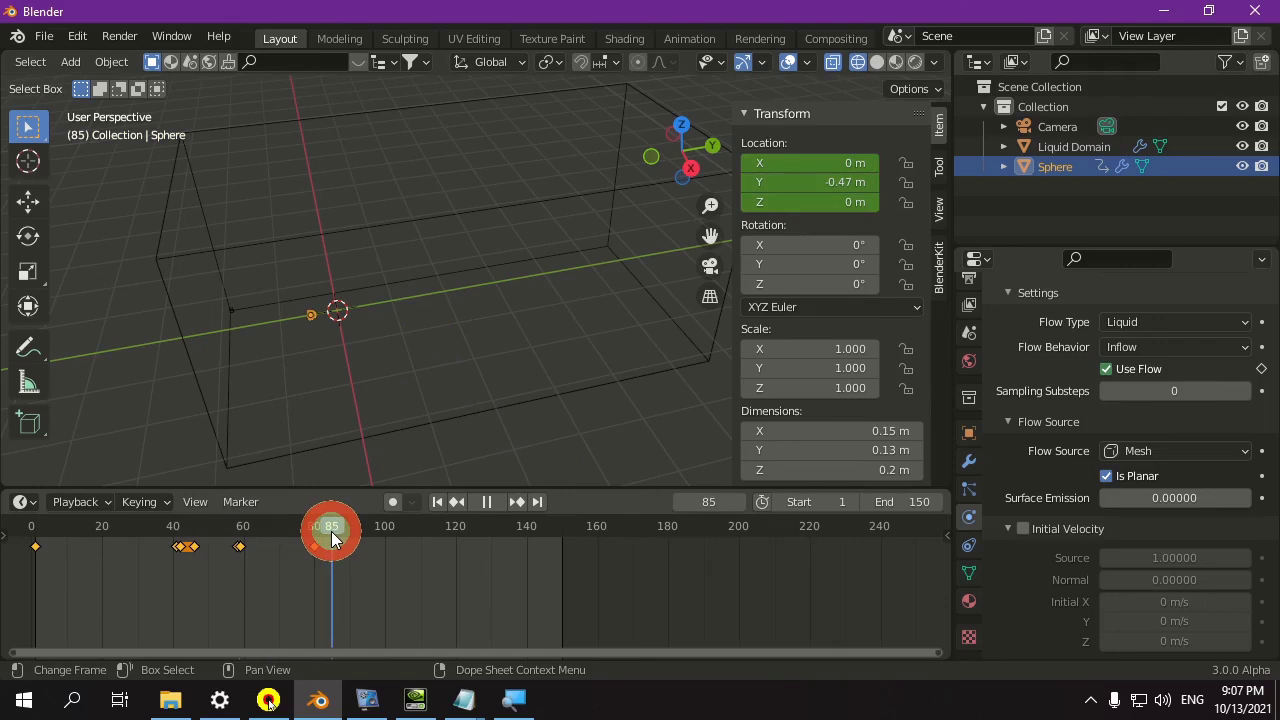
{"action": "left_click", "coordinate": [575, 383]}
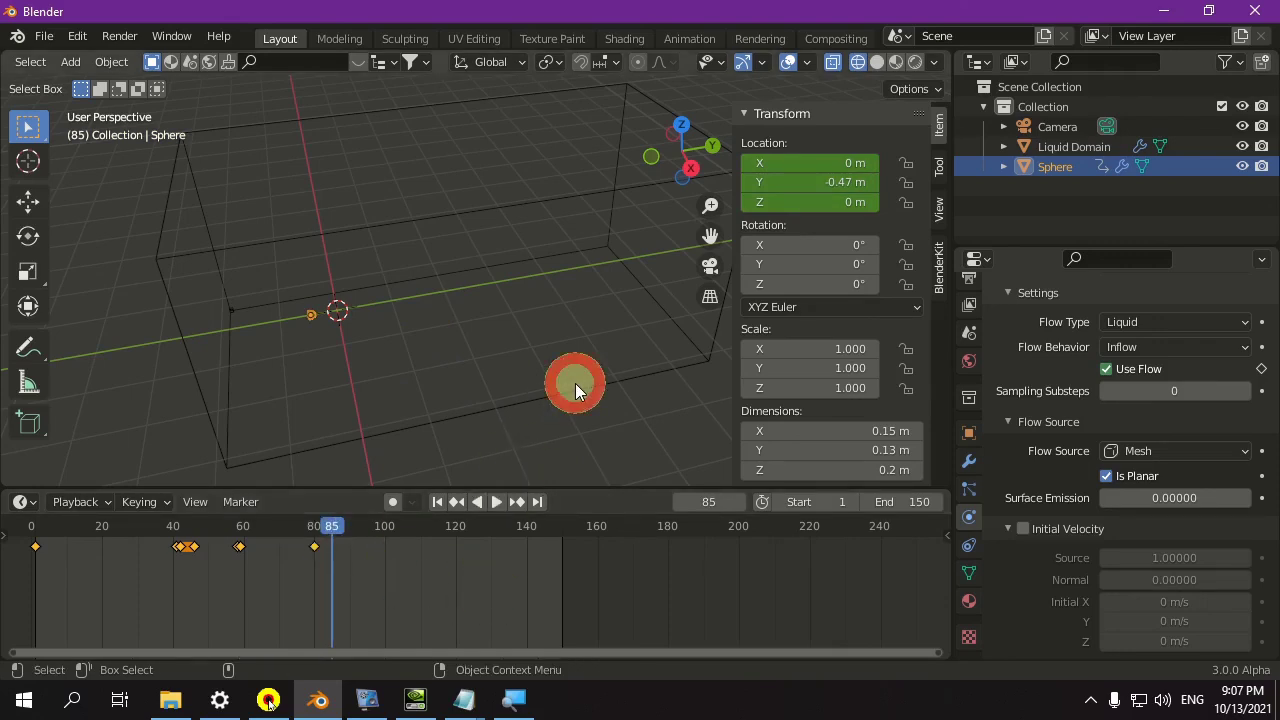
{"action": "scroll", "coordinate": [1062, 472], "scroll_direction": "down", "scroll_amount": 12}
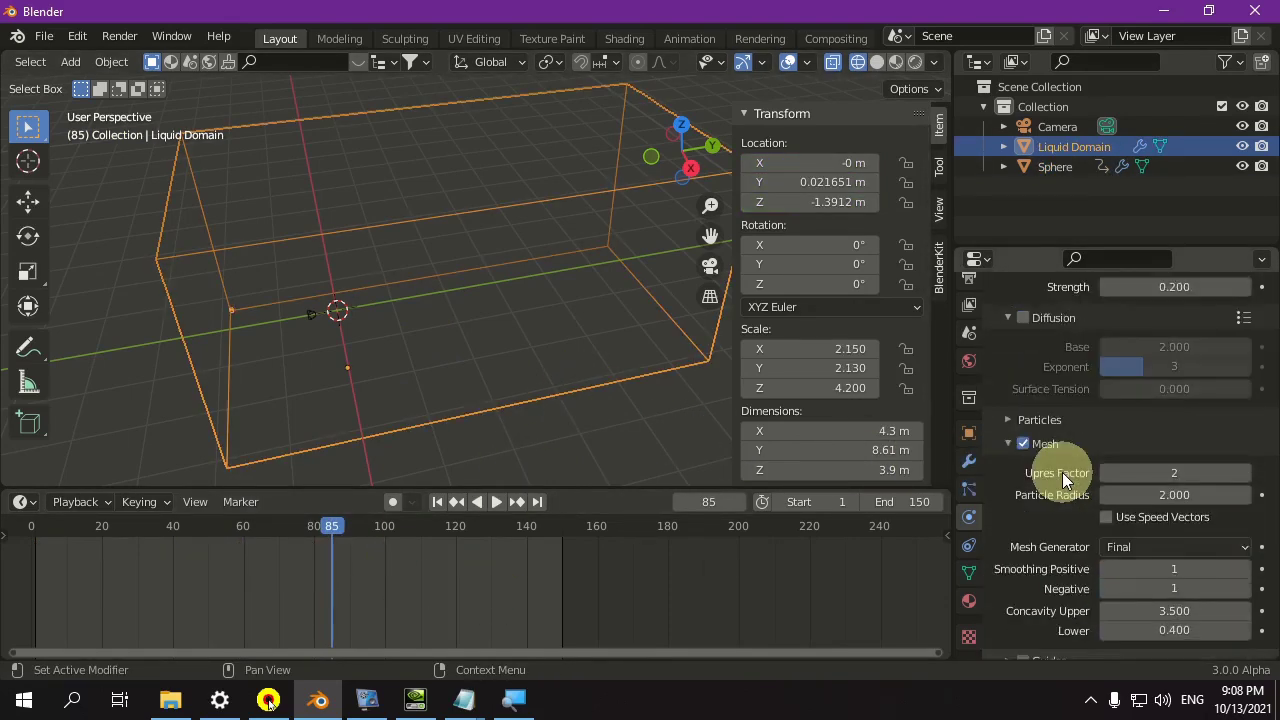
{"action": "scroll", "coordinate": [1062, 472], "scroll_direction": "down", "scroll_amount": 8}
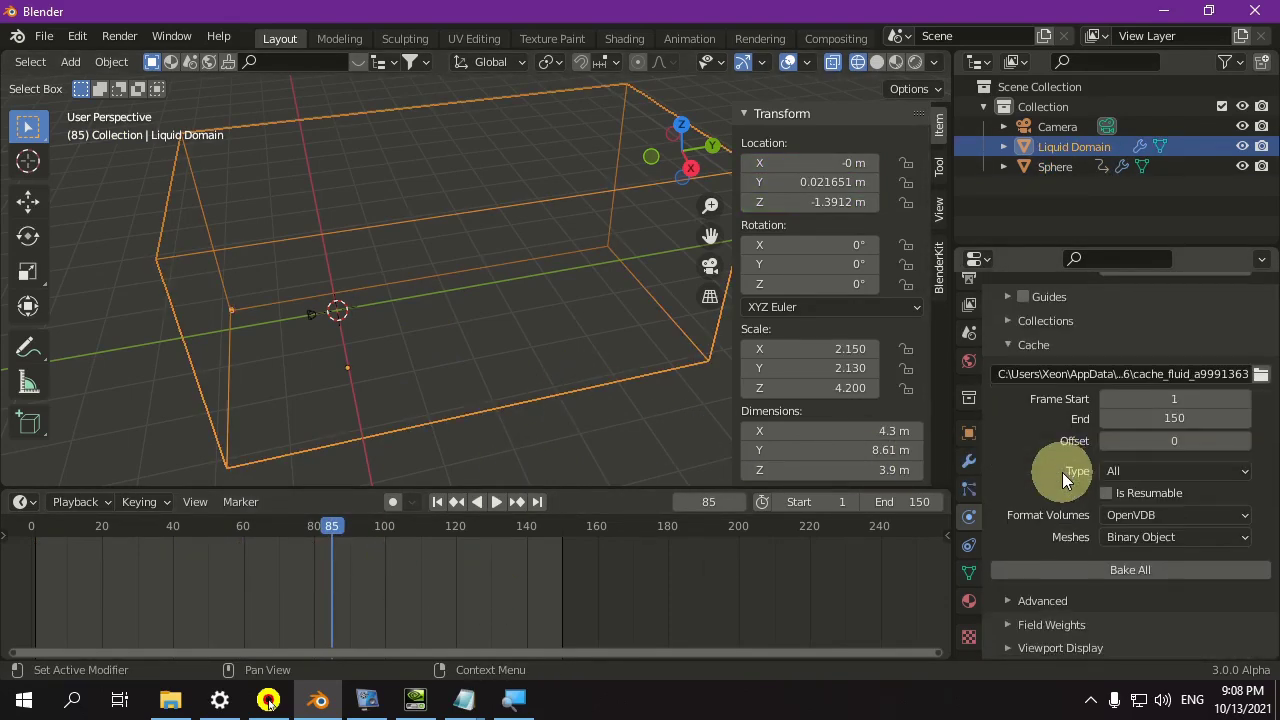
{"action": "left_click", "coordinate": [1065, 570]}
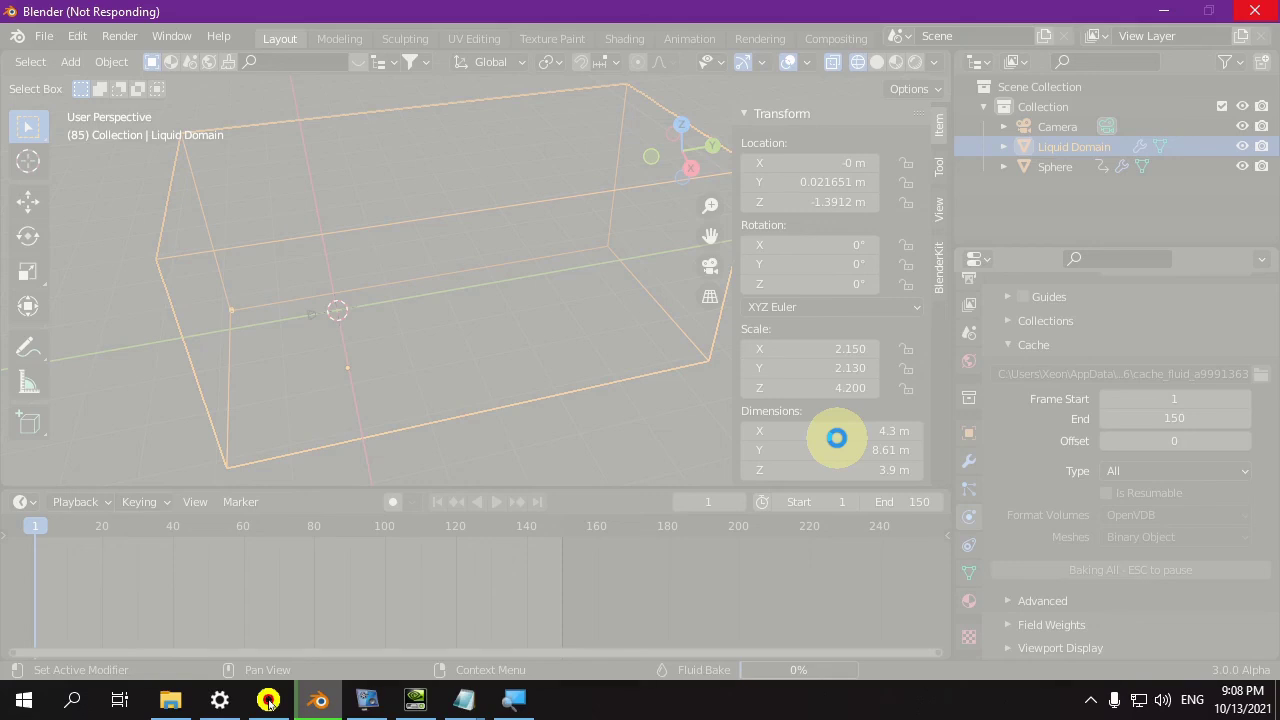
Step: Set the liquid domain's Resolution Division to 32
{"action": "left_click", "coordinate": [1143, 457]}
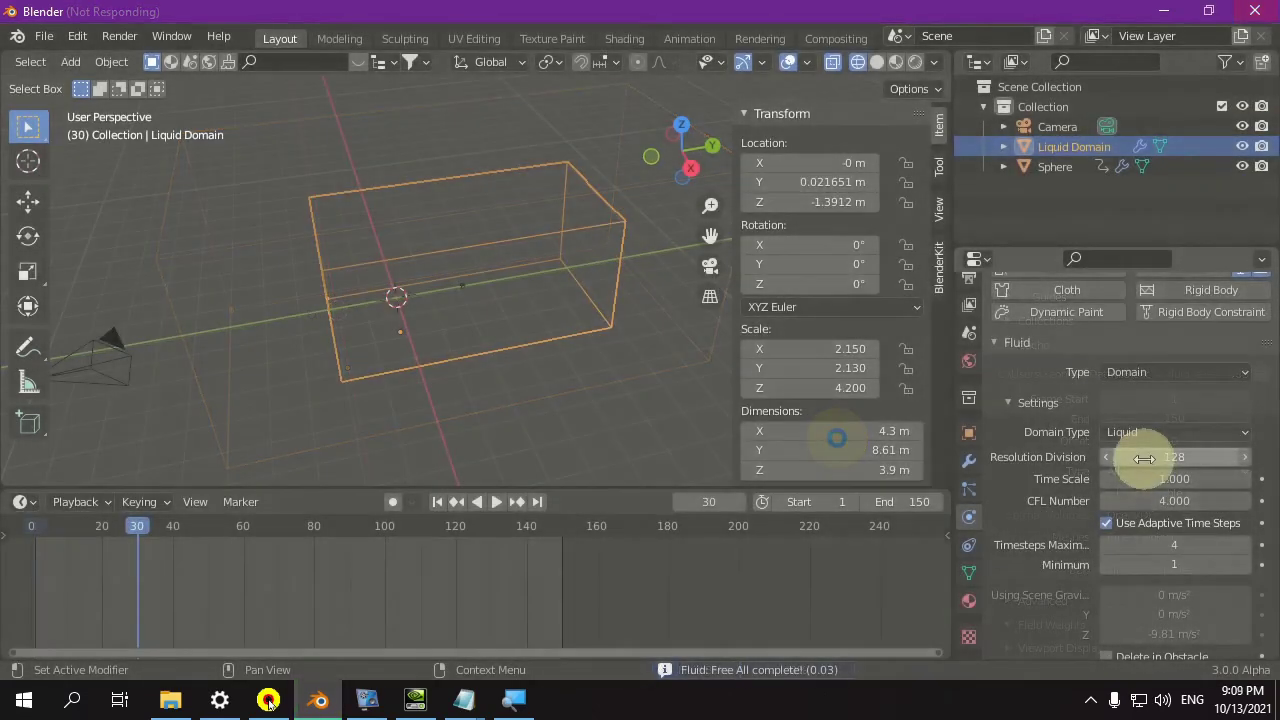
{"action": "type", "text": "128"}
{"action": "key", "text": "BackSpace"}
{"action": "key", "text": "BackSpace"}
{"action": "key", "text": "BackSpace"}
{"action": "type", "text": "32"}
{"action": "key", "text": "Return"}
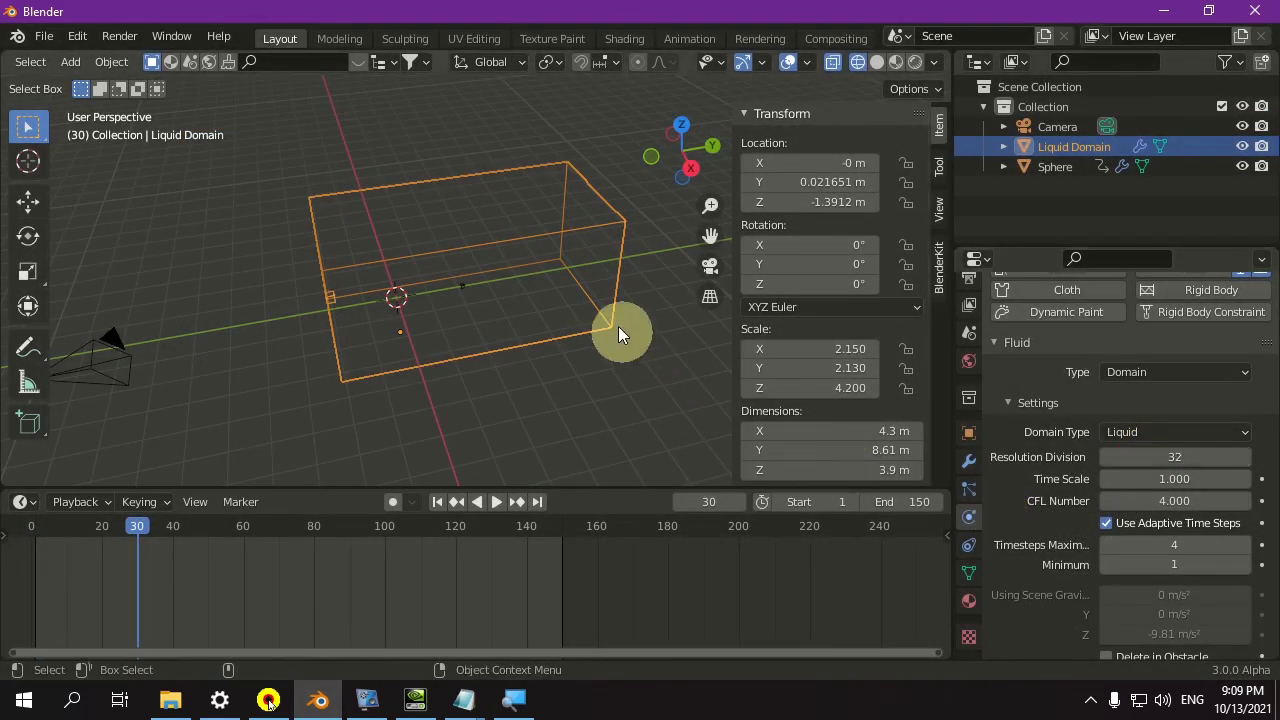
Step: Scale the liquid domain uniformly by 0.5
{"action": "type", "text": "s.5"}
{"action": "key", "text": "Return"}
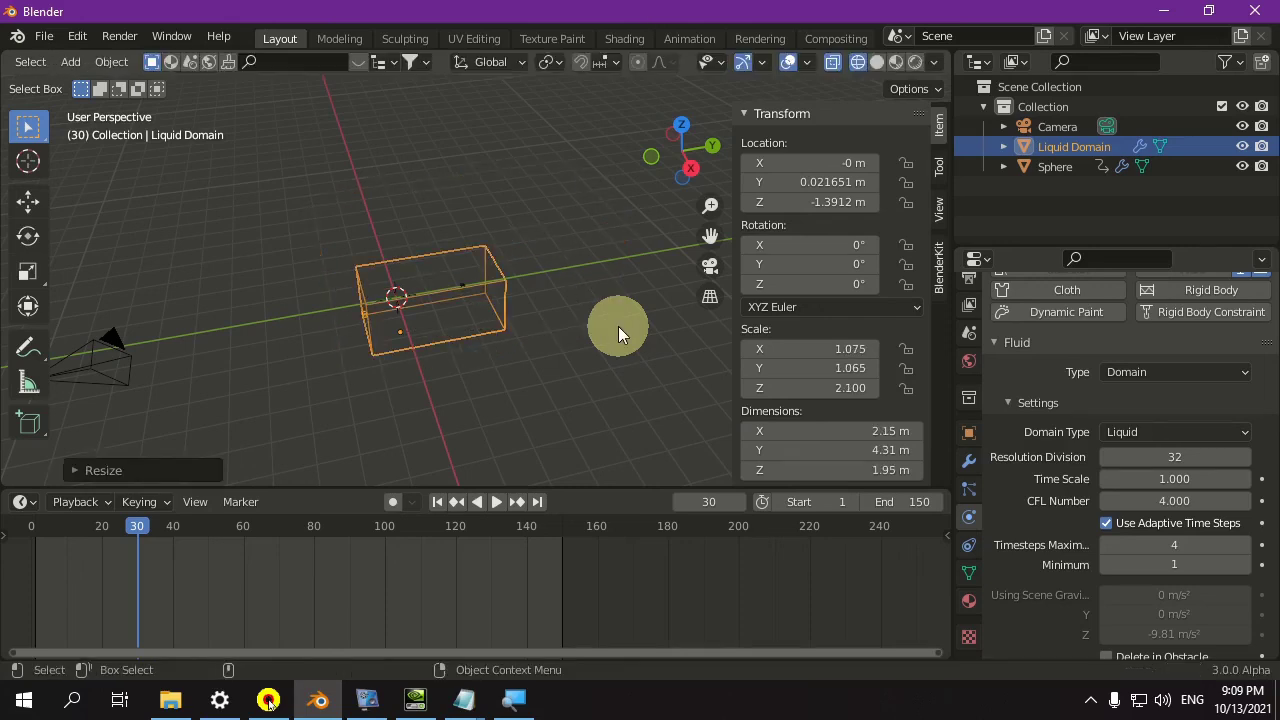
{"action": "key", "text": "KP_Decimal"}
{"action": "middle_click_drag", "start_coordinate": [356, 402], "coordinate": [438, 343], "text": "shift"}
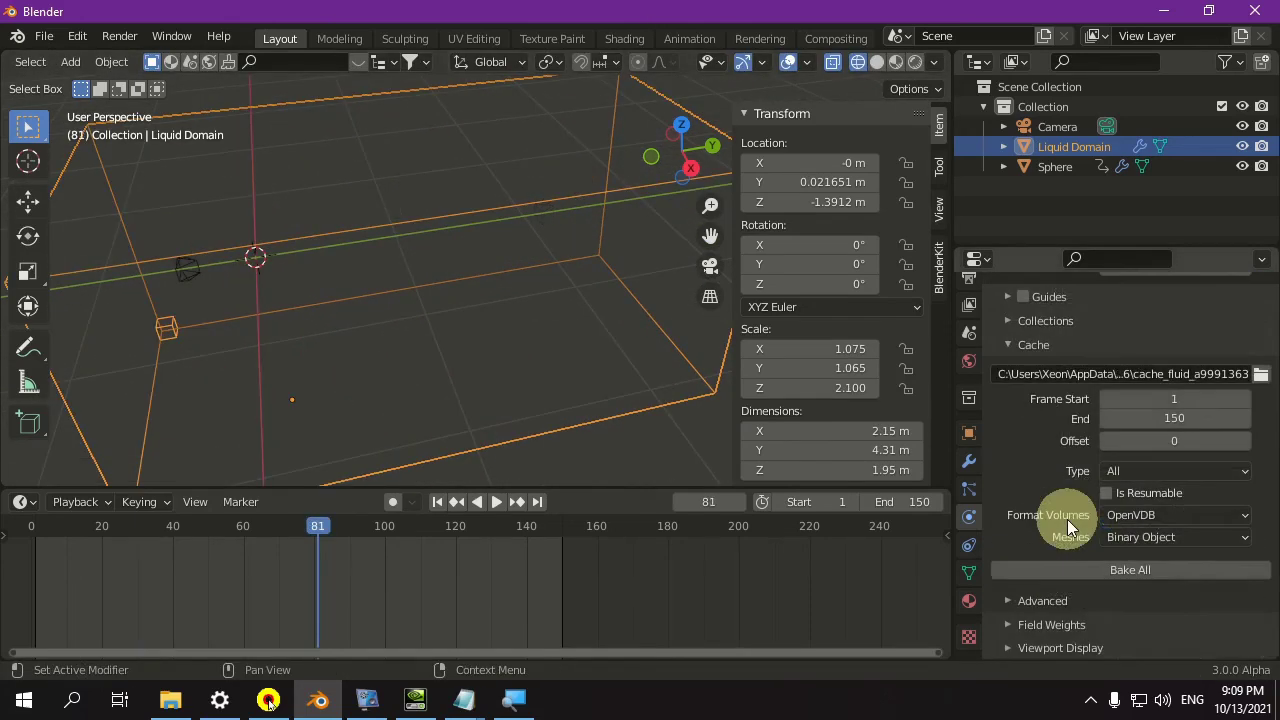
Step: Bake the resized domain's whole simulation and play it from frame 1 in solid shading
{"action": "left_click", "coordinate": [1071, 573]}
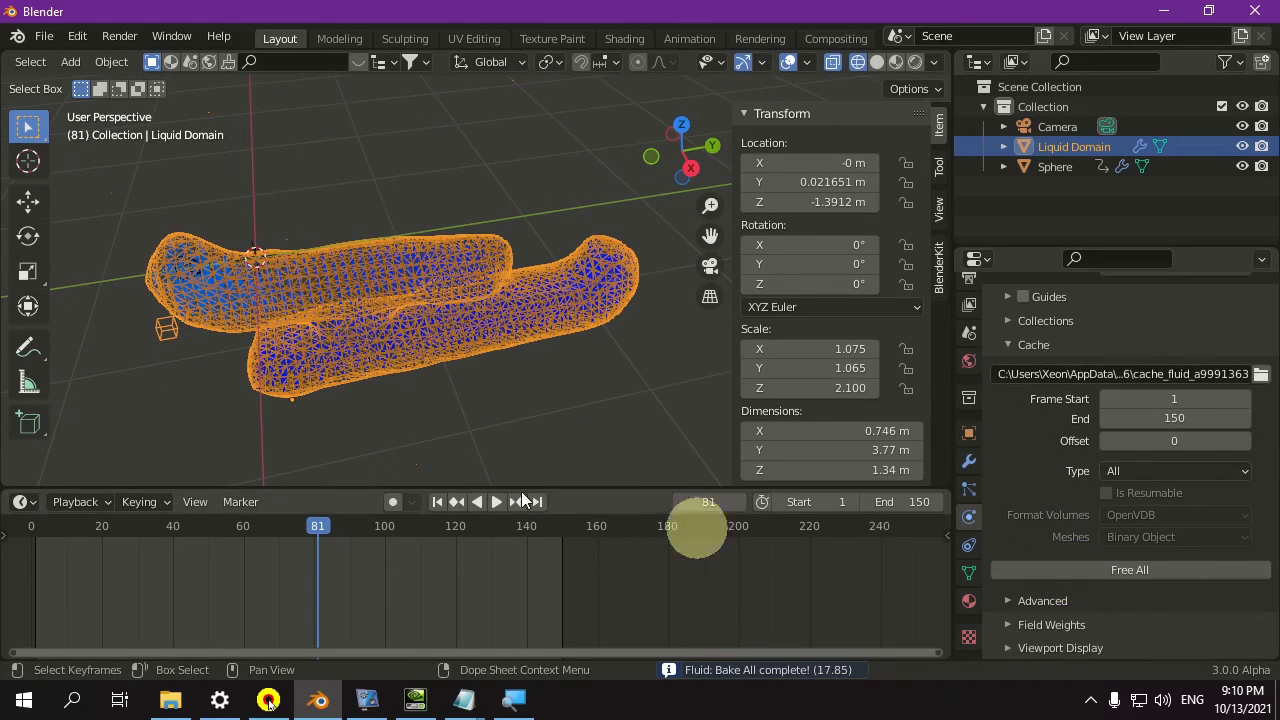
{"action": "left_click", "coordinate": [437, 501]}
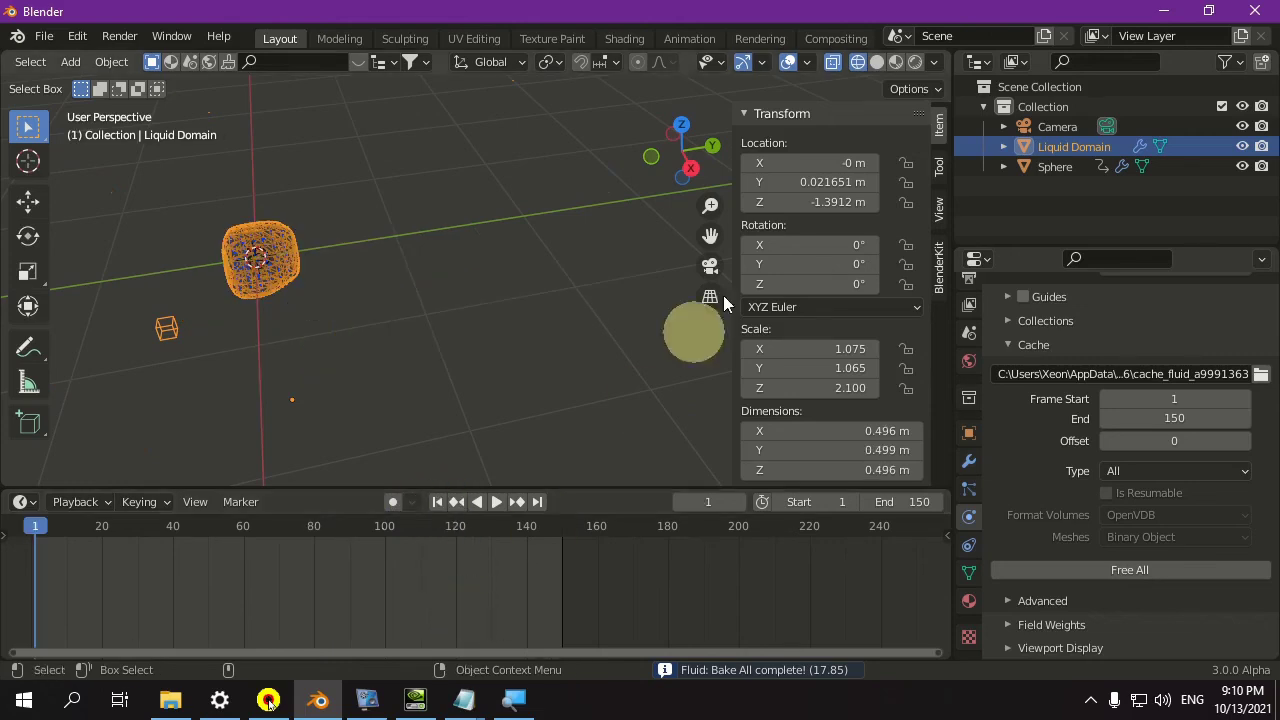
{"action": "left_click", "coordinate": [877, 63]}
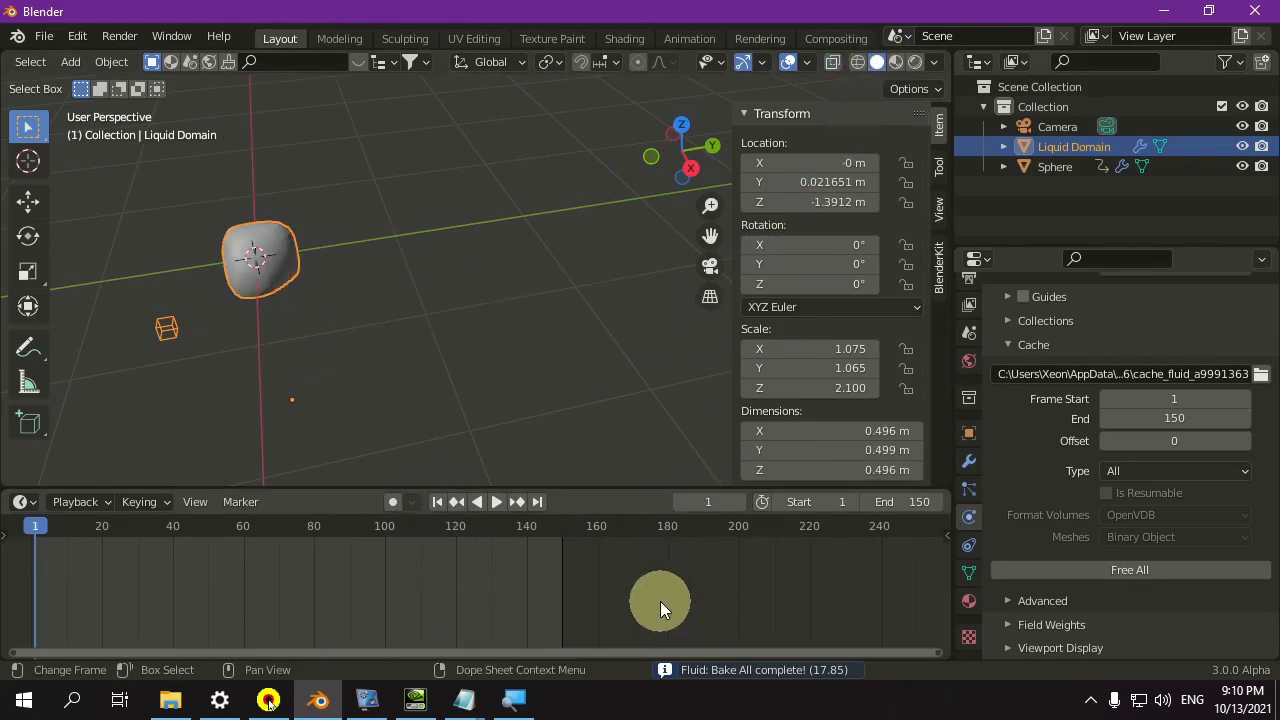
{"action": "key", "text": "space"}
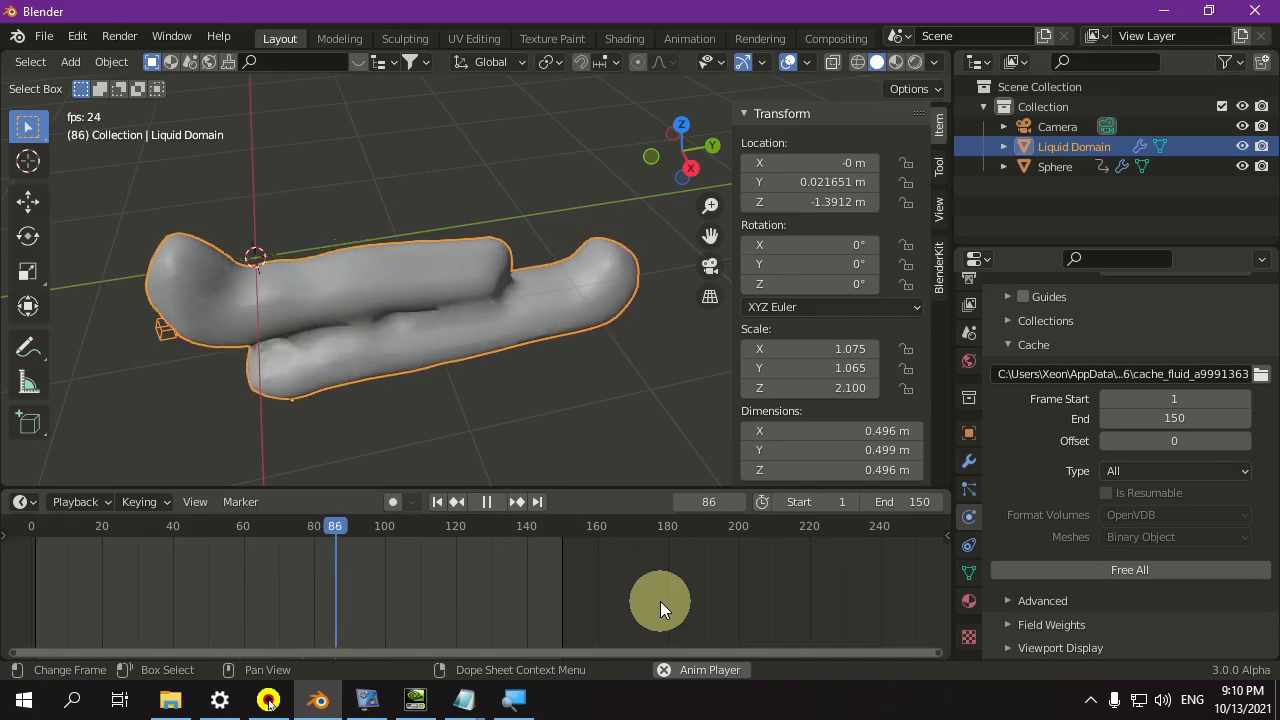
{"action": "left_click", "coordinate": [486, 501]}
{"action": "left_click", "coordinate": [439, 502]}
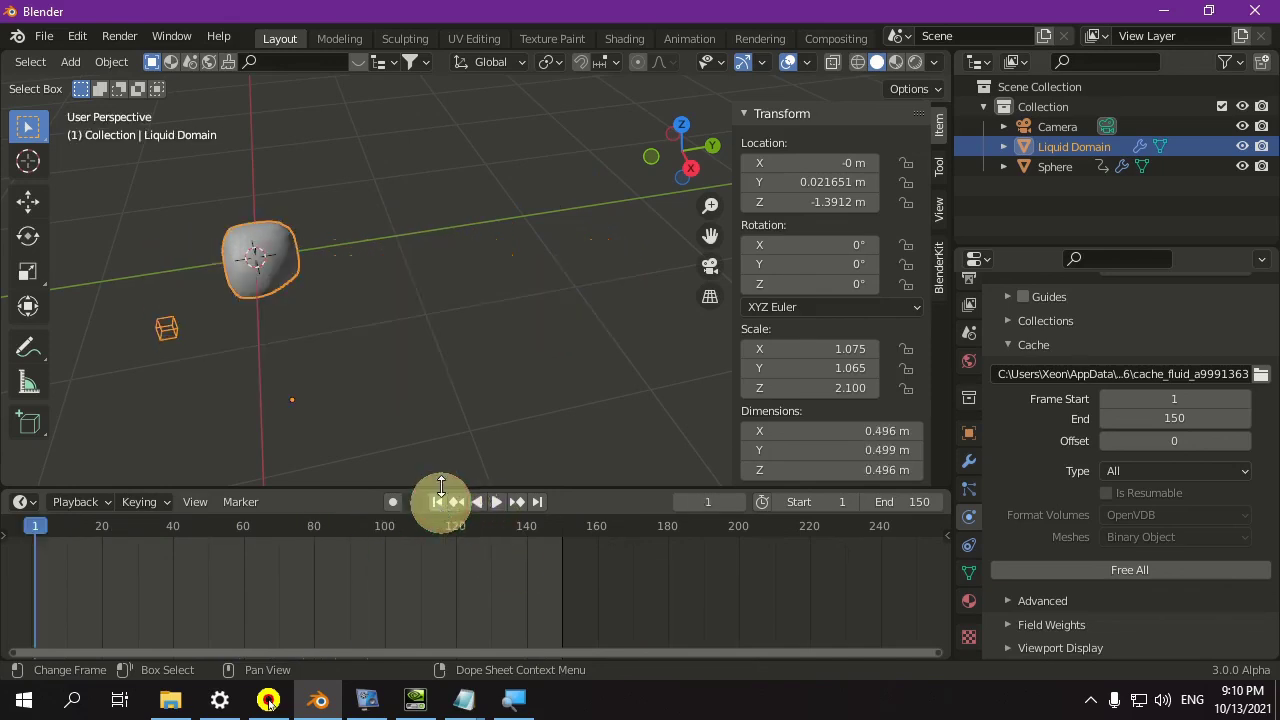
Step: Select the inflow sphere and replay the baked simulation to compare the liquid with its Use Flow keyframes
{"action": "left_click", "coordinate": [271, 254]}
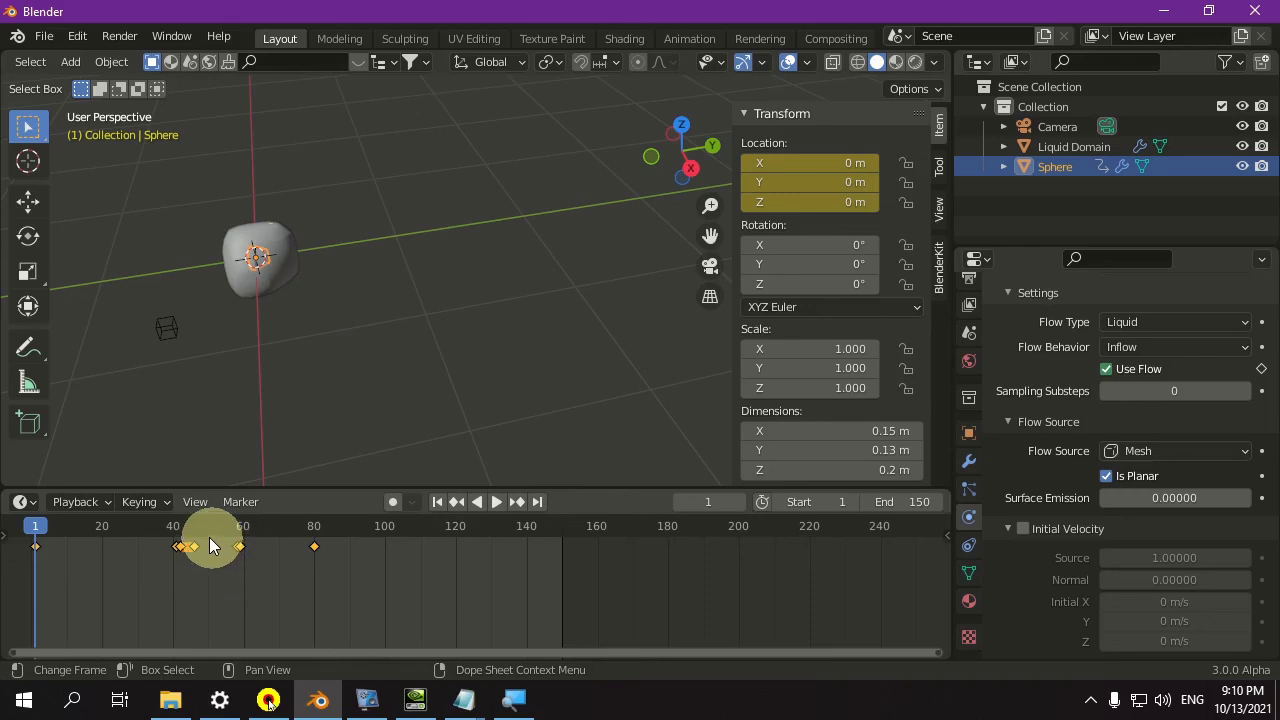
{"action": "left_click_drag", "start_coordinate": [178, 549], "coordinate": [213, 552]}
{"action": "left_click", "coordinate": [355, 616]}
{"action": "key", "text": "space"}
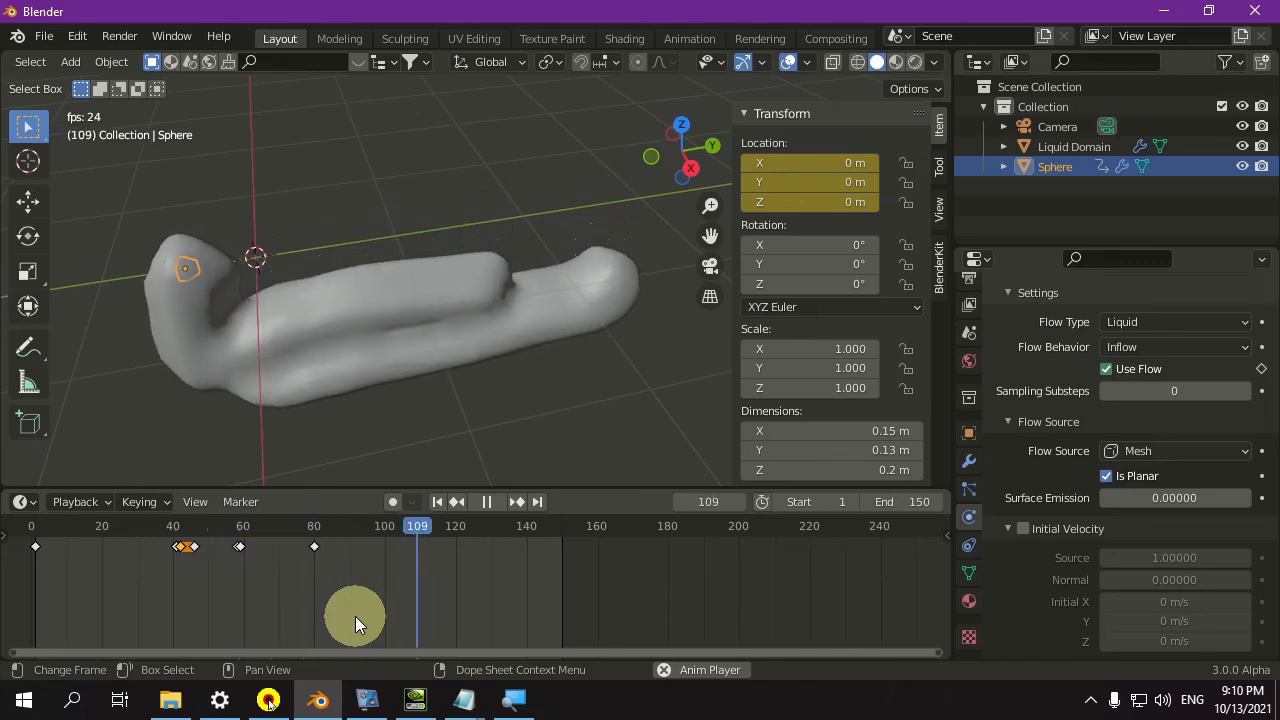
{"action": "key", "text": "space"}
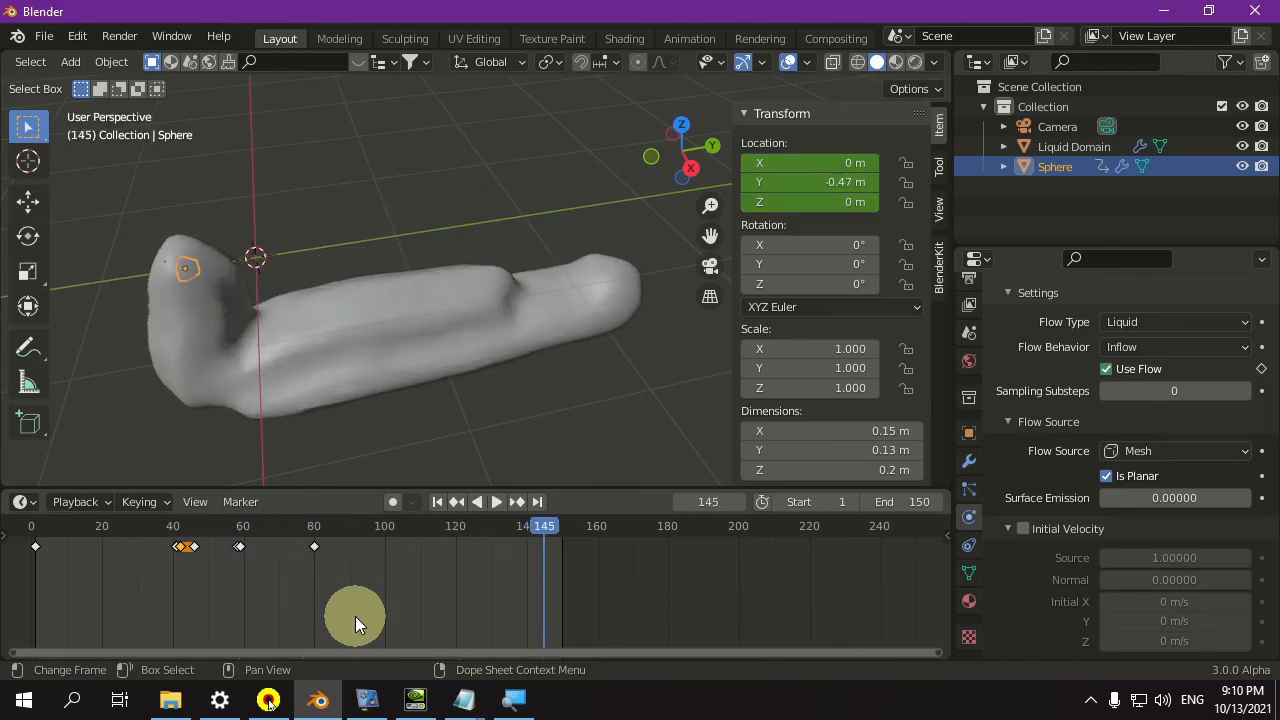